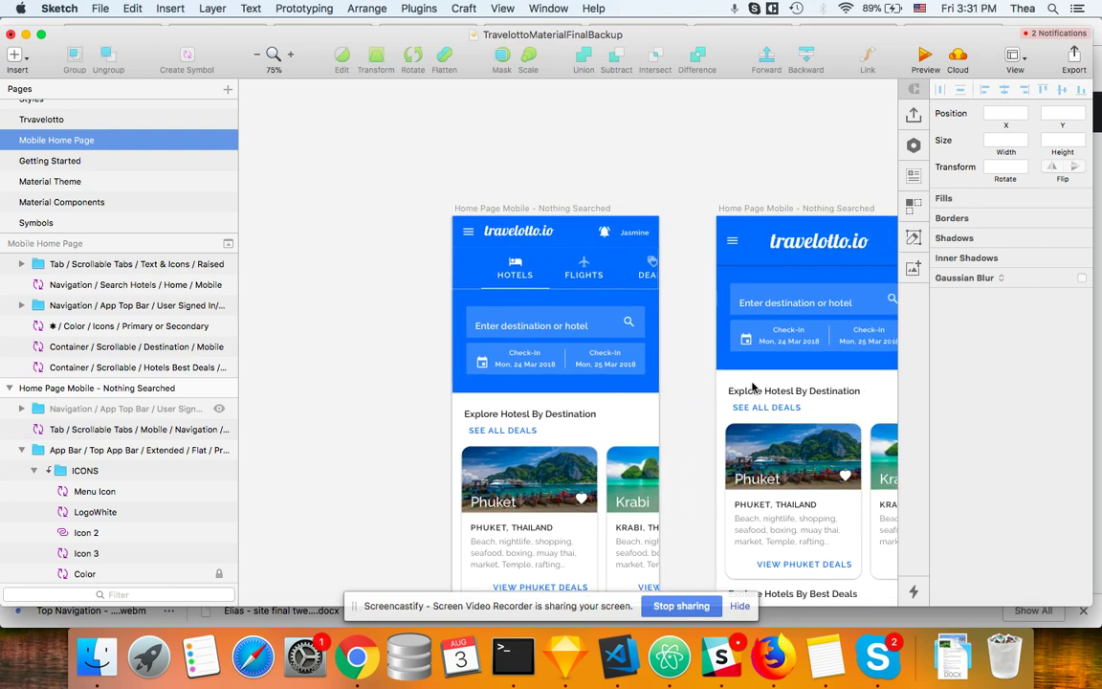
# Review the home page artboards and inspect the search bar symbol's properties and overrides.
pyautogui.scroll(3, 752, 387)
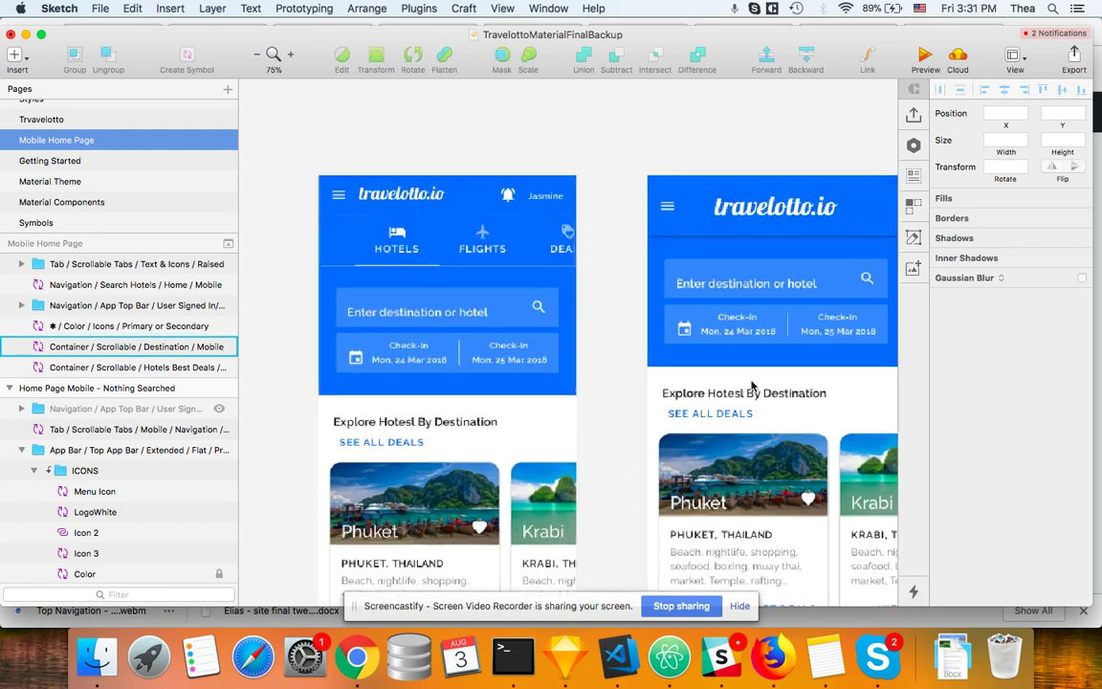
pyautogui.hscroll(-2, 502, 239)
pyautogui.hscroll(-1, 501, 239)
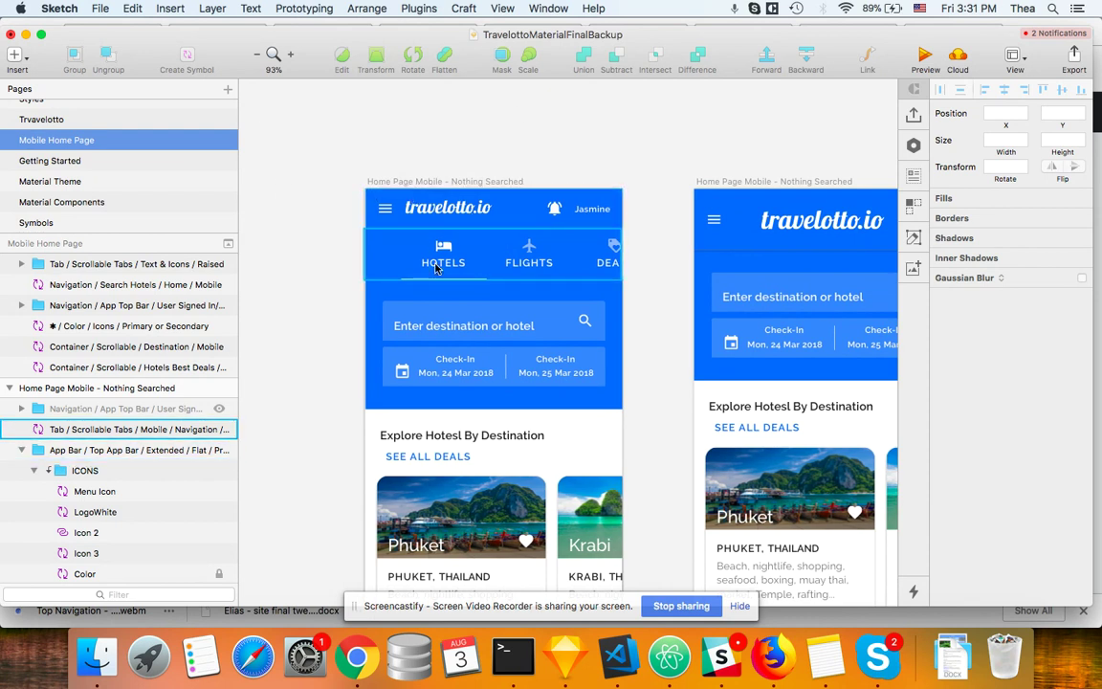
pyautogui.scroll(2, 436, 267)
pyautogui.scroll(3, 435, 267)
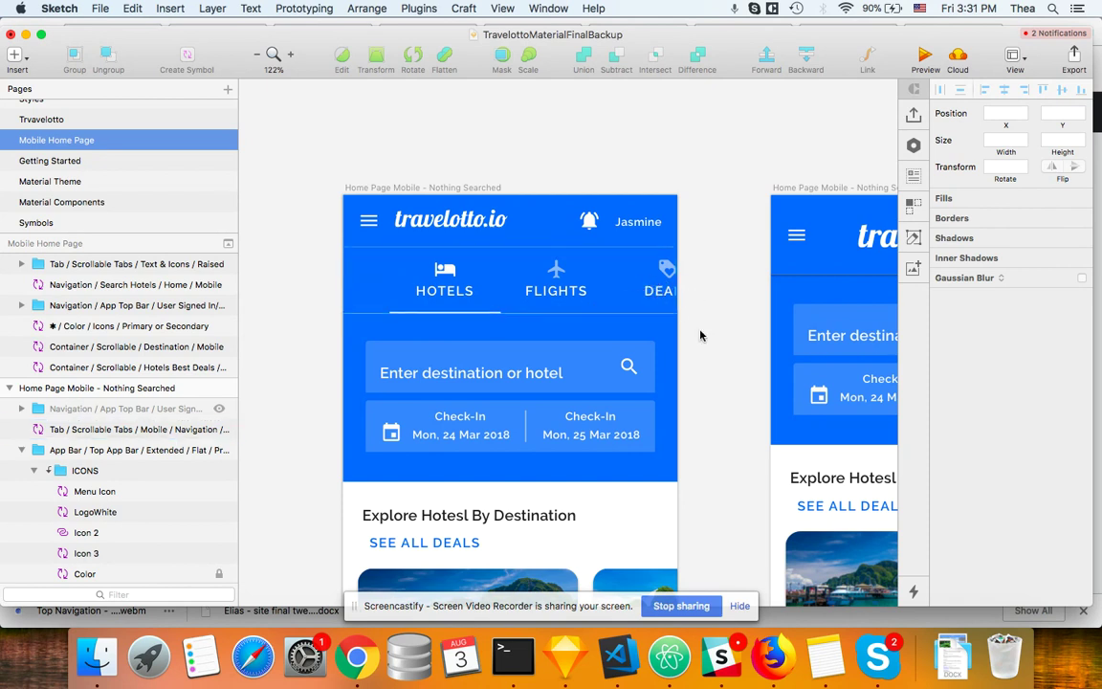
pyautogui.scroll(-5, 701, 333)
pyautogui.hscroll(8, 701, 328)
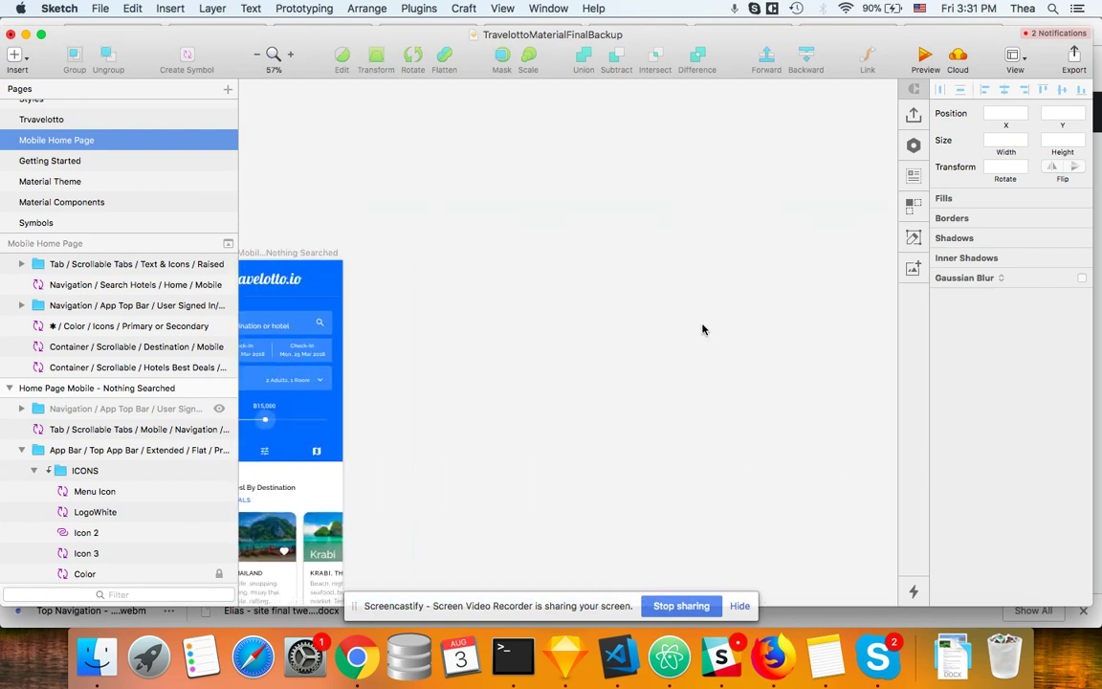
pyautogui.scroll(5, 703, 328)
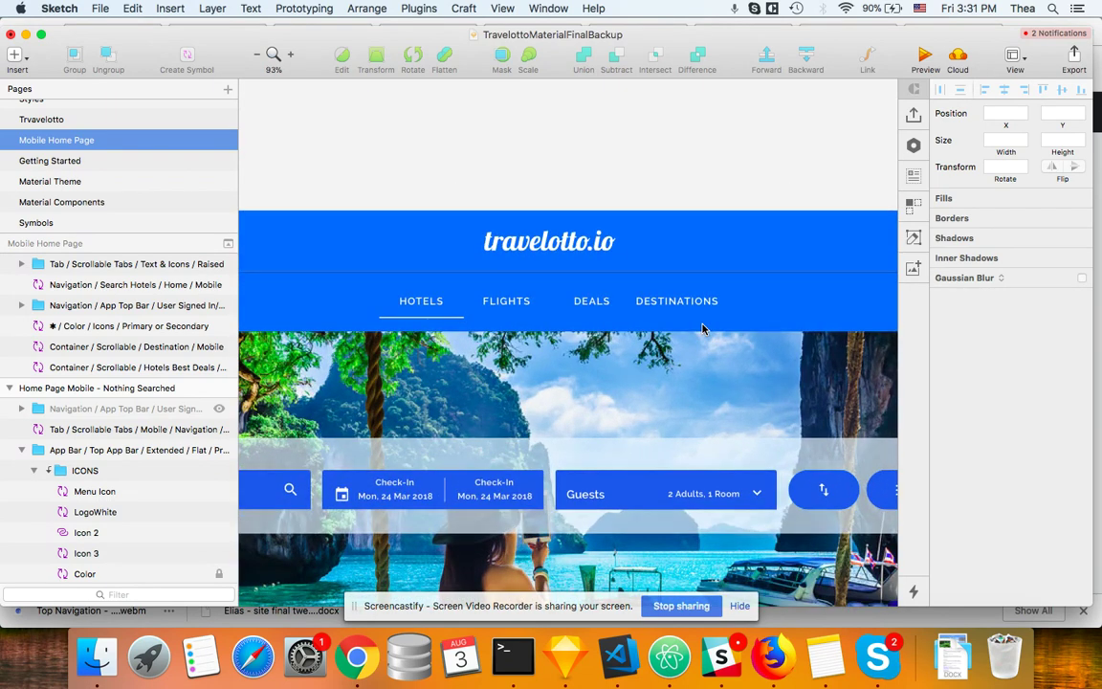
pyautogui.hscroll(-10, 703, 330)
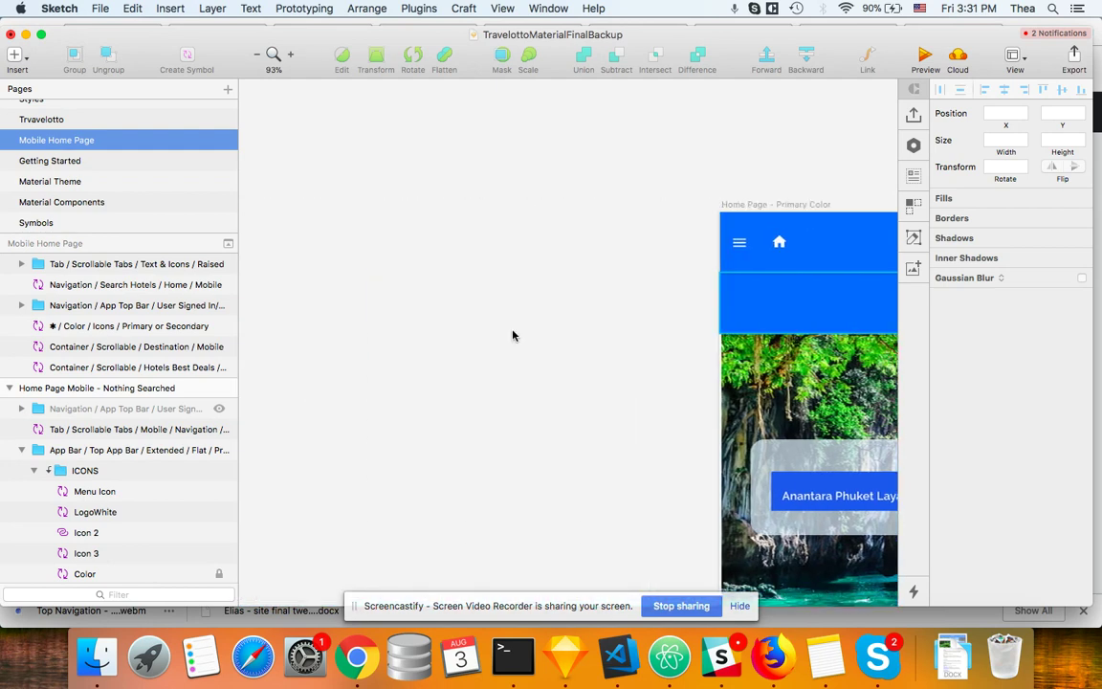
pyautogui.hscroll(-15, 512, 335)
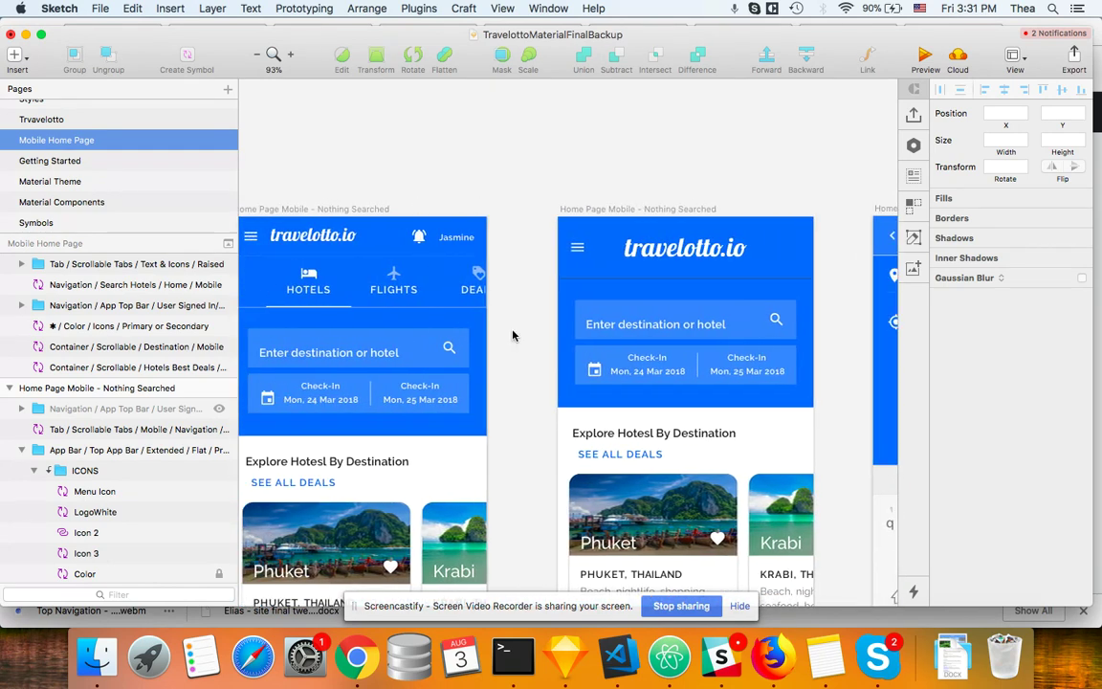
pyautogui.hscroll(-15, 512, 335)
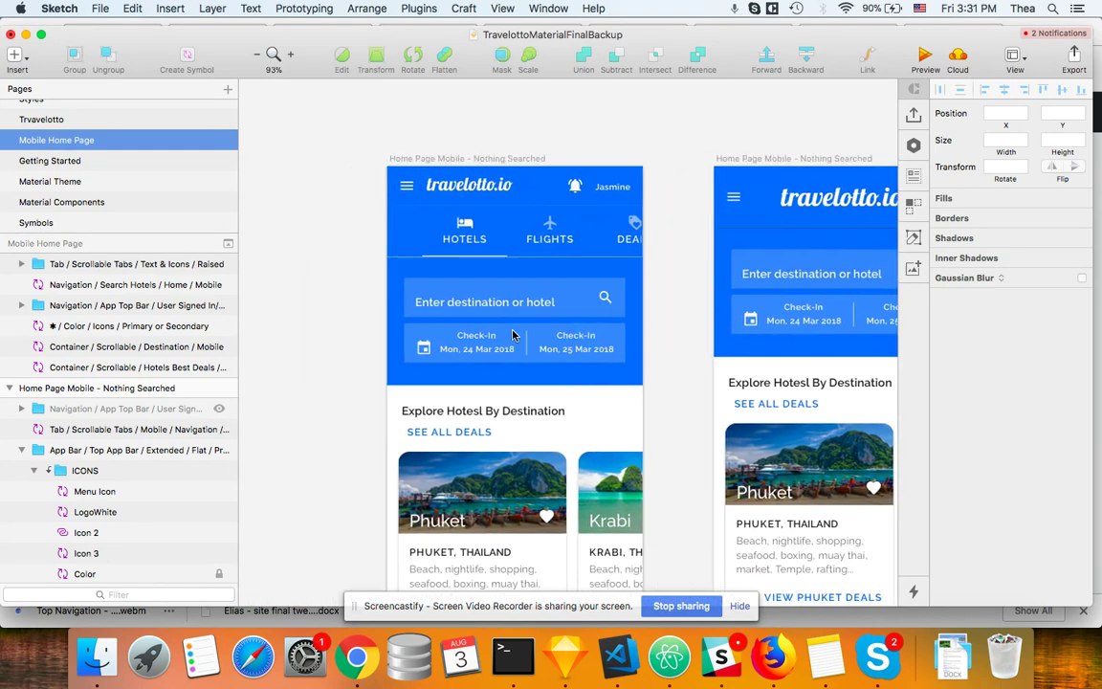
pyautogui.scroll(5, 512, 335)
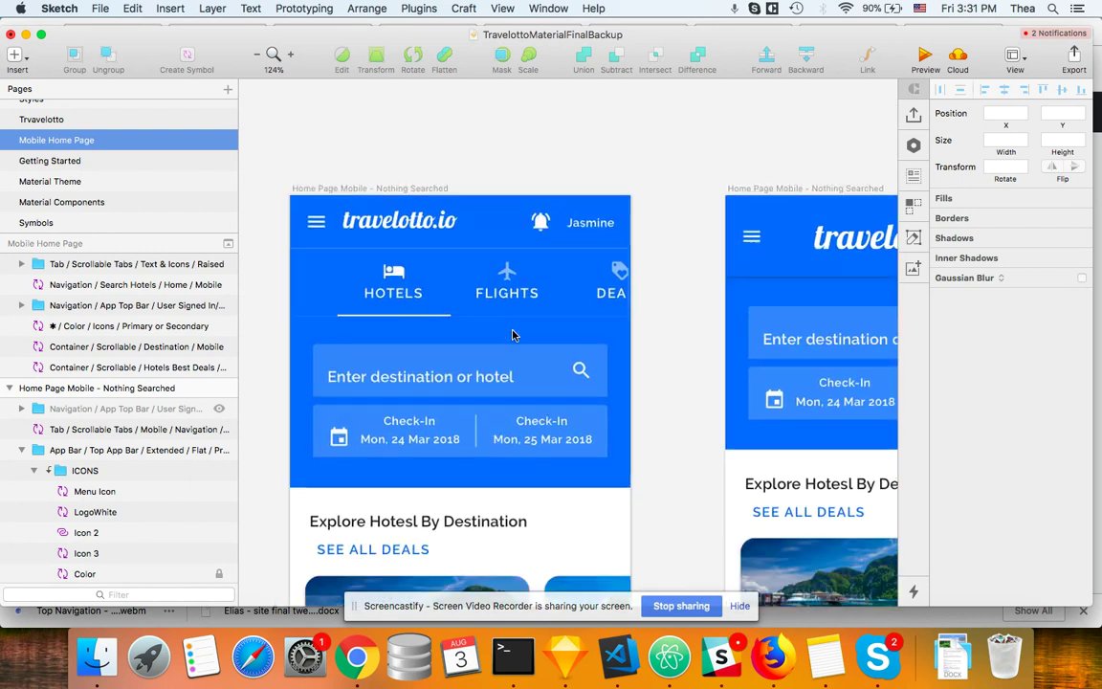
pyautogui.scroll(-2, 512, 335)
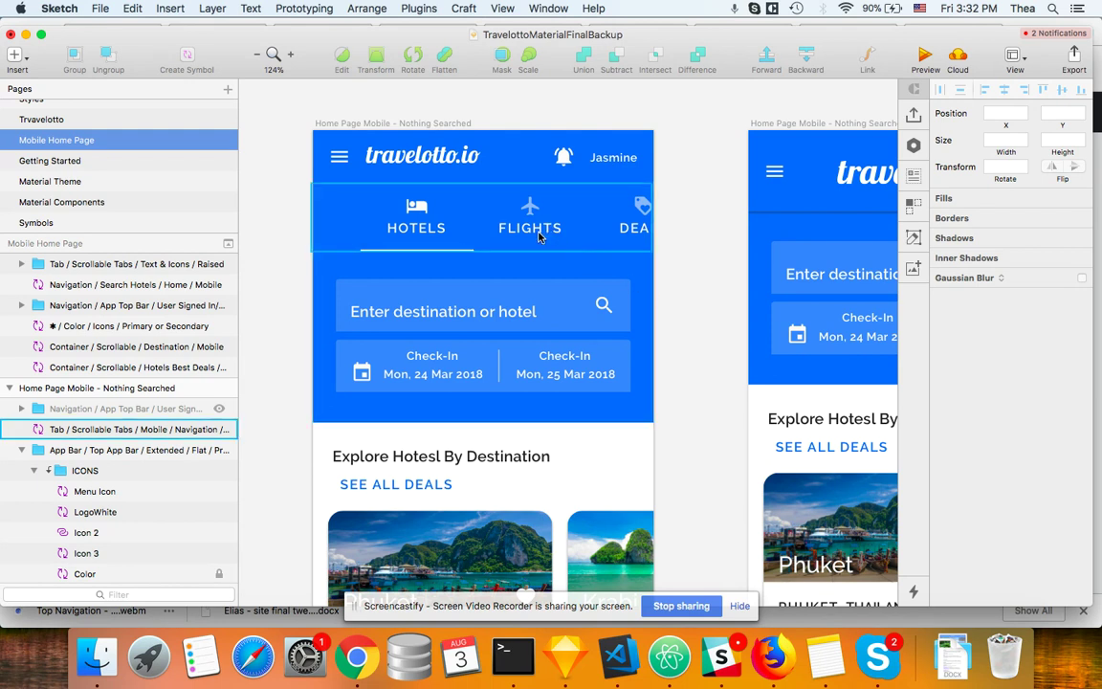
pyautogui.scroll(3, 701, 274)
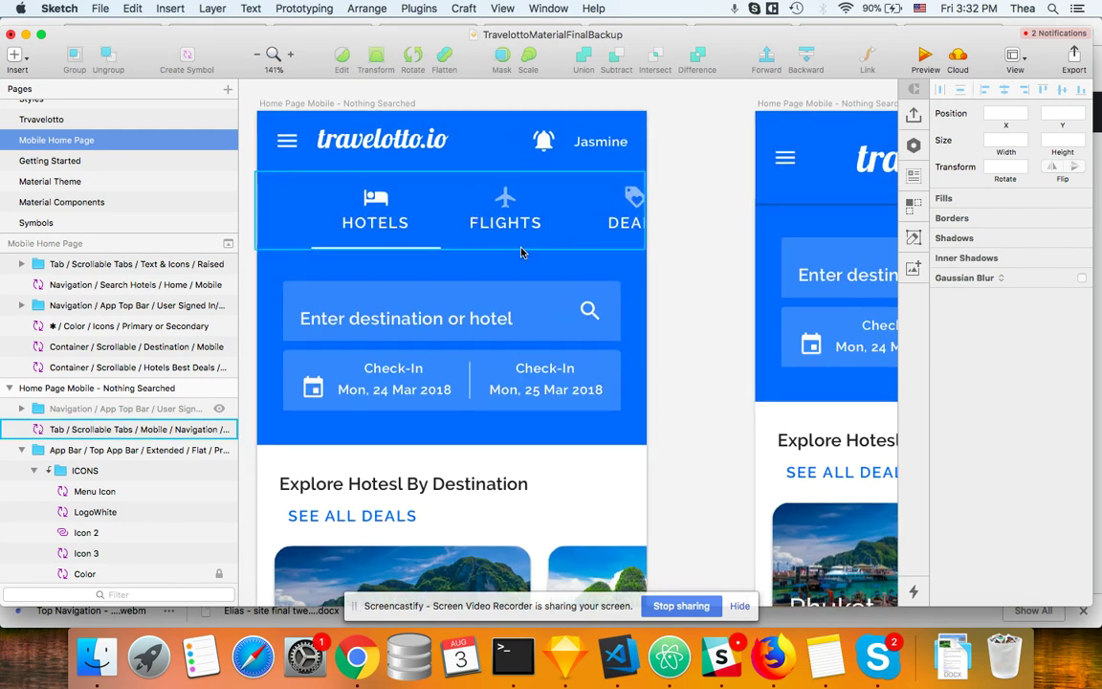
pyautogui.hscroll(-3, 654, 279)
pyautogui.hscroll(-3, 654, 279)
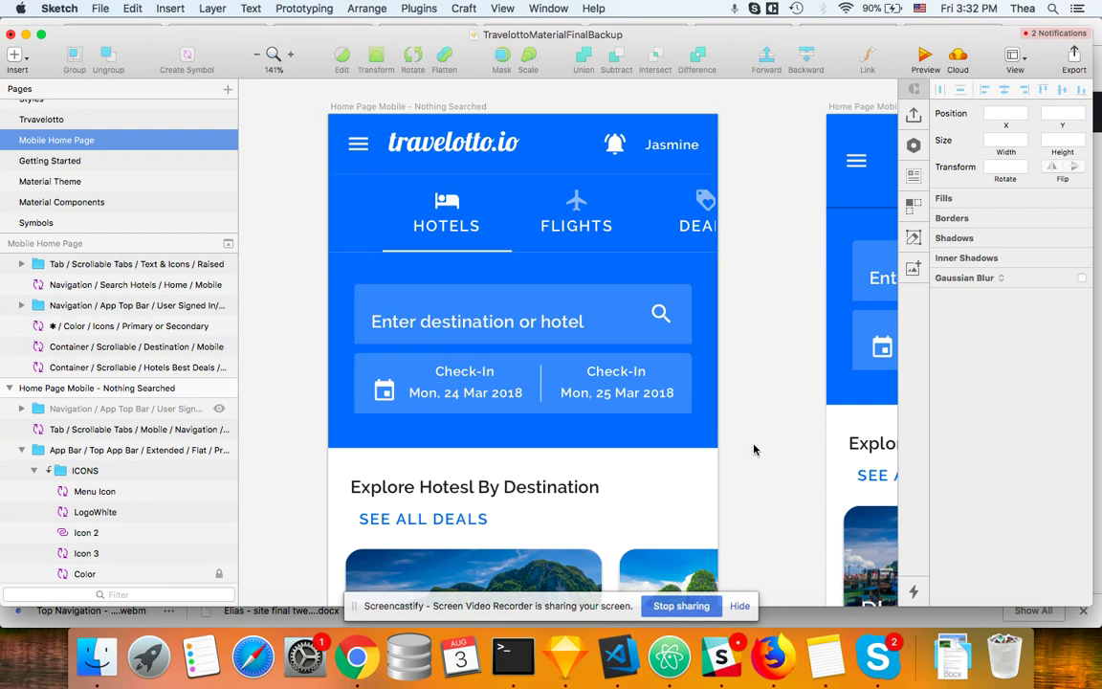
pyautogui.hscroll(5, 755, 450)
pyautogui.hscroll(-8, 754, 450)
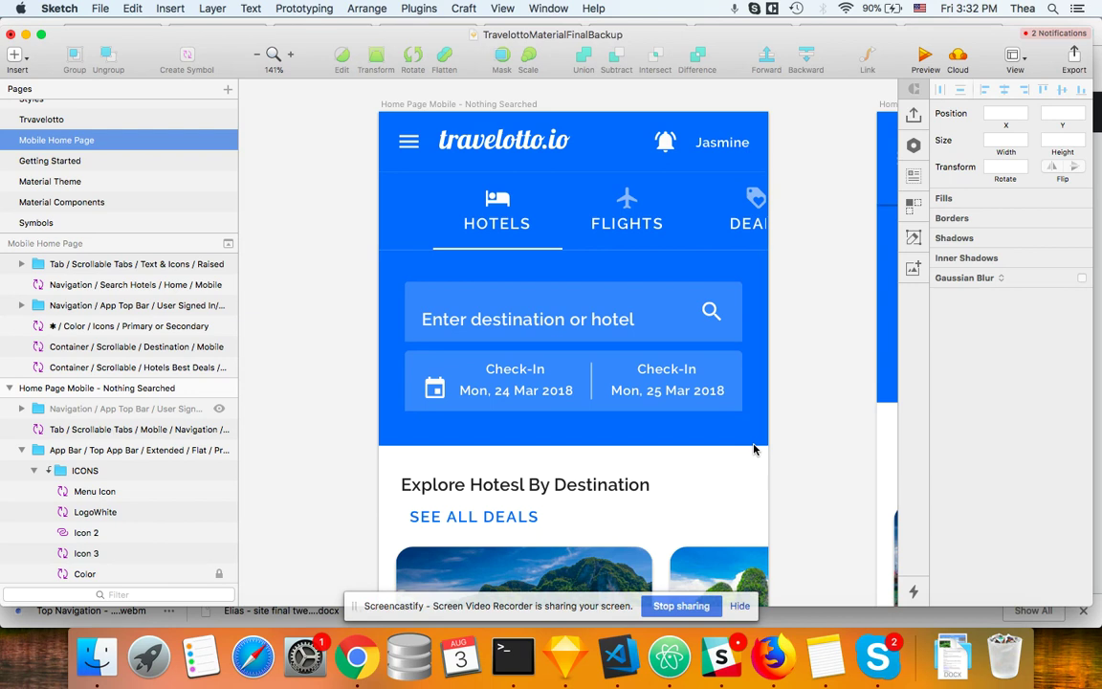
pyautogui.hscroll(6, 754, 450)
pyautogui.scroll(-2, 754, 450)
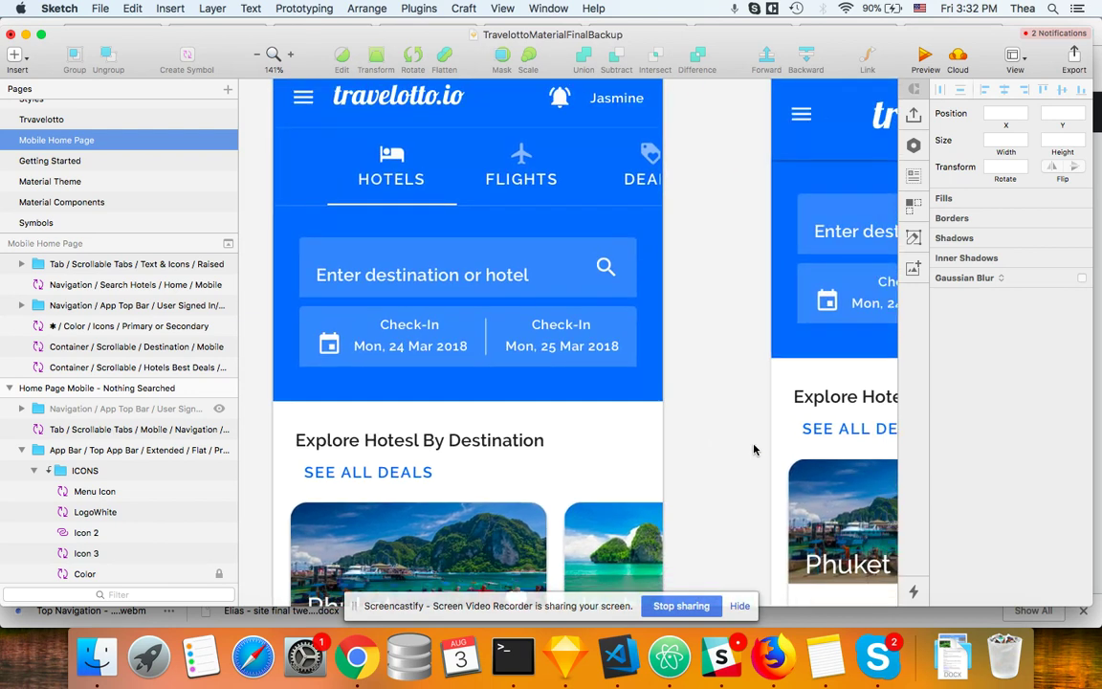
pyautogui.click(467, 287)
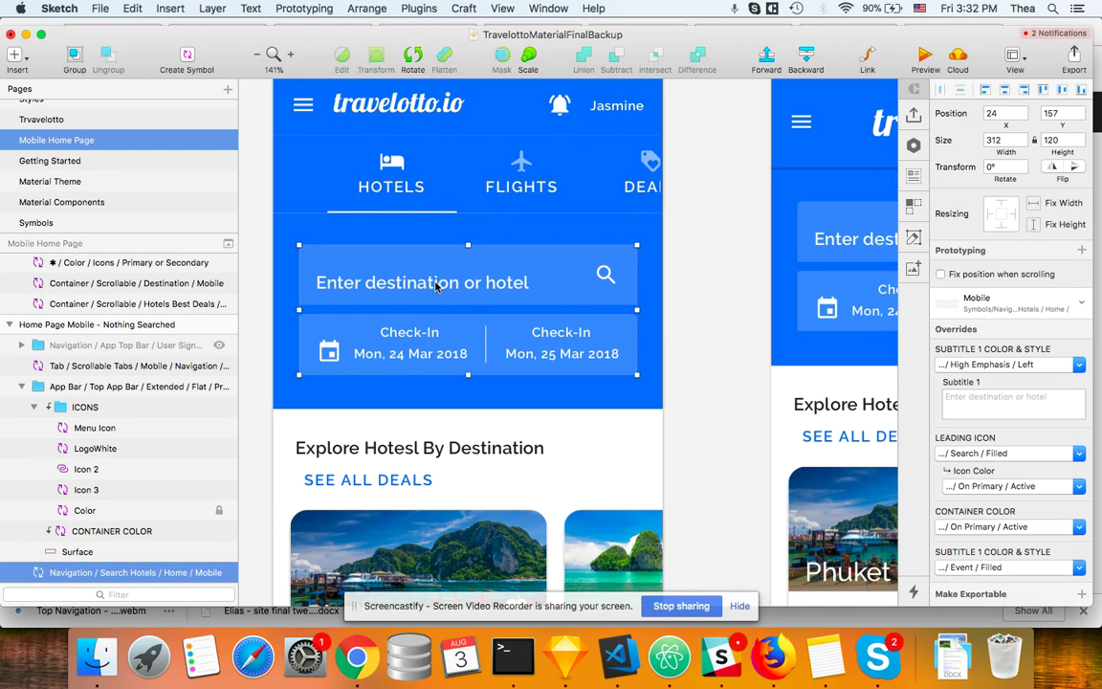
pyautogui.click(700, 431)
# Select the App Bar group on the left home artboard, keeping its original layer name.
pyautogui.scroll(5, 699, 431)
pyautogui.hscroll(-3, 700, 431)
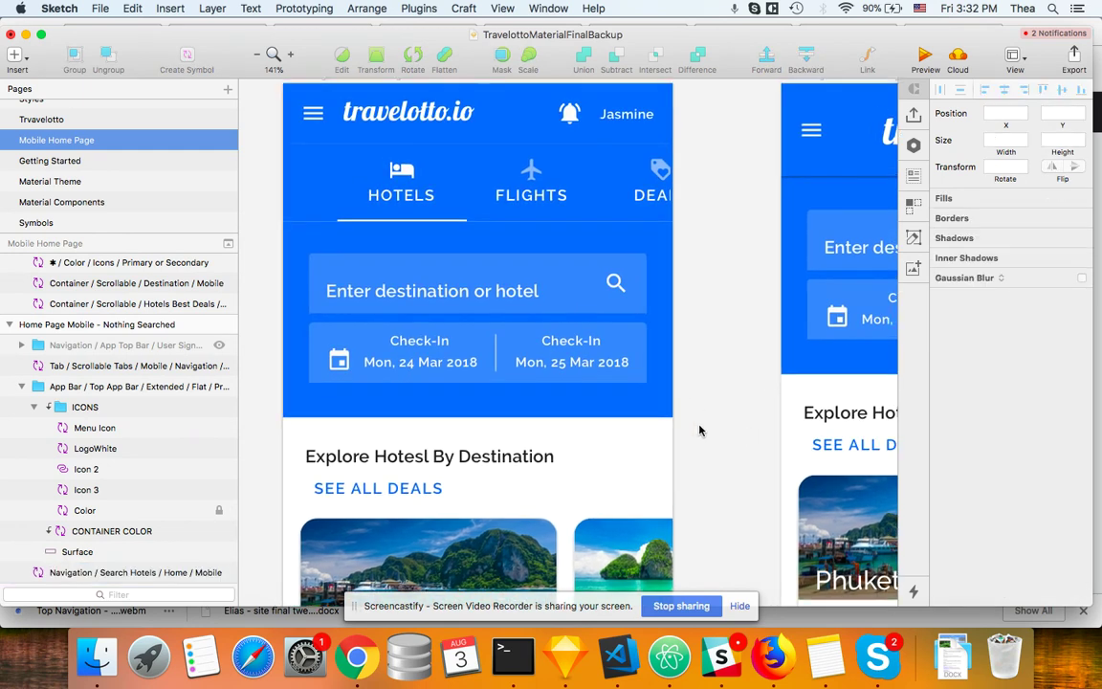
pyautogui.scroll(-3, 745, 460)
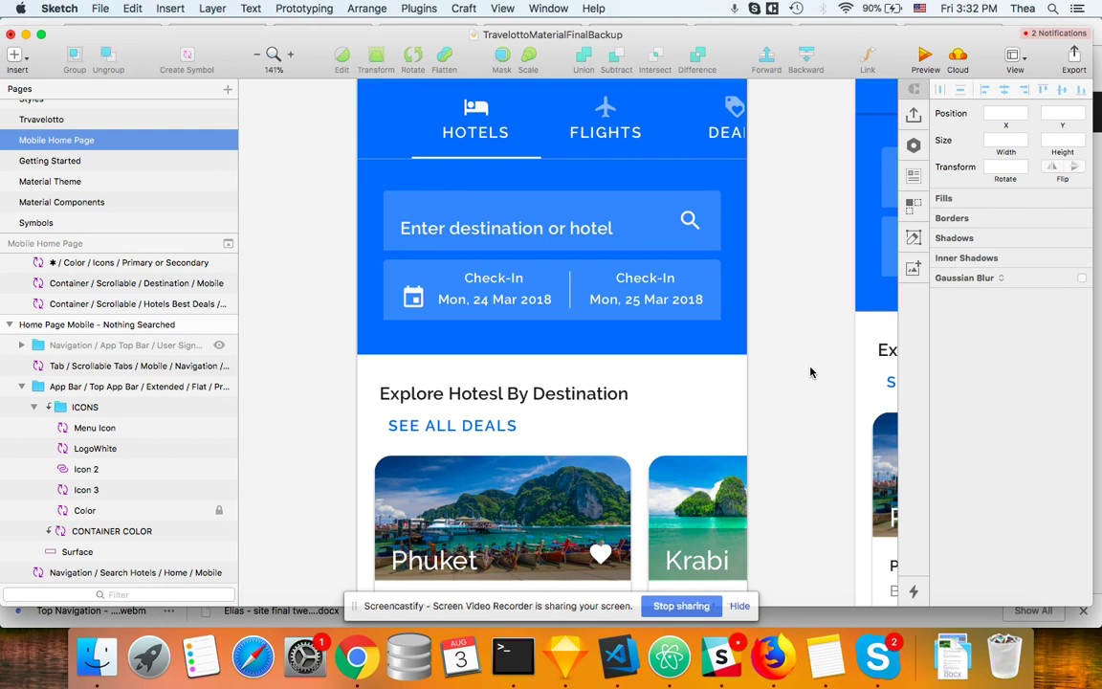
pyautogui.hscroll(3, 811, 372)
pyautogui.scroll(2, 811, 372)
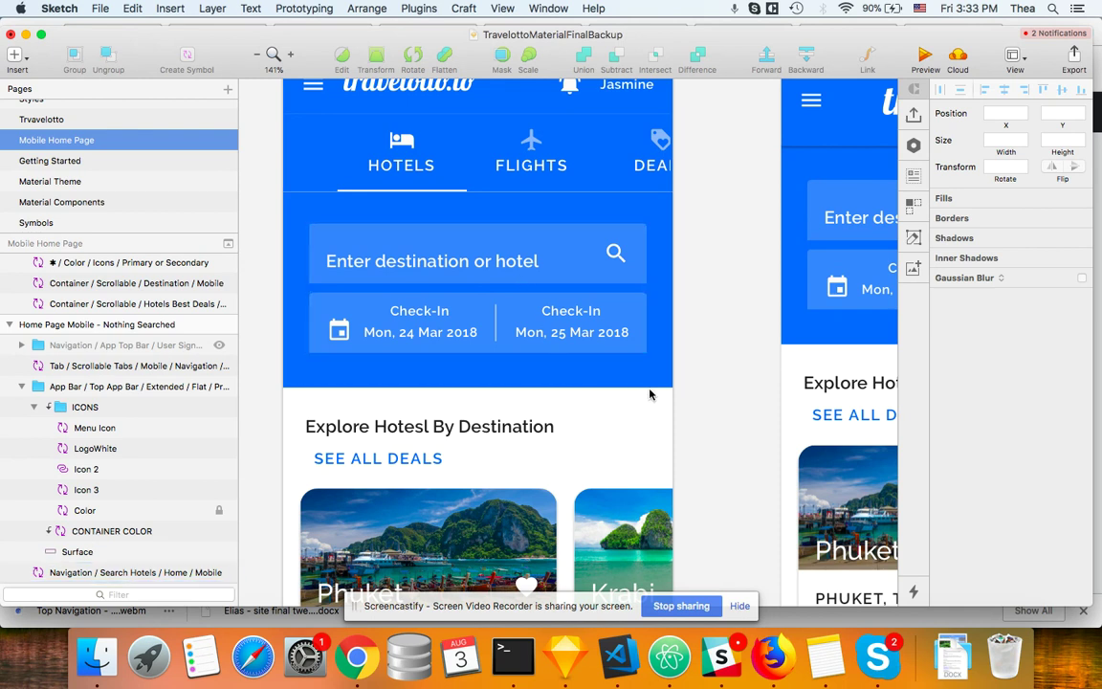
pyautogui.scroll(2, 650, 395)
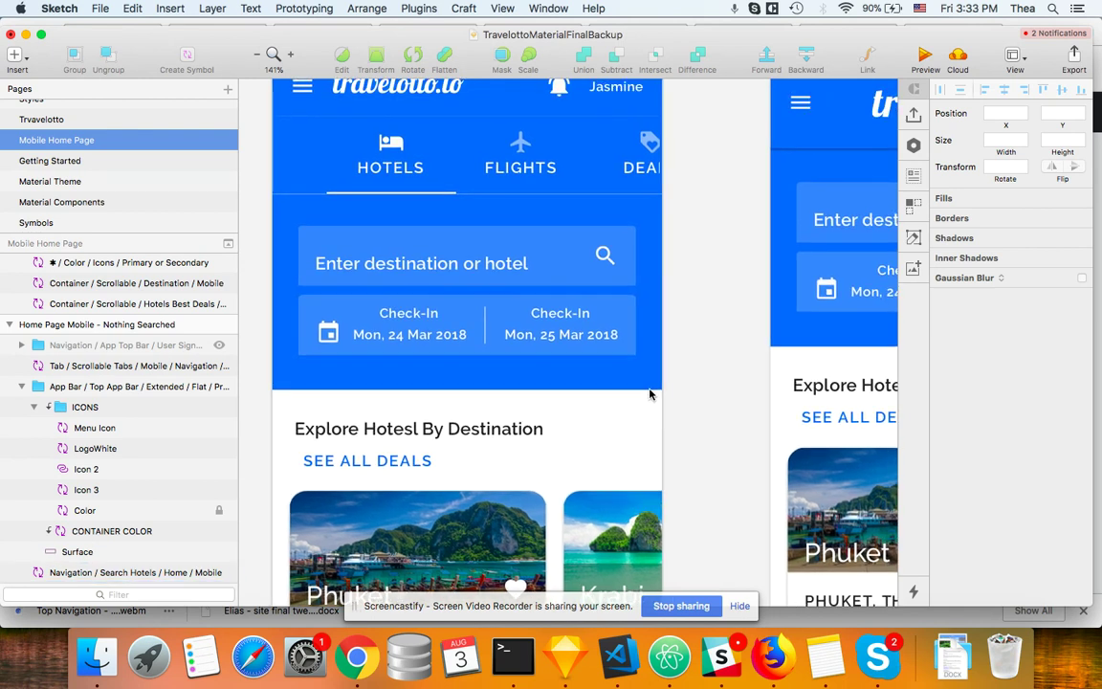
pyautogui.hscroll(8, 658, 393)
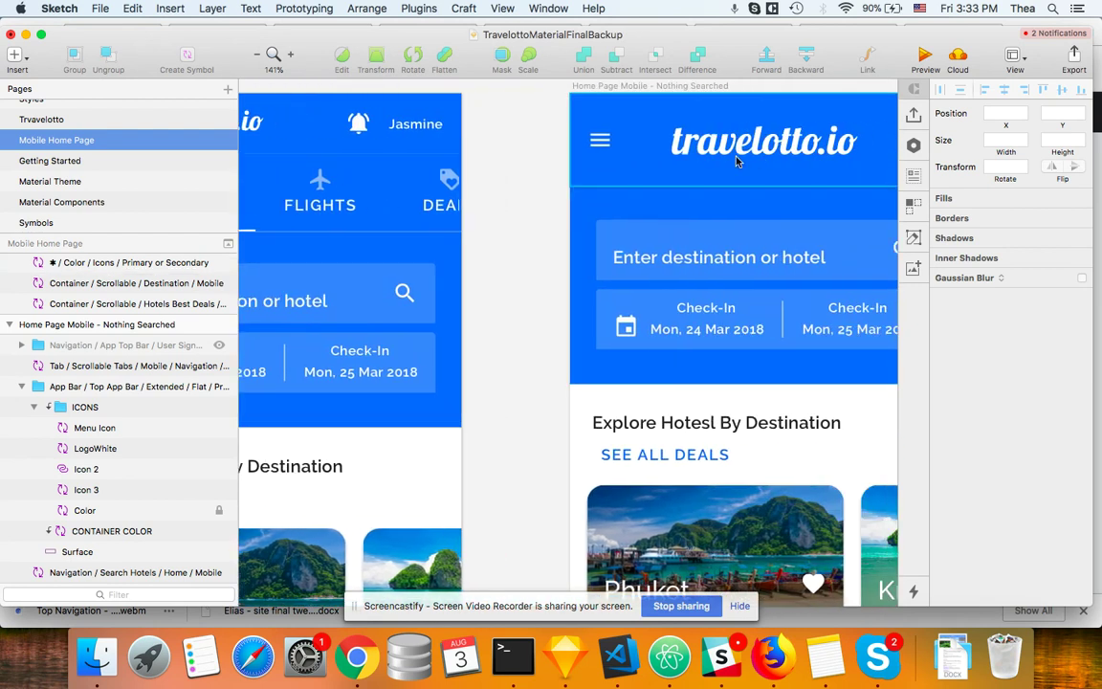
pyautogui.hscroll(8, 764, 90)
pyautogui.scroll(2, 764, 89)
pyautogui.hscroll(-10, 485, 249)
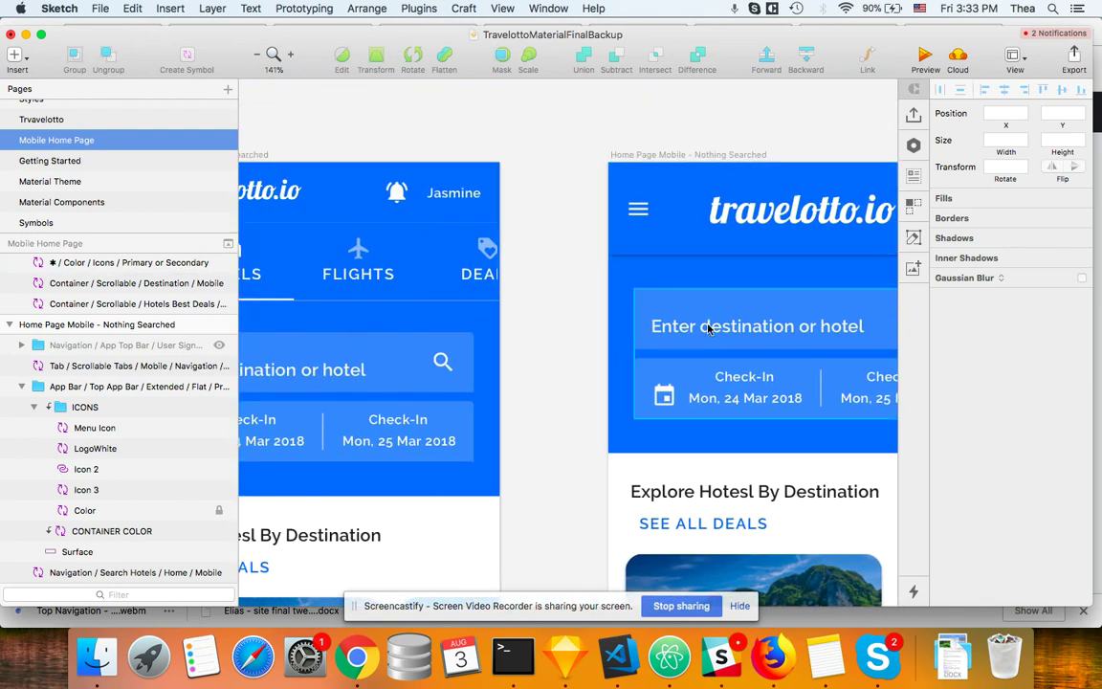
pyautogui.hscroll(5, 714, 323)
pyautogui.scroll(-3, 708, 329)
pyautogui.scroll(-5, 708, 328)
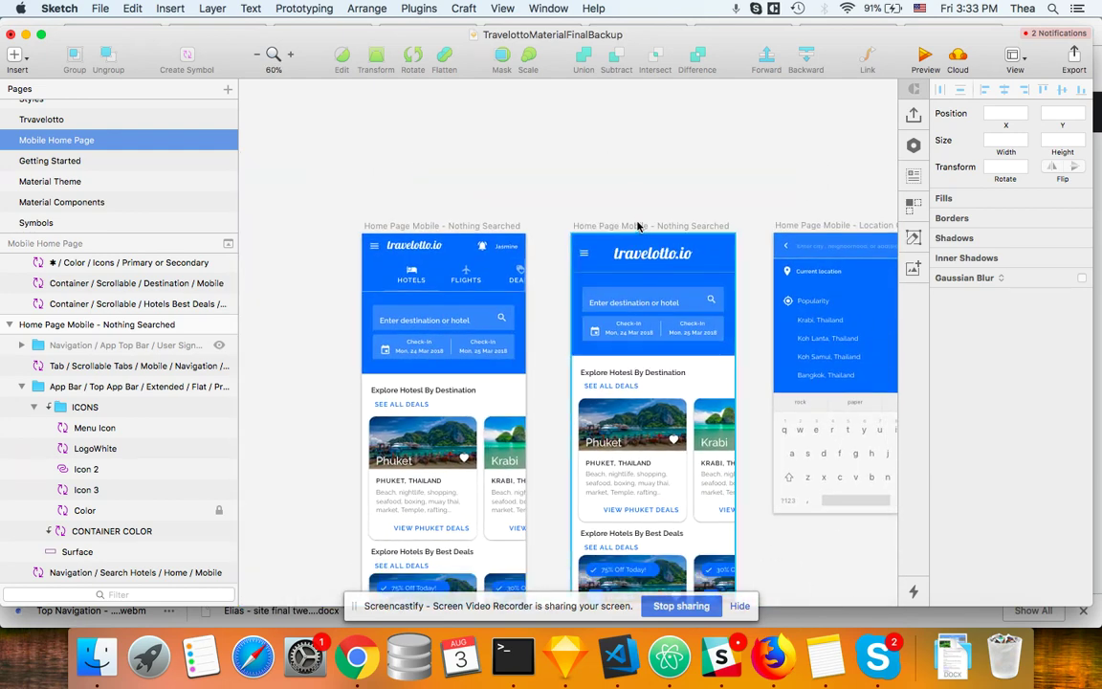
pyautogui.scroll(5, 639, 226)
pyautogui.scroll(-5, 648, 251)
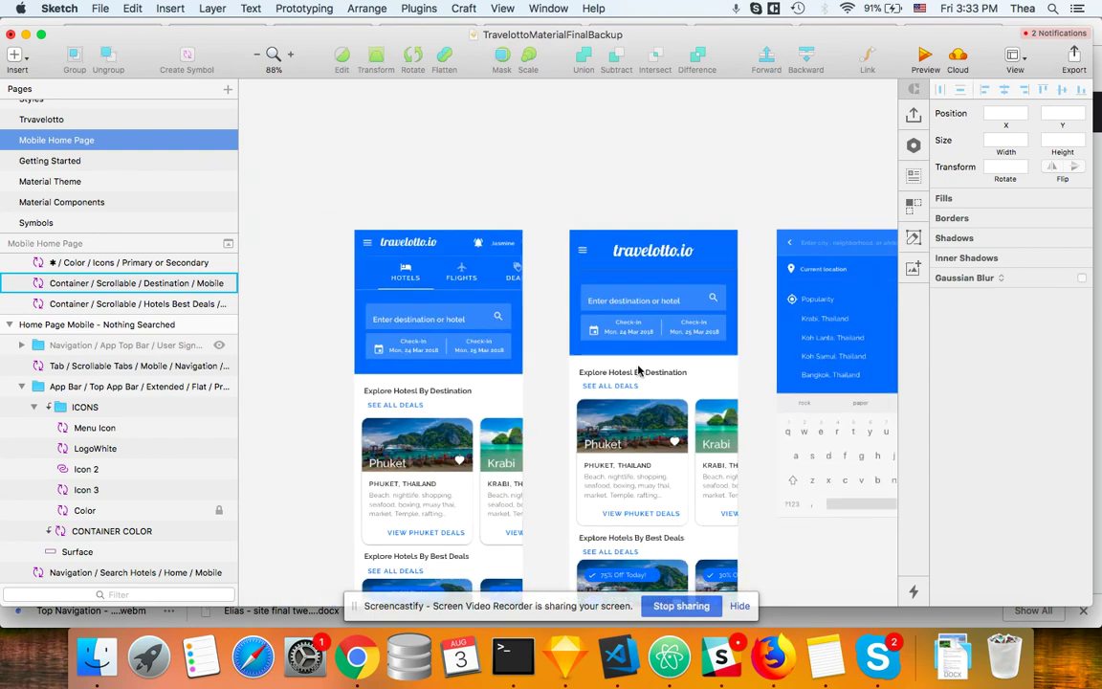
pyautogui.scroll(5, 649, 239)
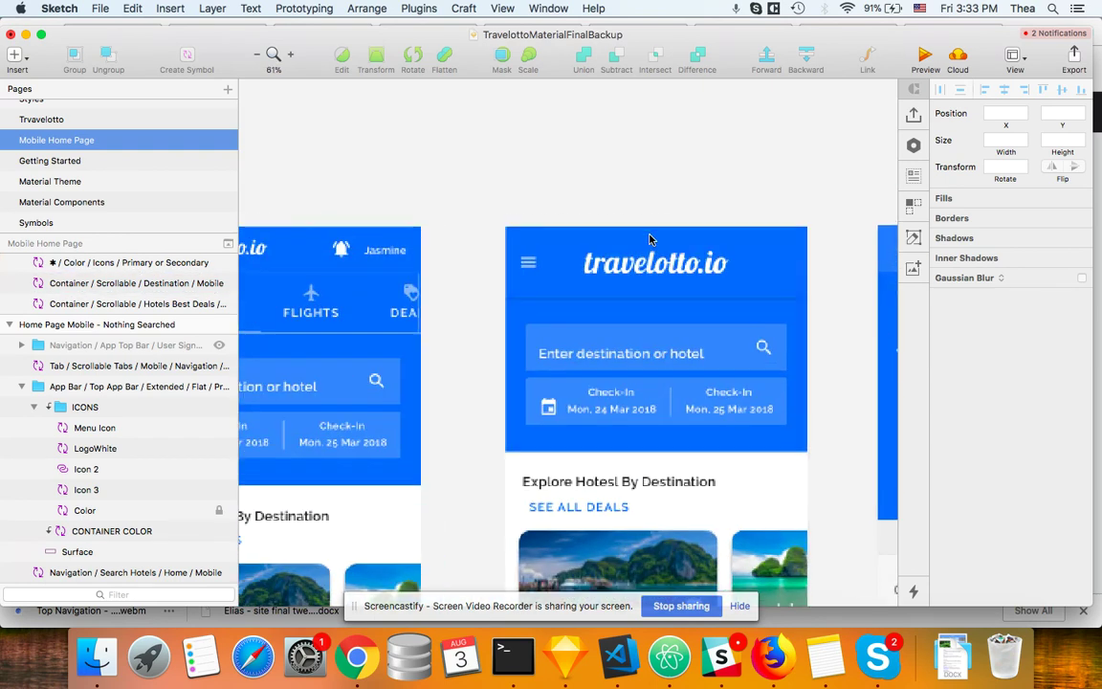
pyautogui.scroll(1, 652, 272)
pyautogui.hscroll(-5, 652, 271)
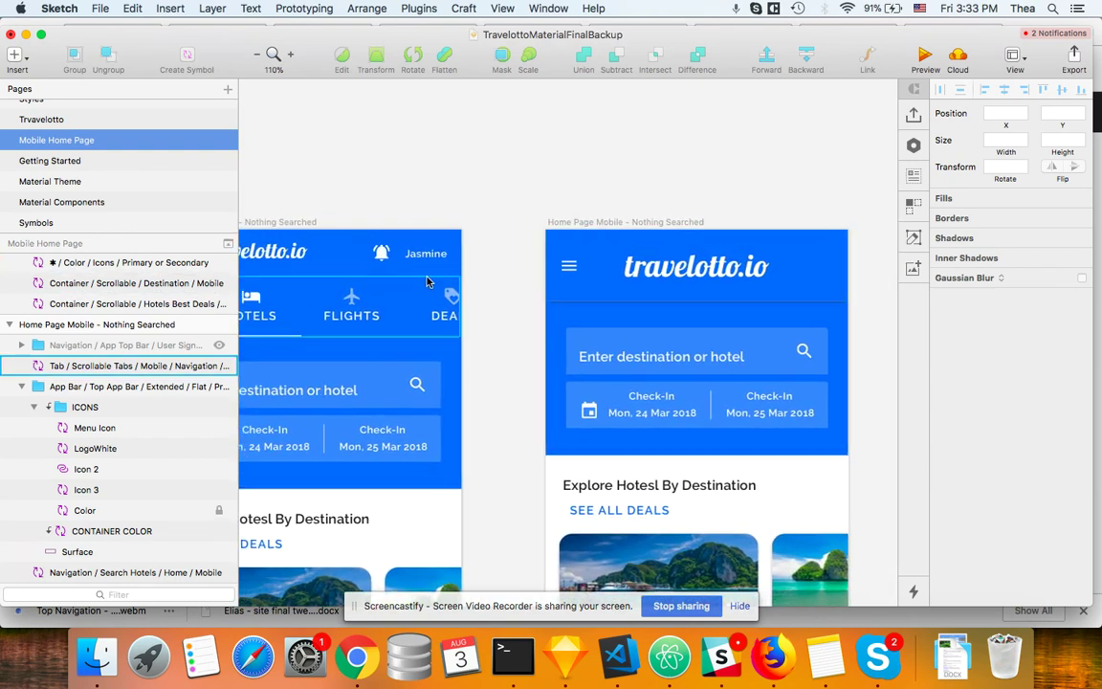
pyautogui.scroll(5, 369, 302)
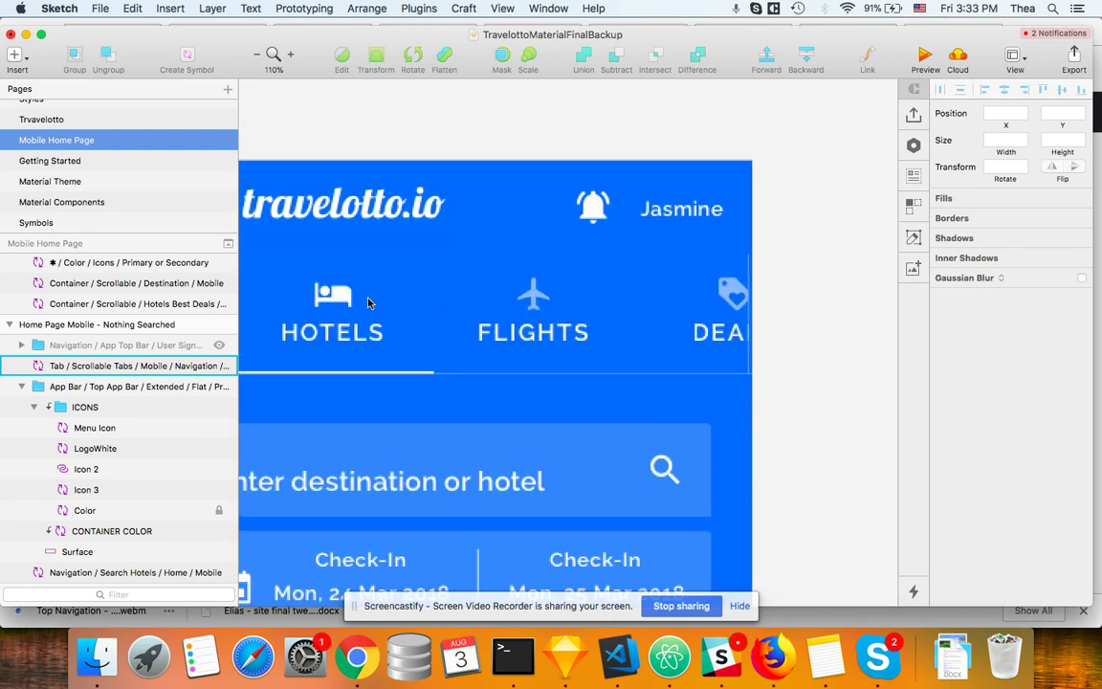
pyautogui.hscroll(10, 847, 309)
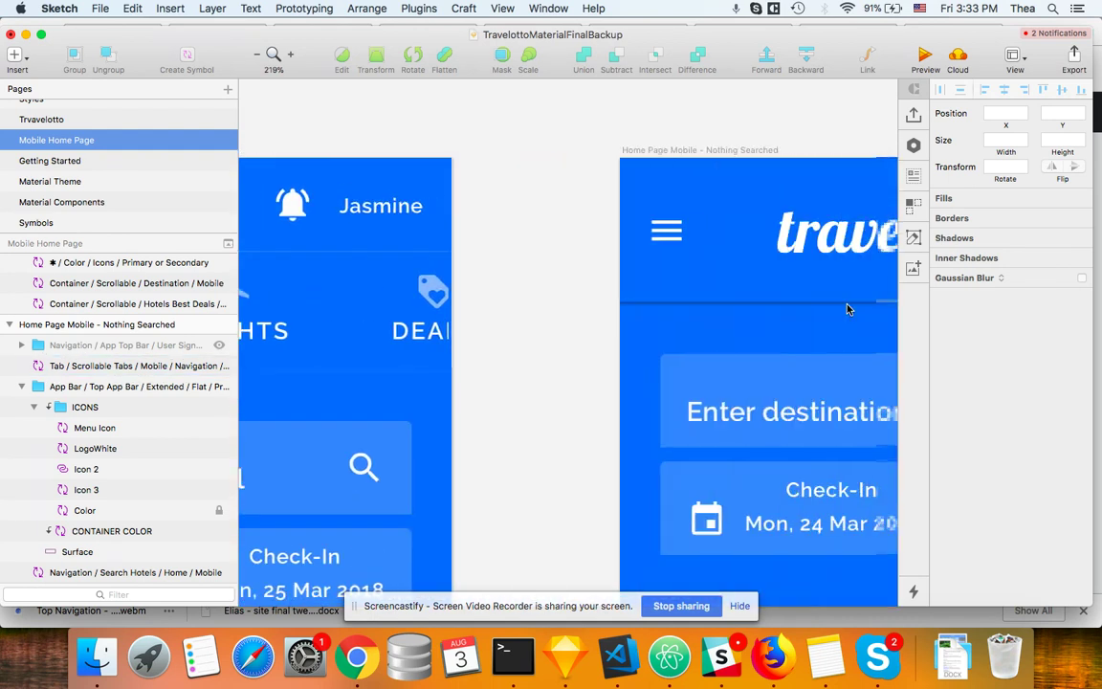
pyautogui.hscroll(10, 848, 308)
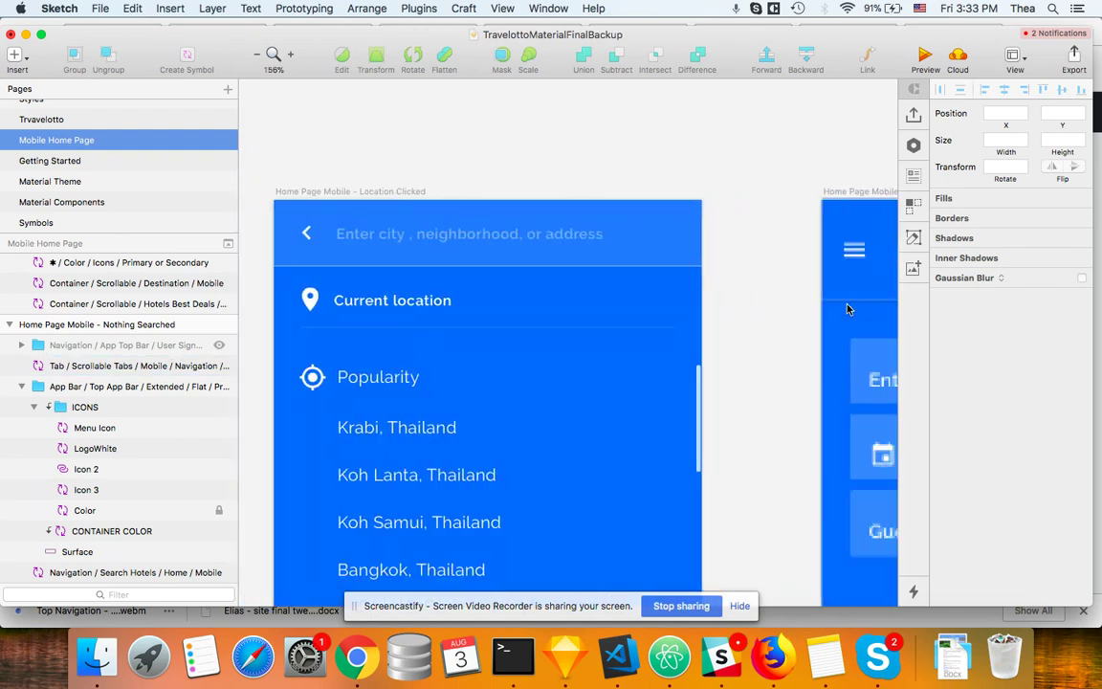
pyautogui.hscroll(-3, 585, 340)
pyautogui.hscroll(5, 585, 339)
pyautogui.scroll(-2, 586, 340)
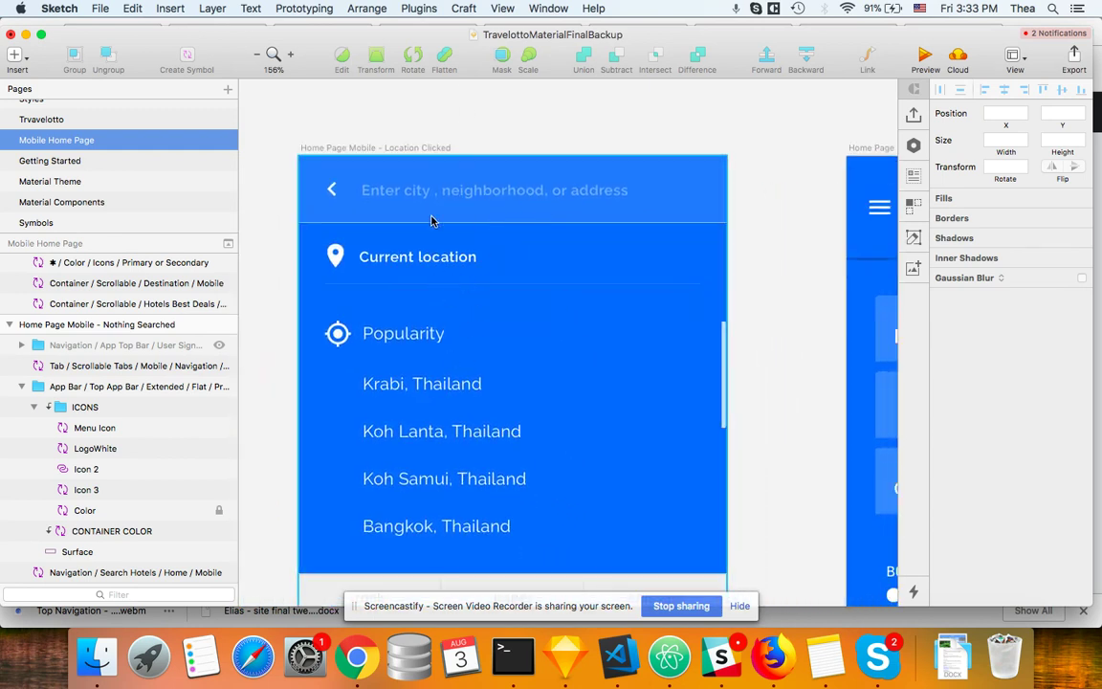
pyautogui.scroll(-5, 573, 394)
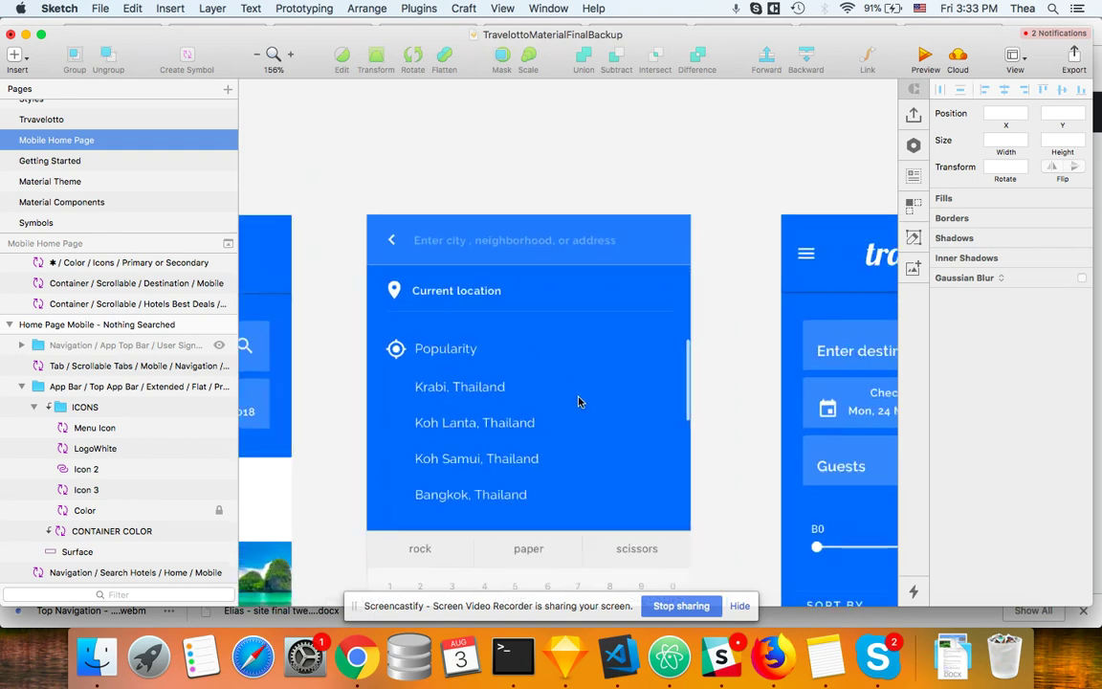
pyautogui.hscroll(1, 574, 400)
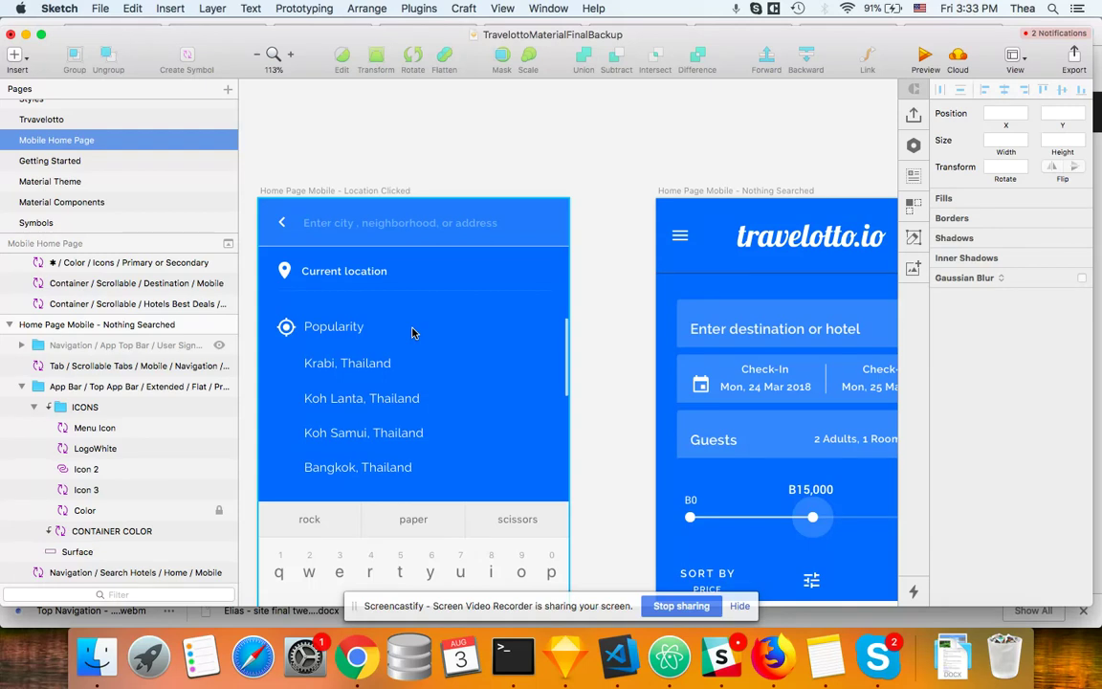
pyautogui.hscroll(-5, 412, 332)
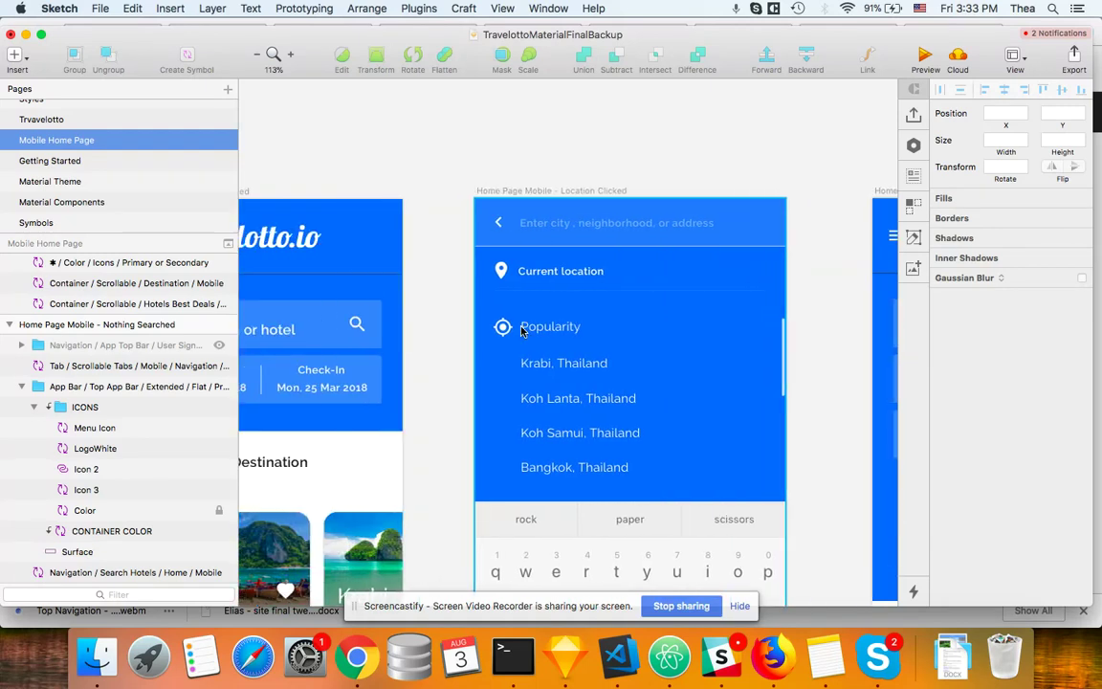
pyautogui.hscroll(-12, 521, 328)
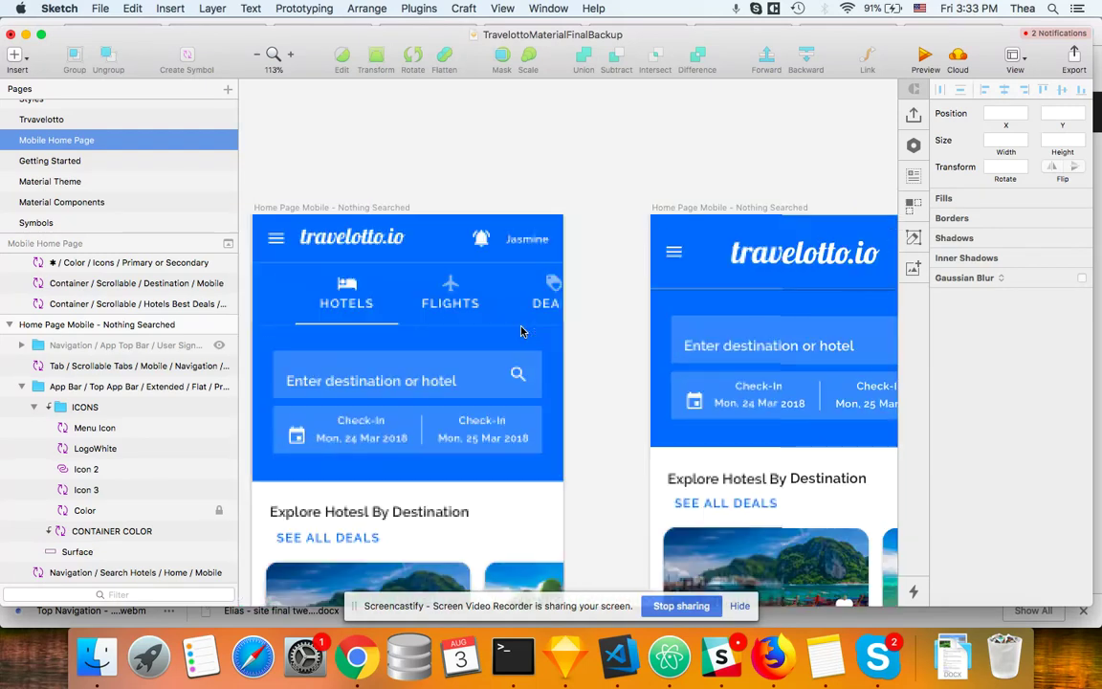
pyautogui.hscroll(4, 521, 328)
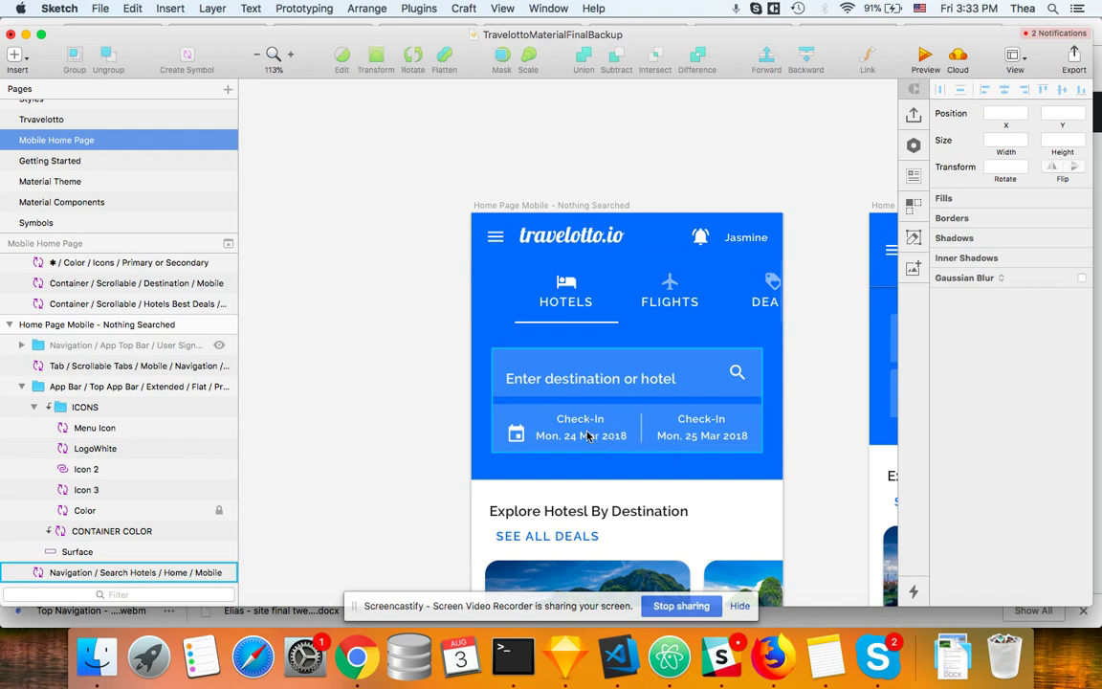
pyautogui.hscroll(15, 693, 437)
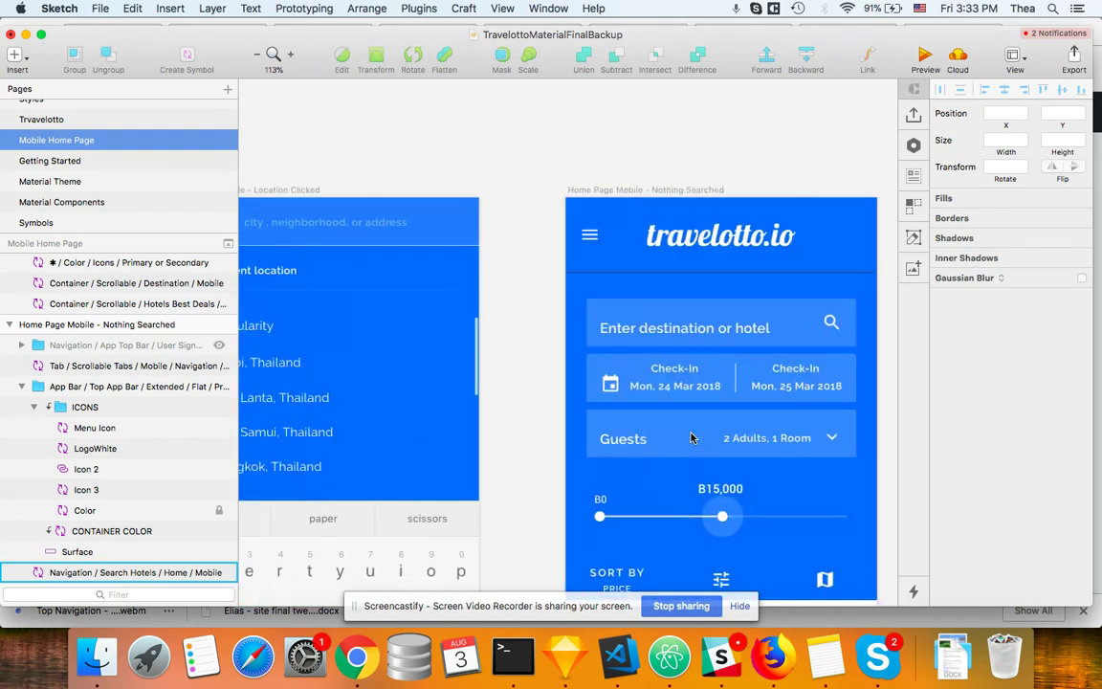
pyautogui.scroll(-10, 693, 437)
pyautogui.hscroll(10, 693, 437)
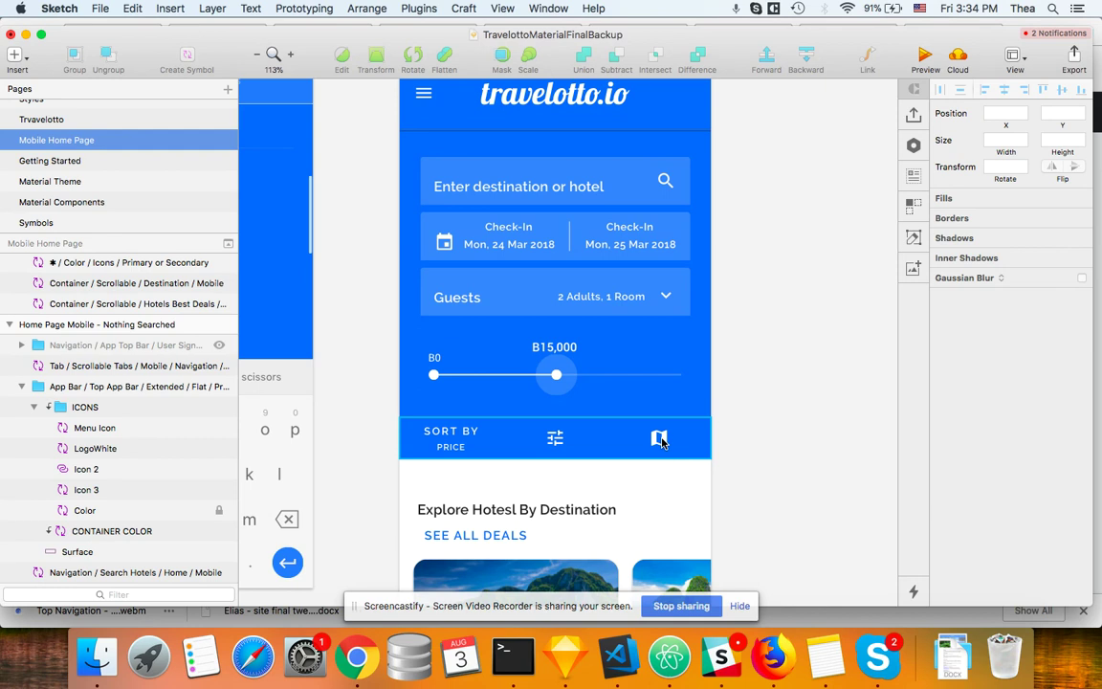
pyautogui.scroll(3, 807, 412)
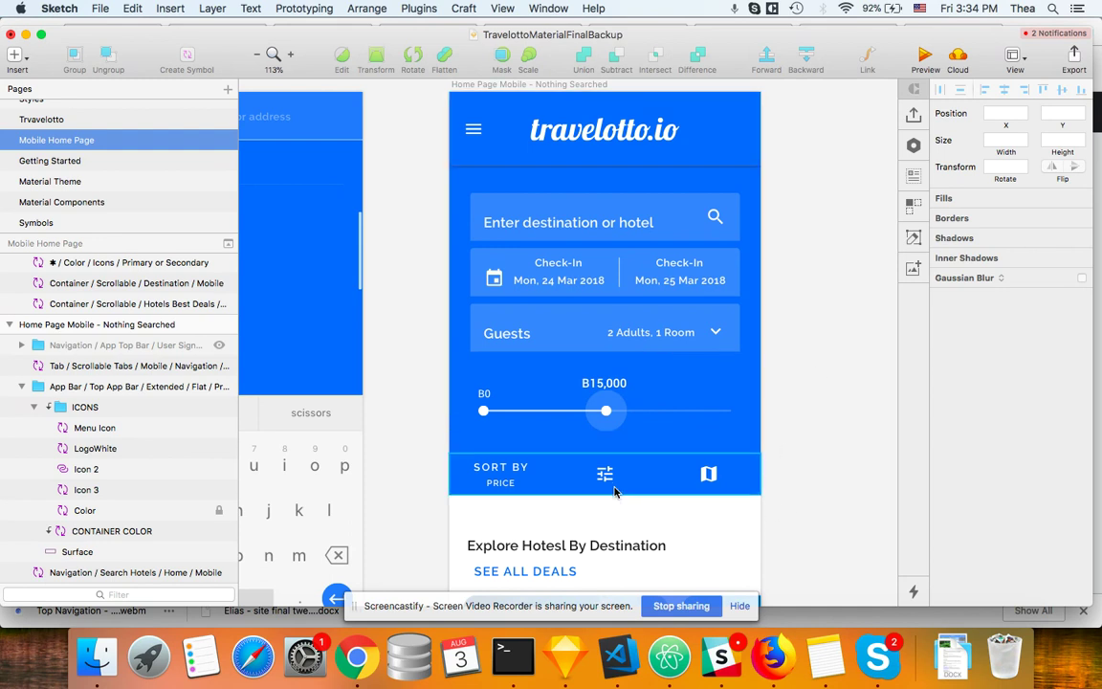
pyautogui.hscroll(-2, 708, 473)
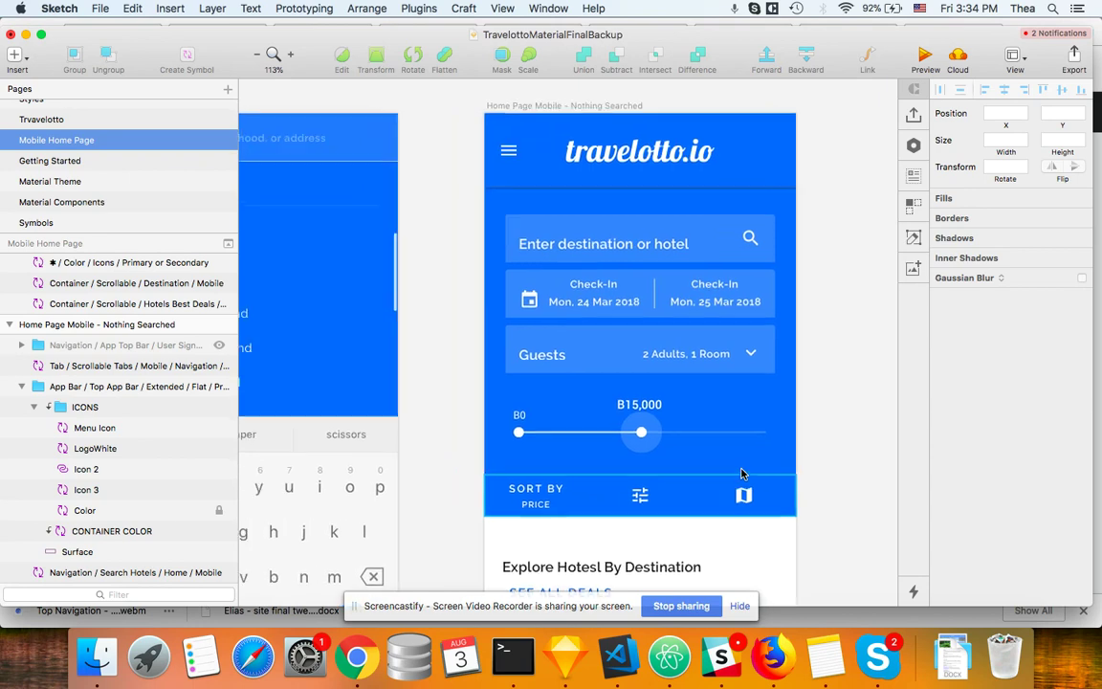
pyautogui.hscroll(-15, 742, 472)
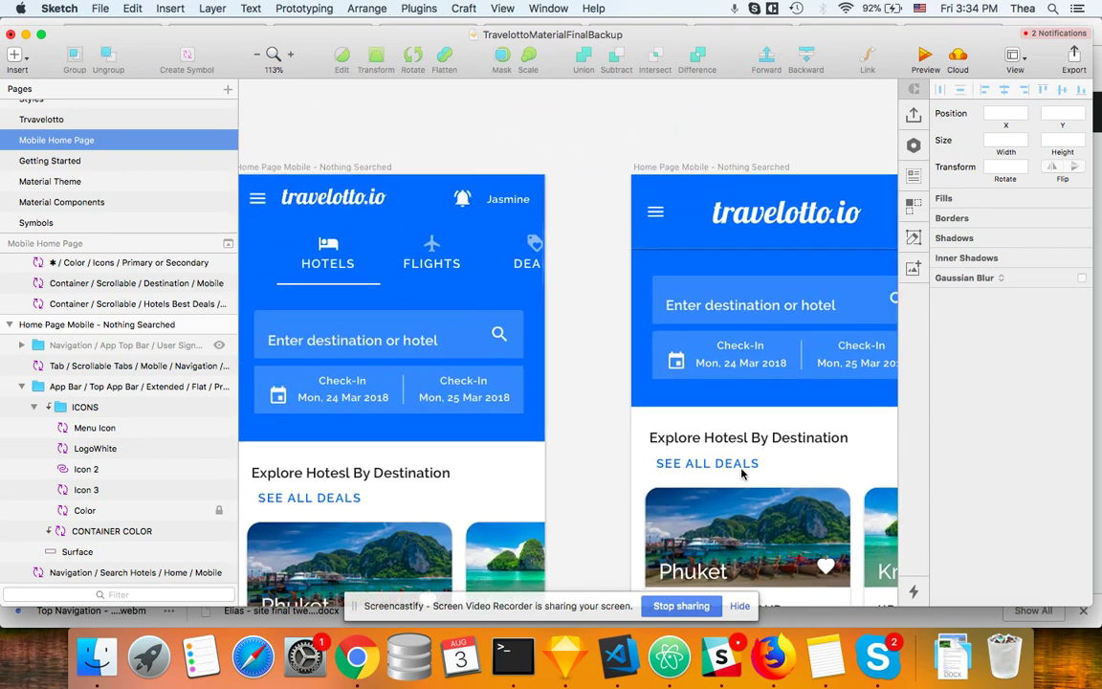
pyautogui.hscroll(-5, 738, 474)
pyautogui.hscroll(8, 742, 475)
pyautogui.click(647, 212)
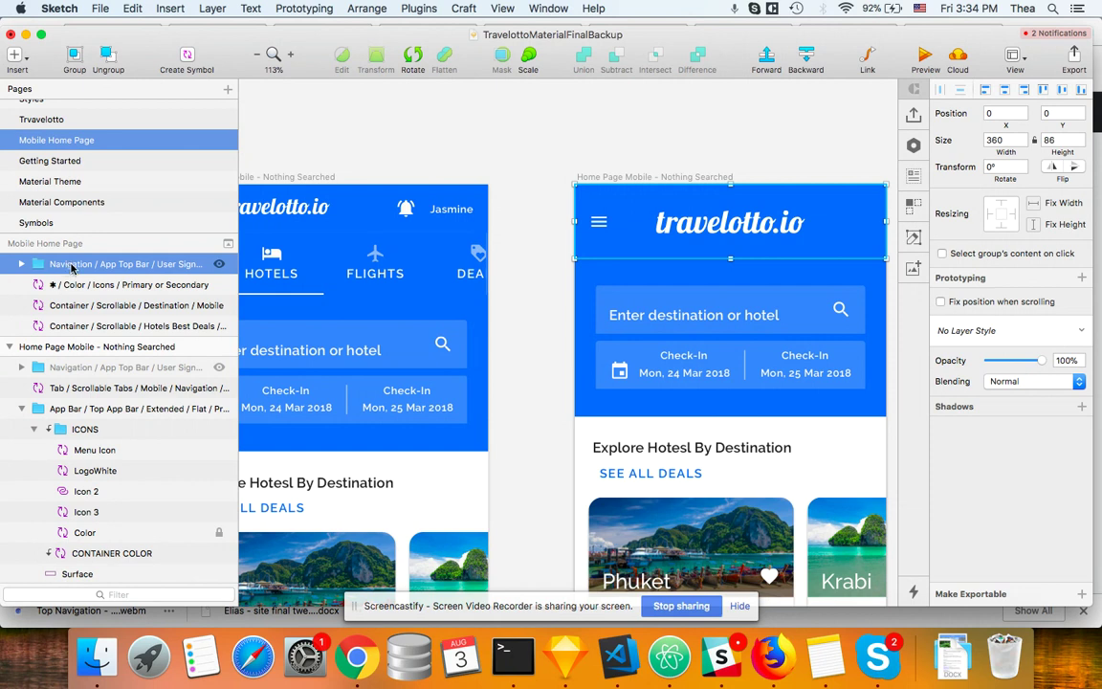
pyautogui.hscroll(-5, 443, 275)
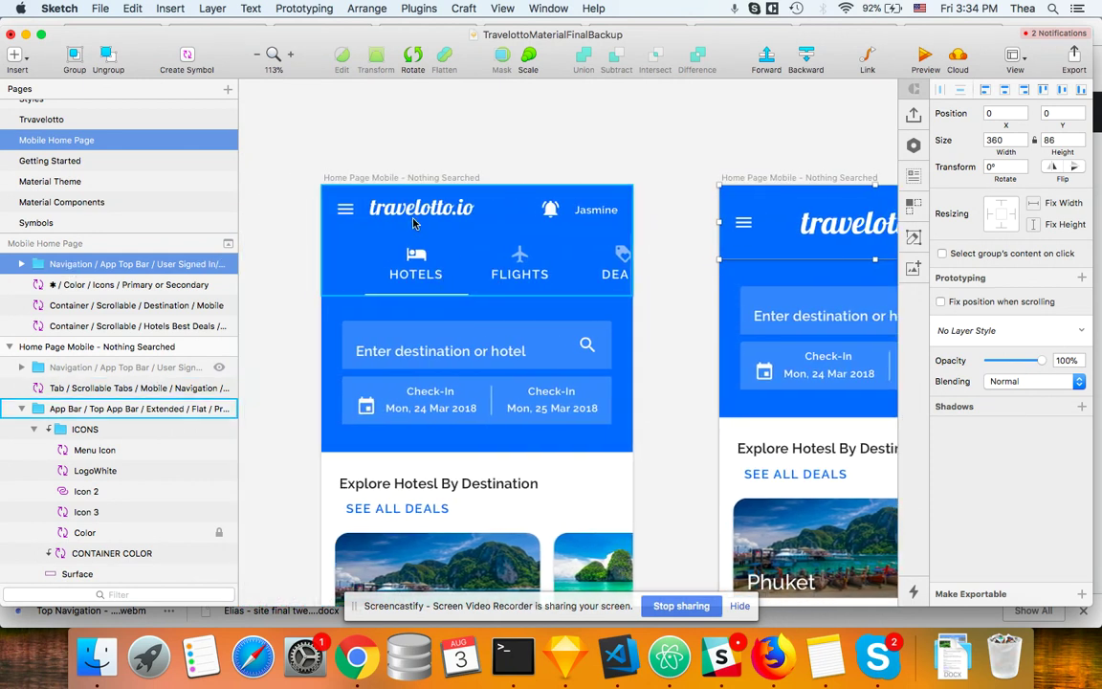
pyautogui.click(395, 199)
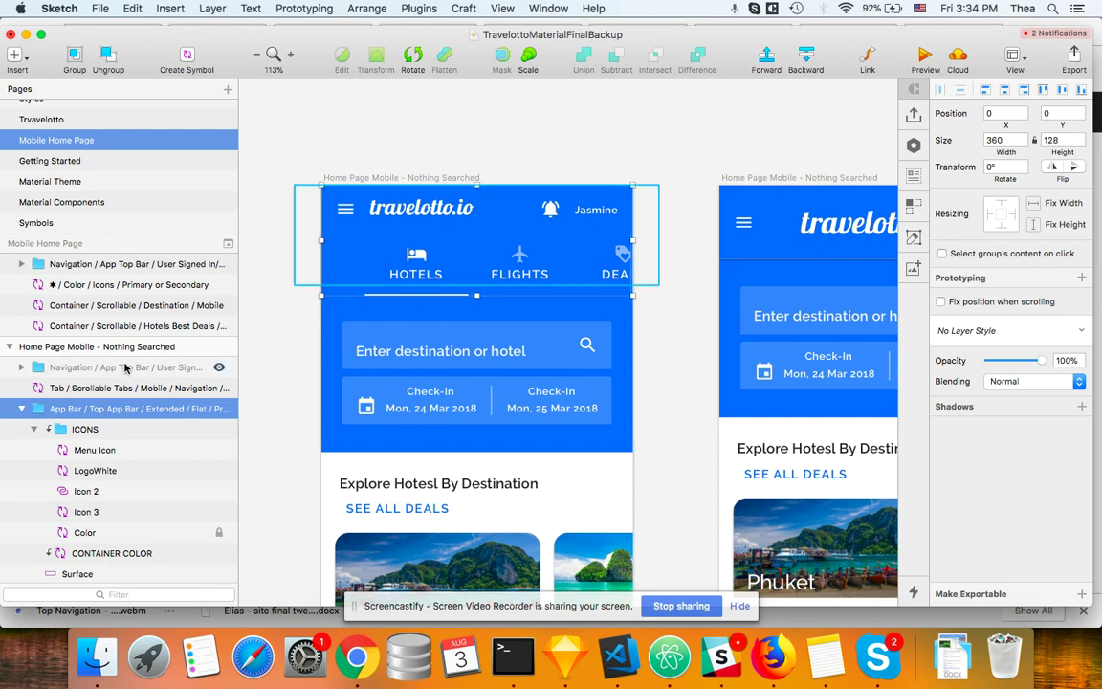
pyautogui.click(414, 278)
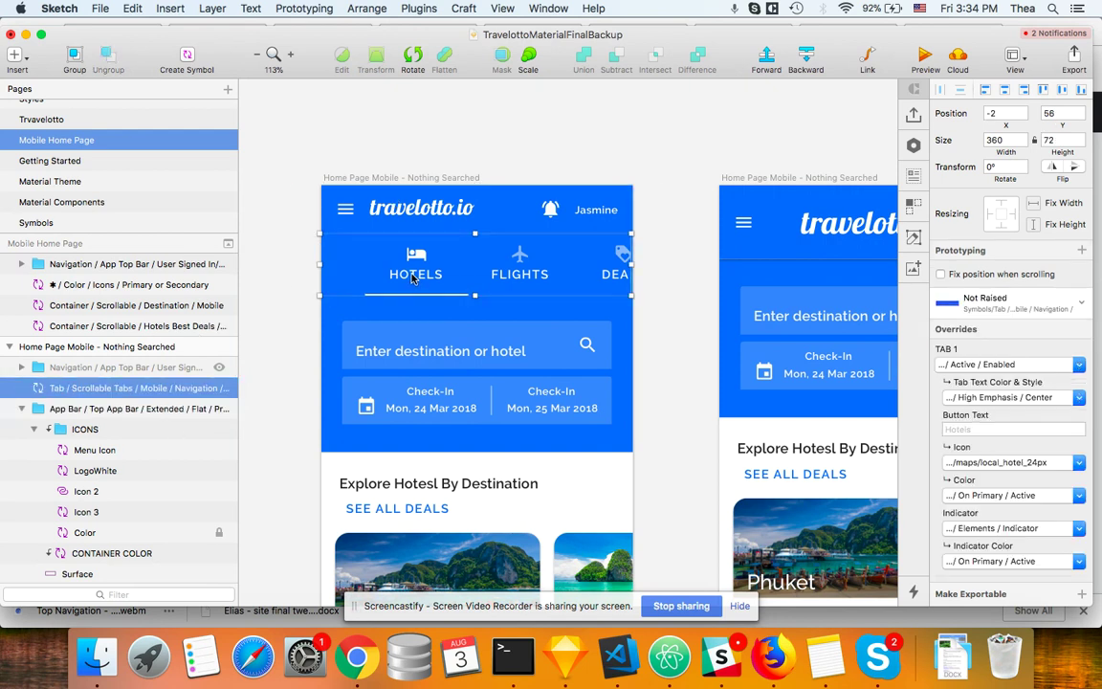
pyautogui.click(122, 410)
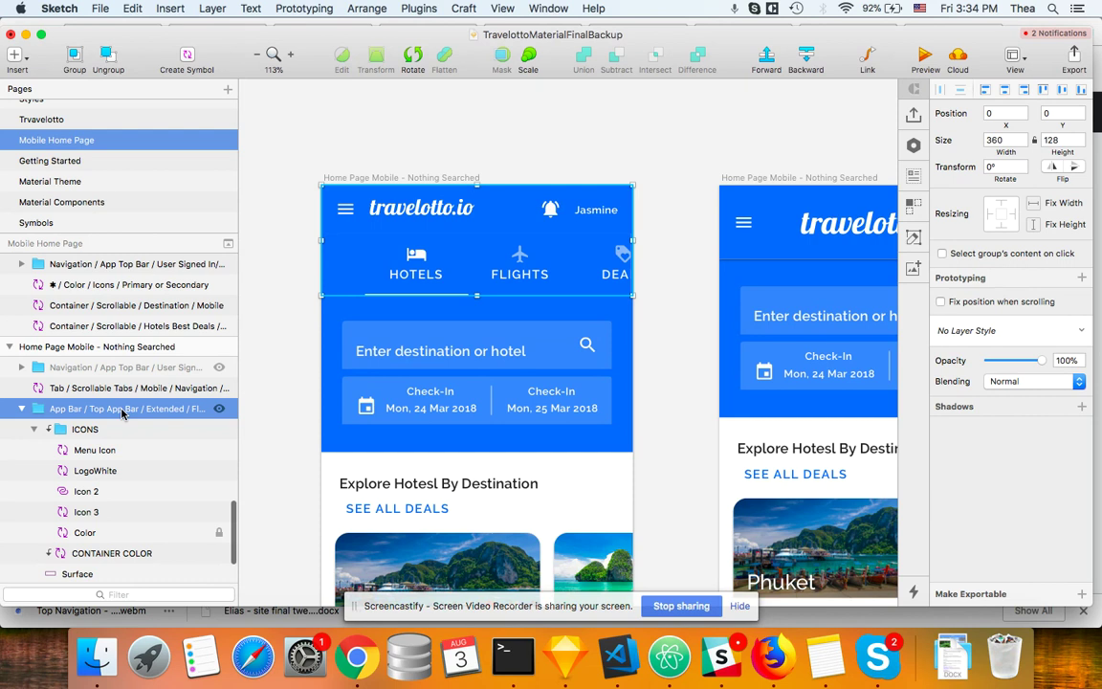
pyautogui.doubleClick(122, 412)
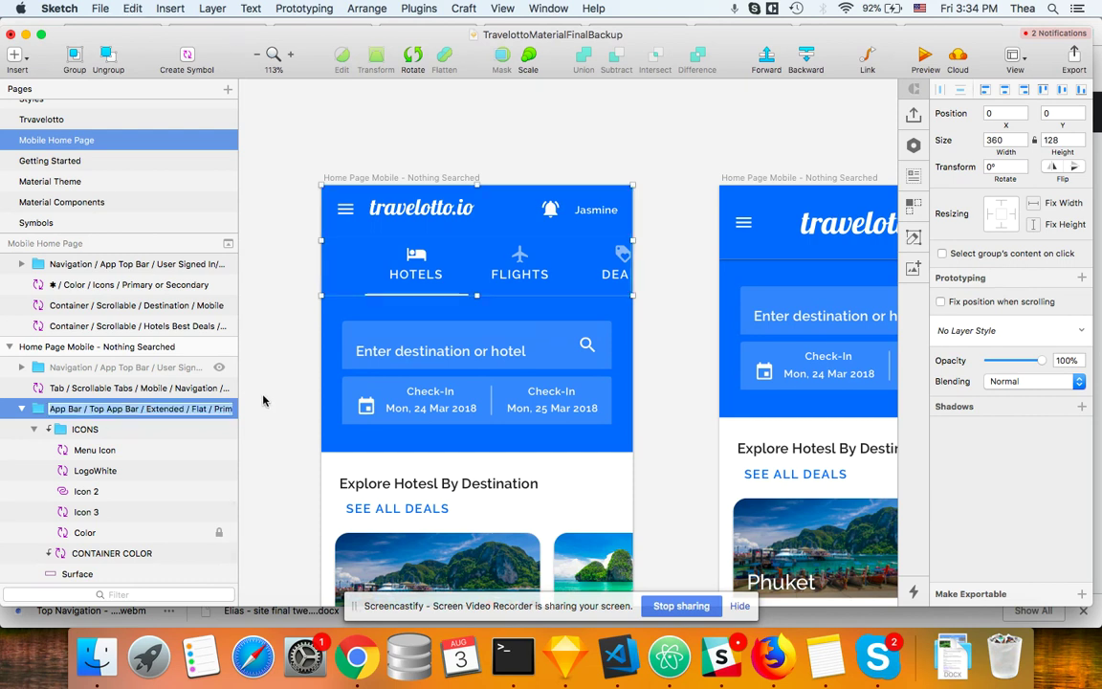
pyautogui.press('Return')
# Create a symbol from the App Bar group named App Bar / Top App Bar / Mobile.
pyautogui.rightClick(182, 412)
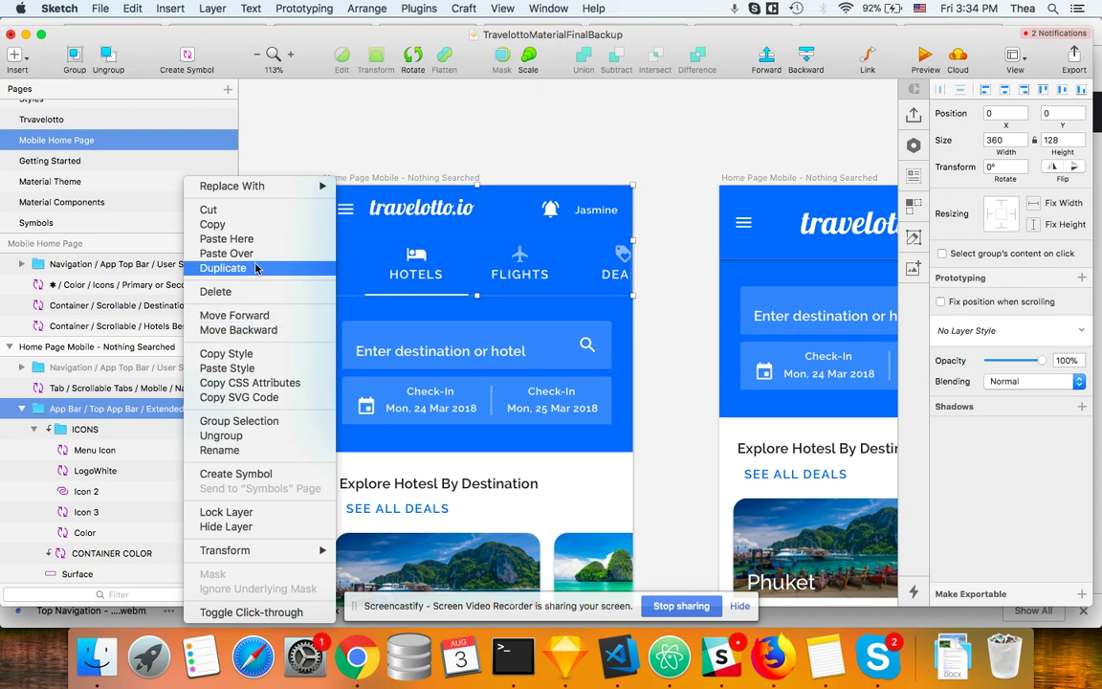
pyautogui.click(268, 474)
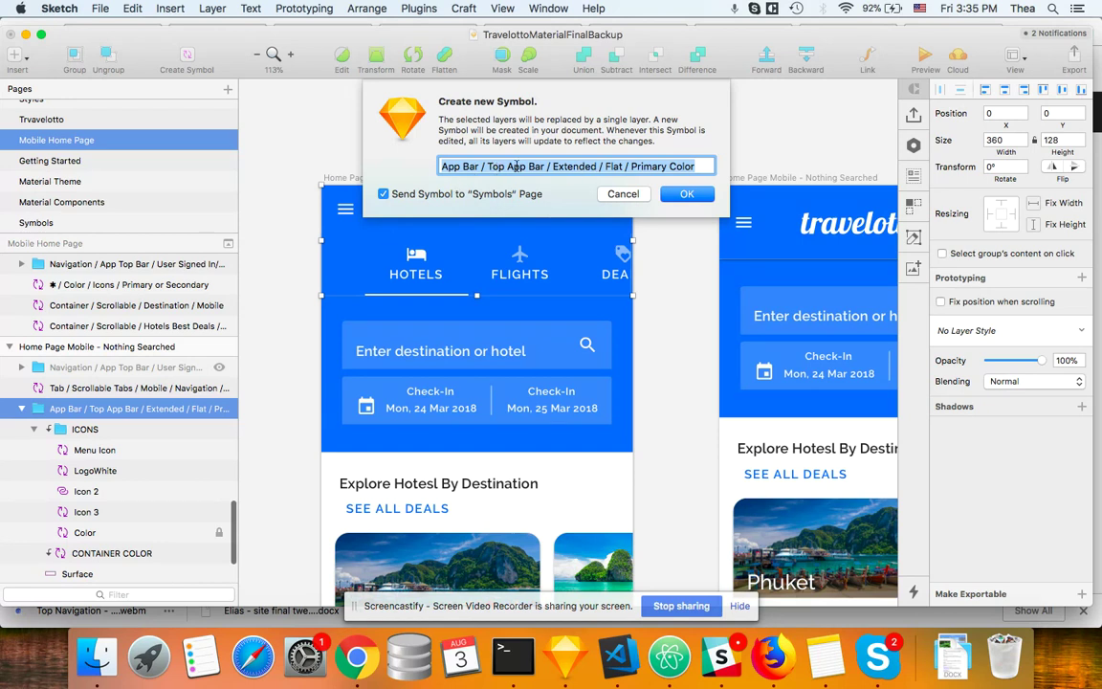
pyautogui.click(631, 166)
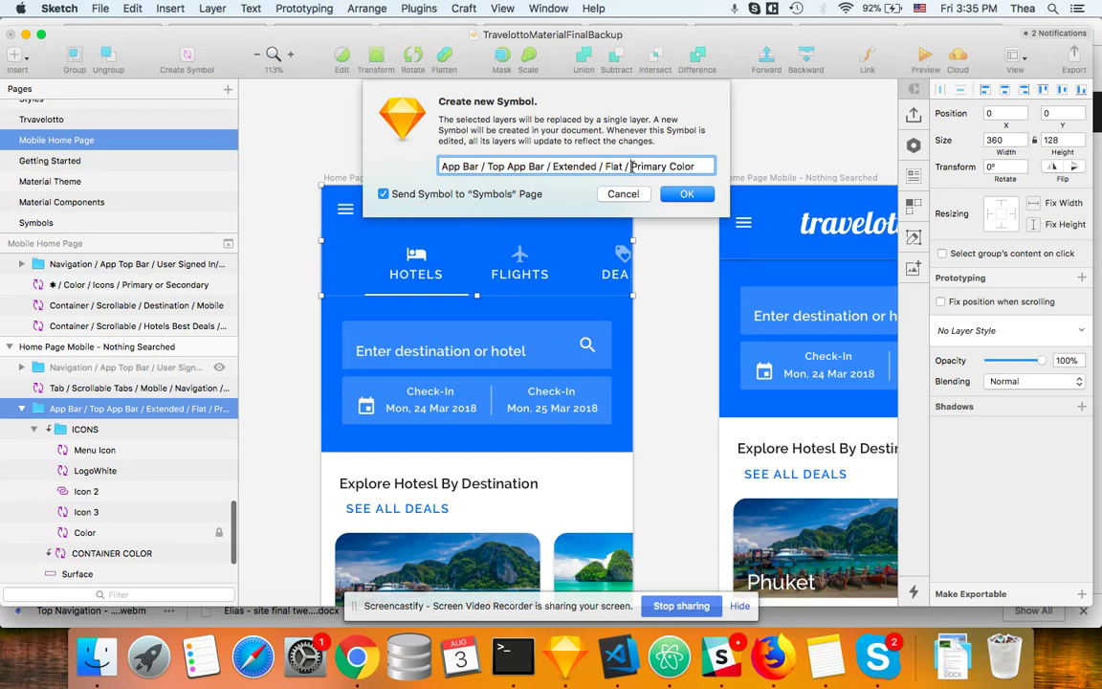
pyautogui.tripleClick(551, 166)
pyautogui.press('super+c')
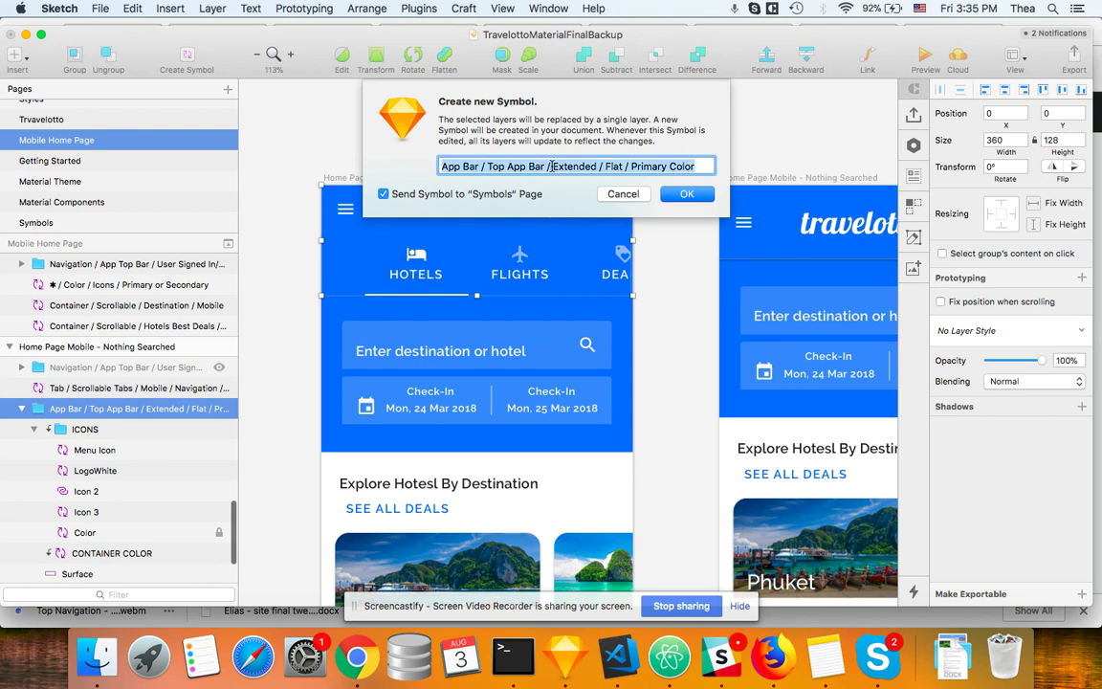
pyautogui.click(552, 167)
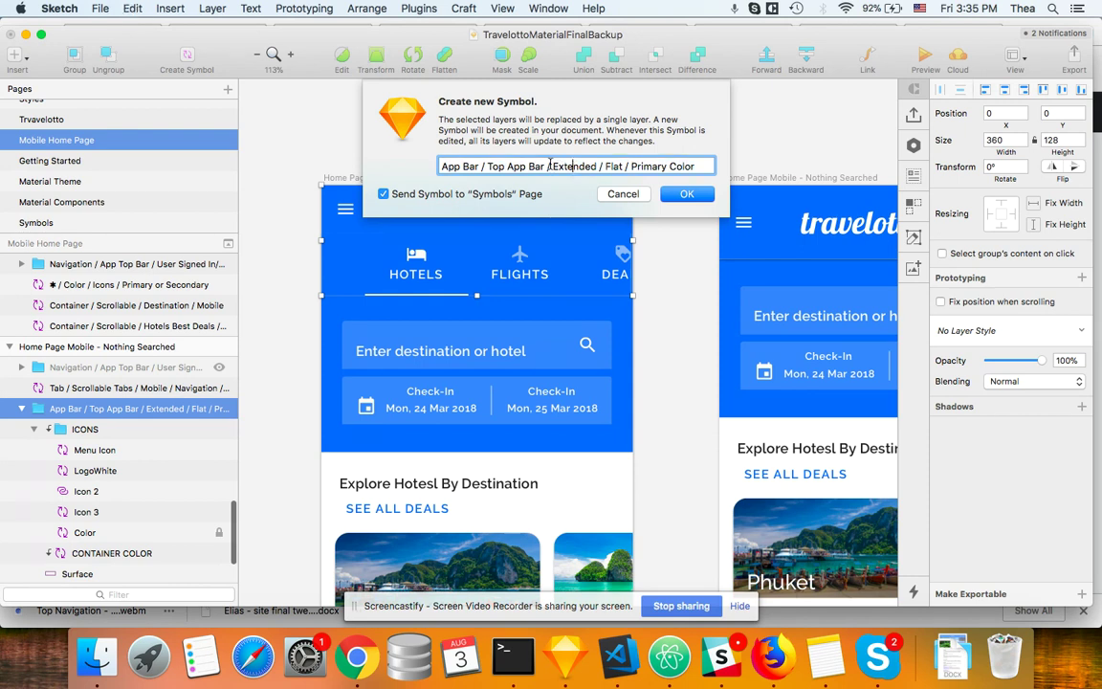
pyautogui.press('Right')
pyautogui.press('Right')
pyautogui.press('Right')
pyautogui.press('Right')
pyautogui.moveTo(549, 167); pyautogui.dragTo(731, 213)
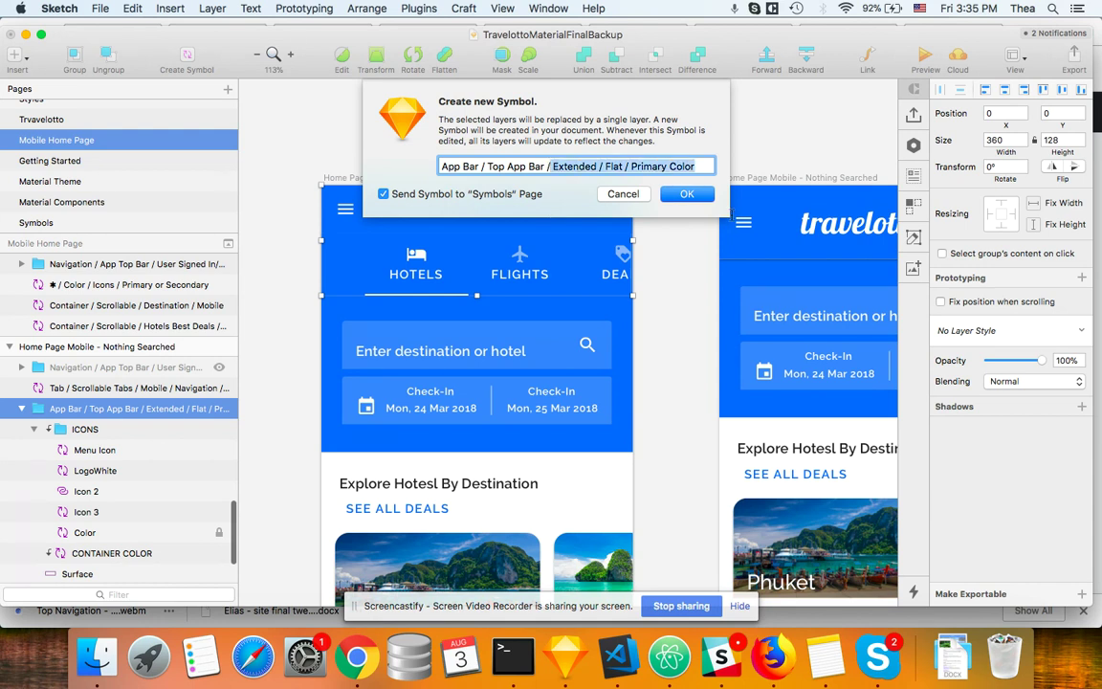
pyautogui.write('/ Top App Bar /')
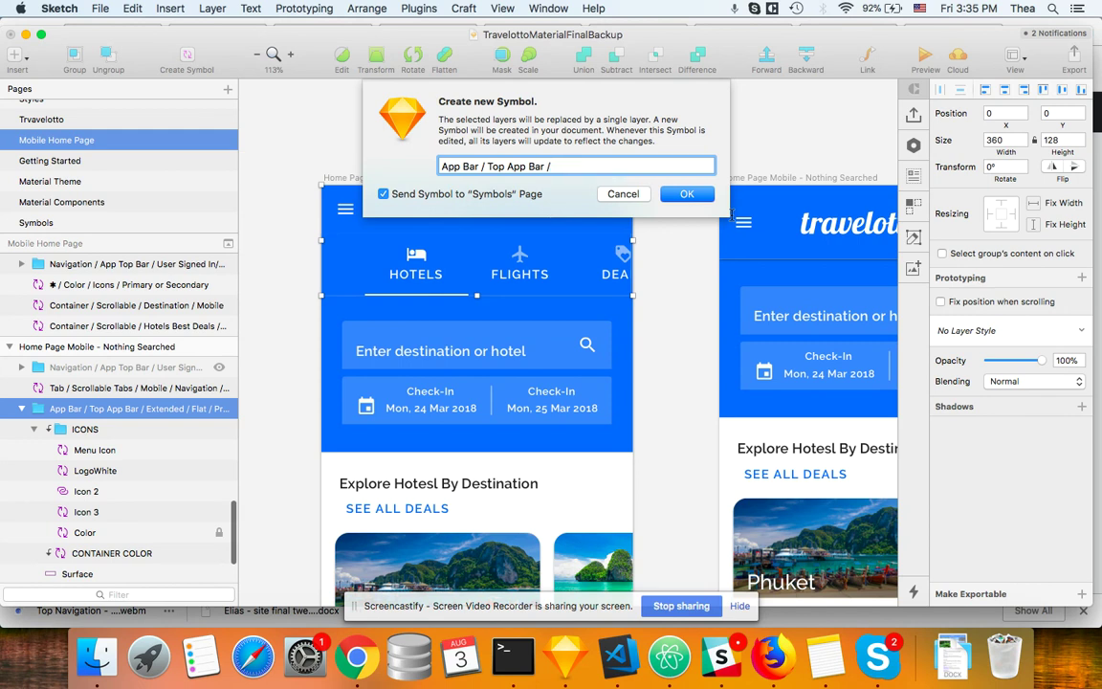
pyautogui.write(' Mobile')
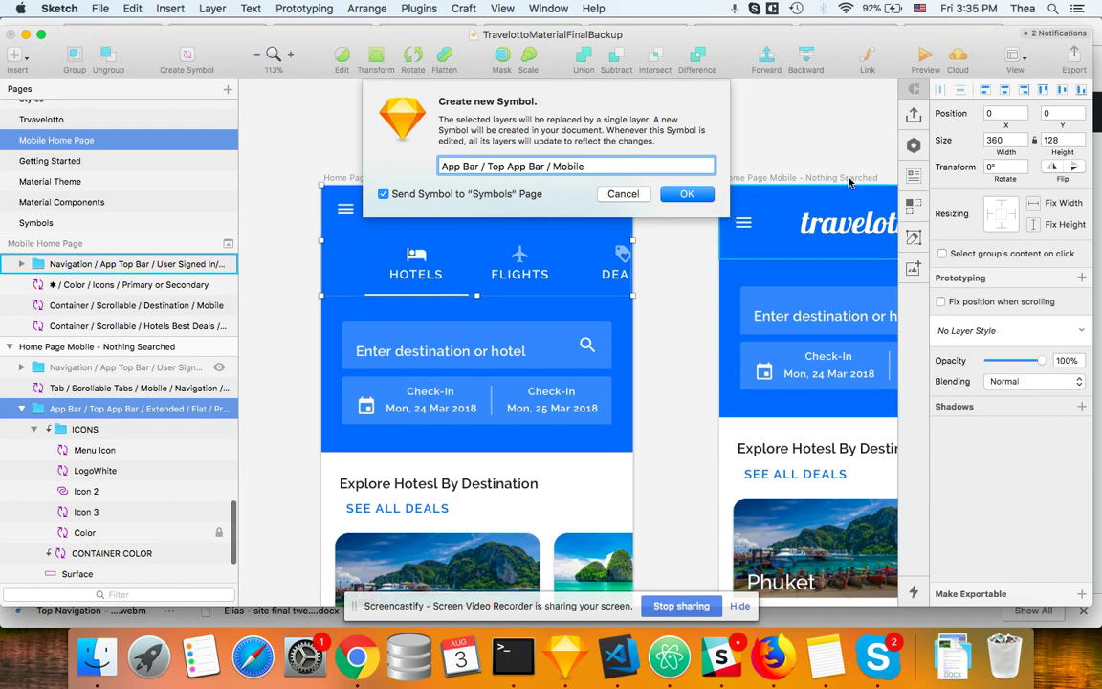
pyautogui.click(687, 195)
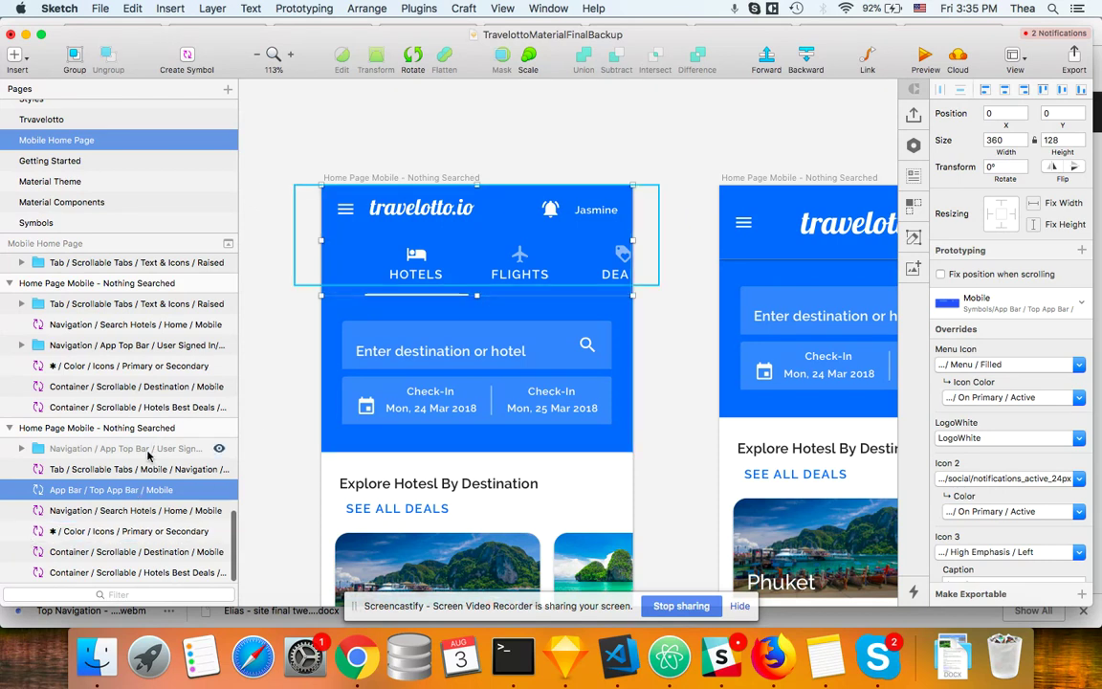
# Combine the scrollable tabs and Mobile top bar into one Mobile / Extended / Flat / Primary Color symbol.
pyautogui.moveTo(80, 490); pyautogui.dragTo(80, 470)
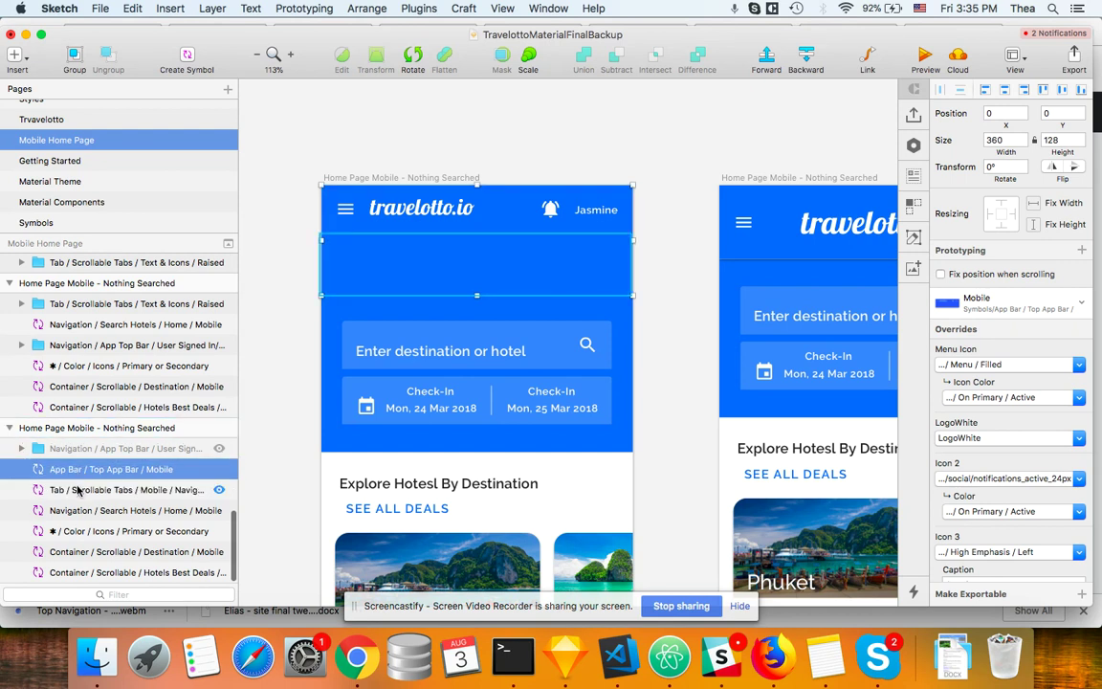
pyautogui.moveTo(76, 493); pyautogui.dragTo(81, 467)
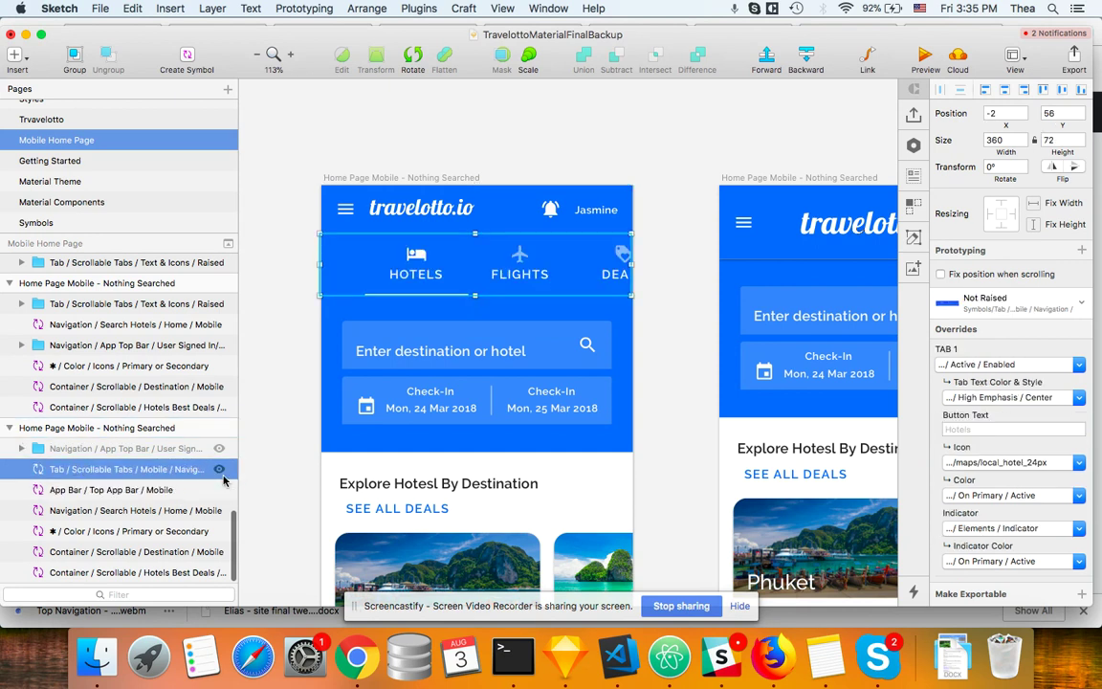
pyautogui.click(297, 471)
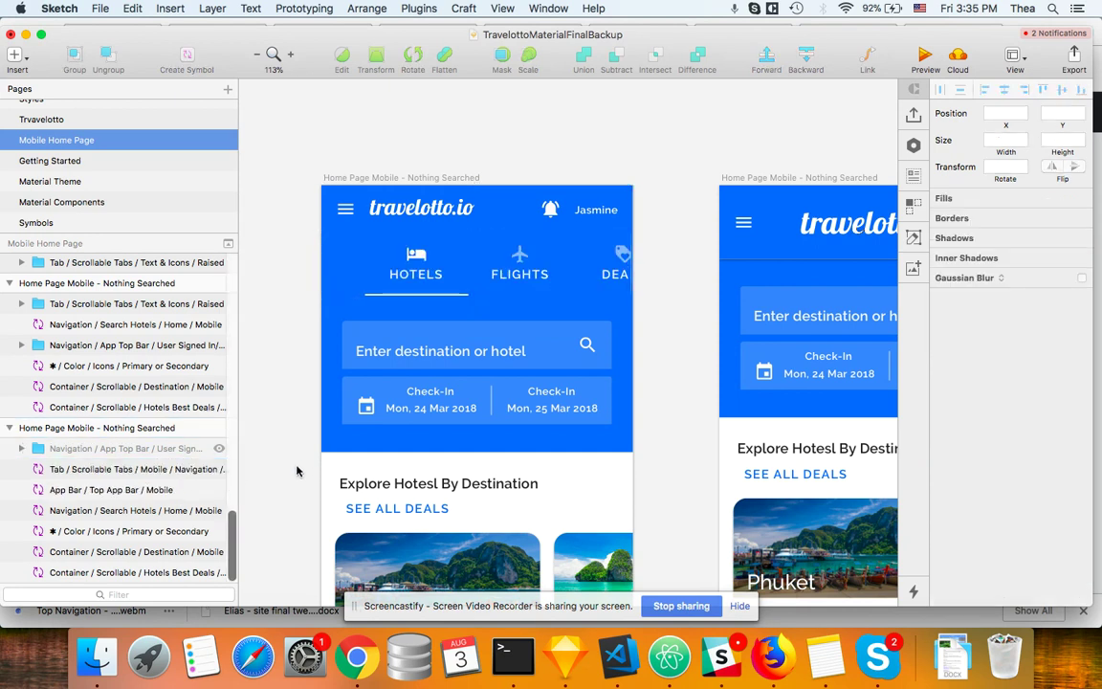
pyautogui.click(115, 468)
pyautogui.keyDown('shift'); pyautogui.click(110, 491); pyautogui.keyUp('shift')
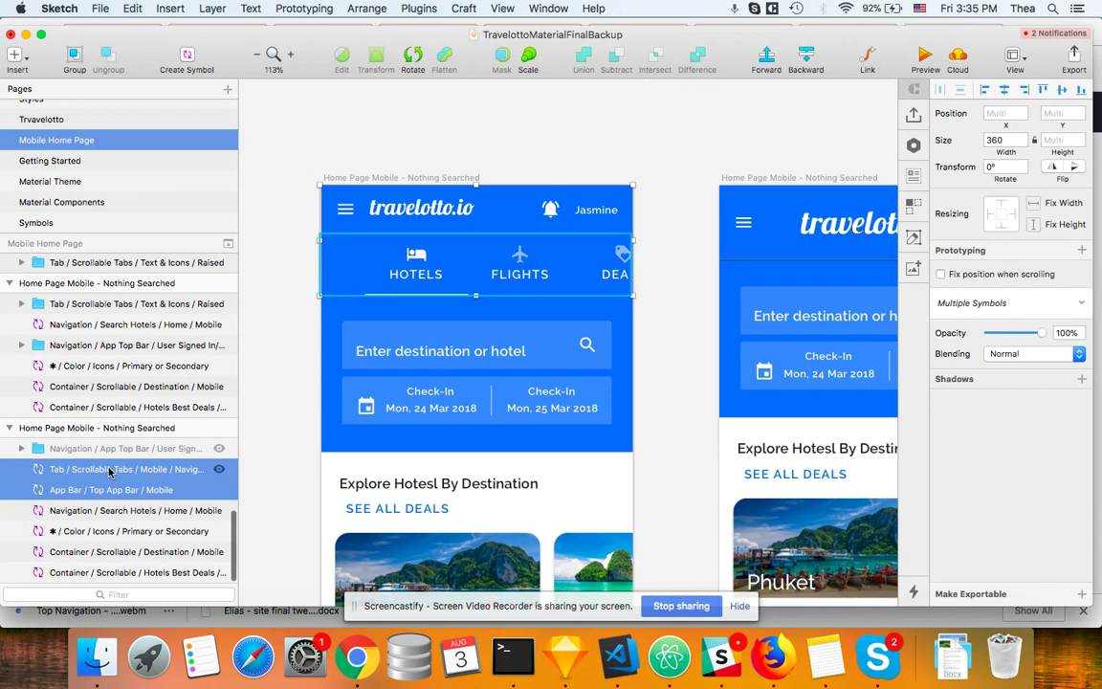
pyautogui.rightClick(109, 471)
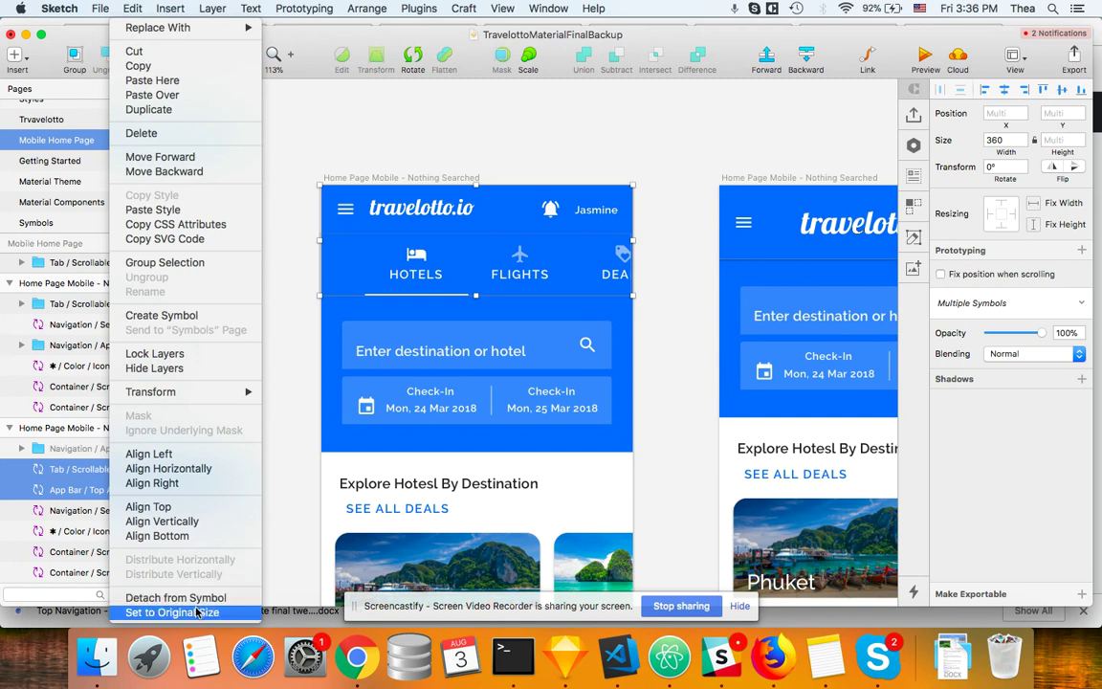
pyautogui.click(168, 324)
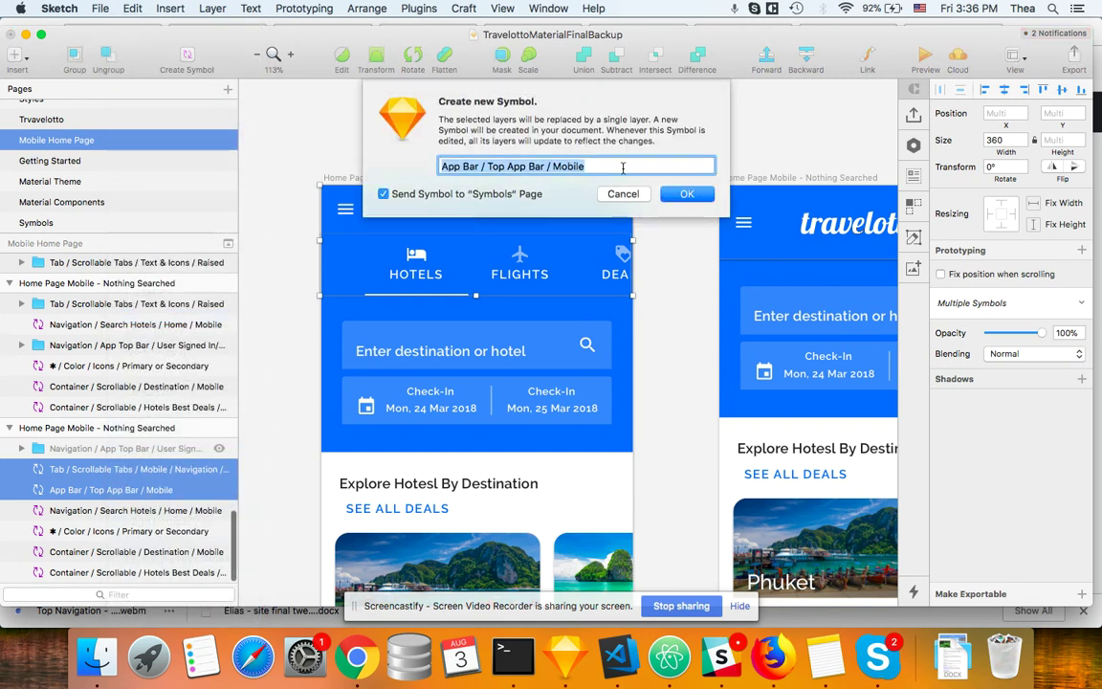
pyautogui.press('super+v')
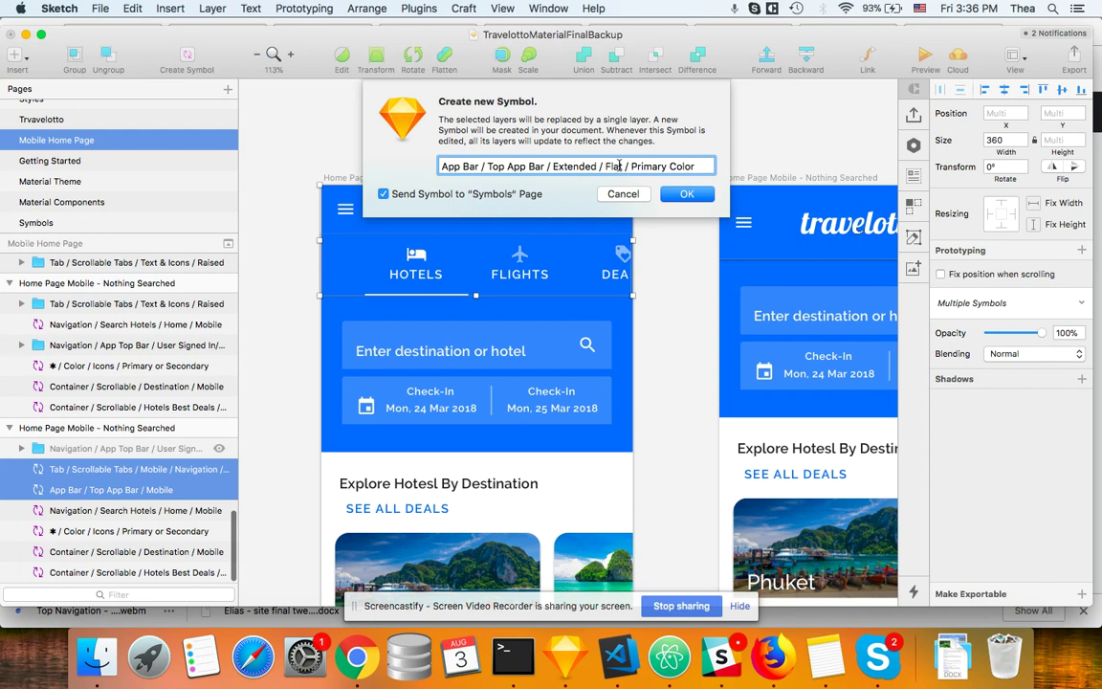
pyautogui.click(548, 167)
pyautogui.write('Mobile')
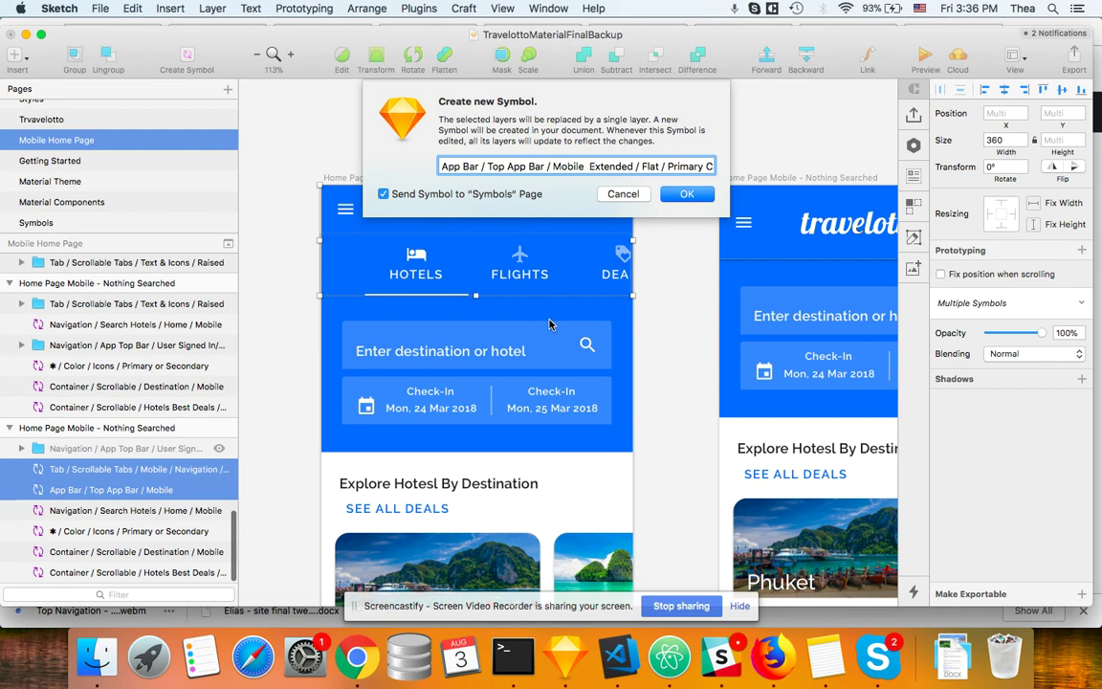
pyautogui.write(' /')
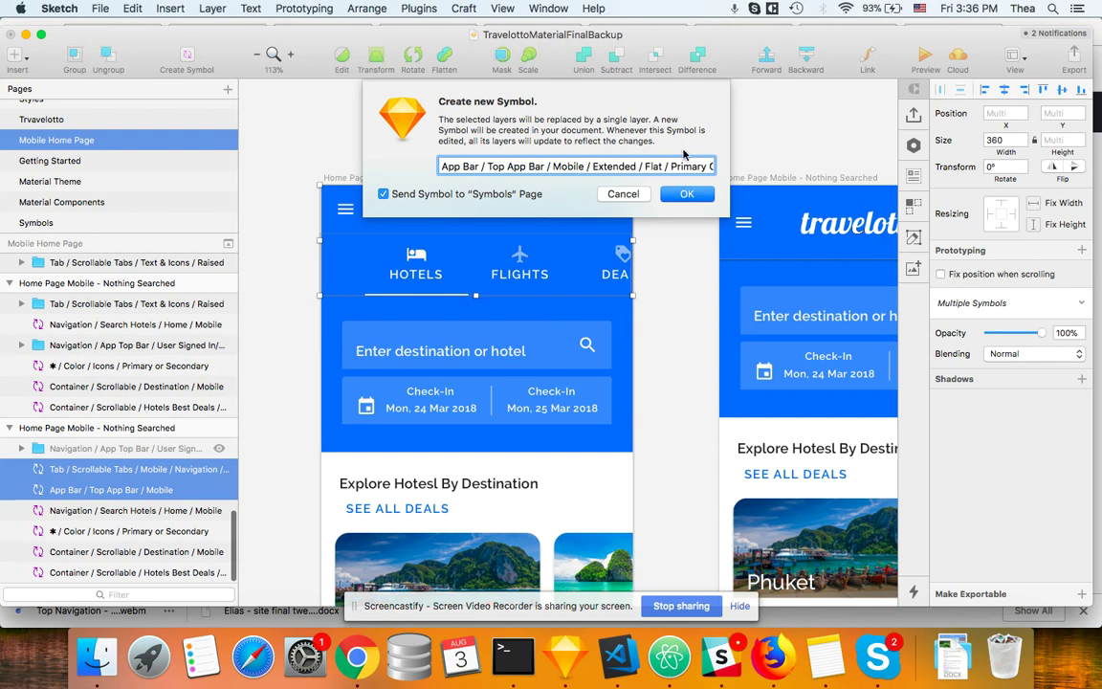
pyautogui.click(686, 194)
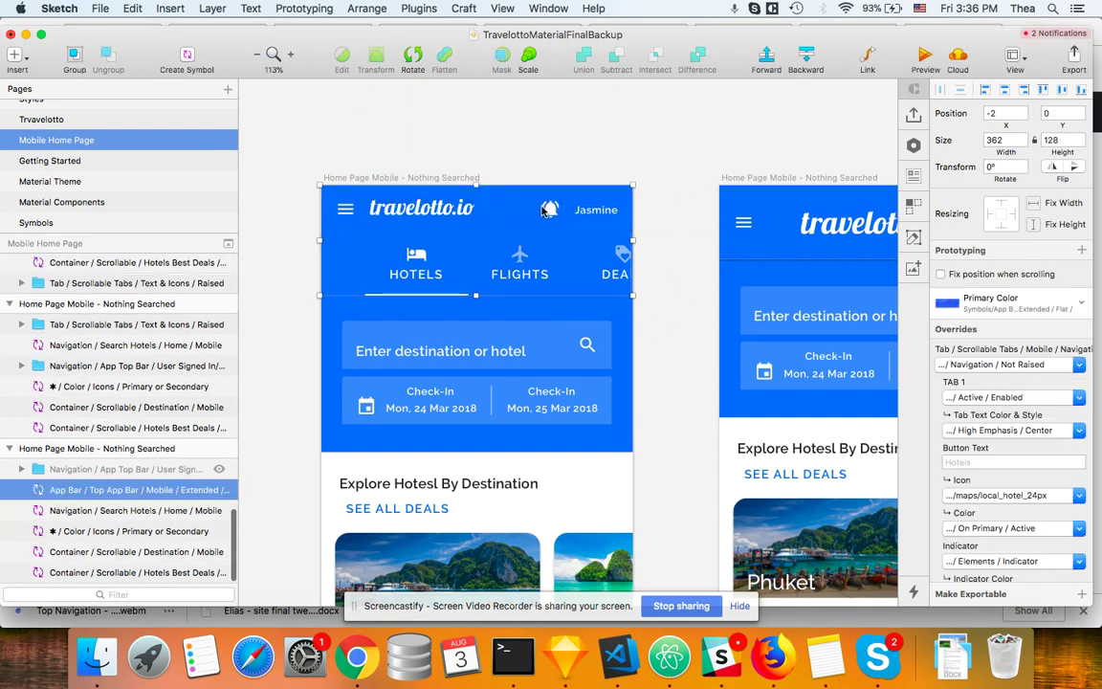
# Replace the second artboard's logo header with the Mobile/Extended/Flat/Primary Color symbol, reset to 362×128.
pyautogui.click(675, 316)
pyautogui.hscroll(1, 676, 317)
pyautogui.hscroll(5, 676, 316)
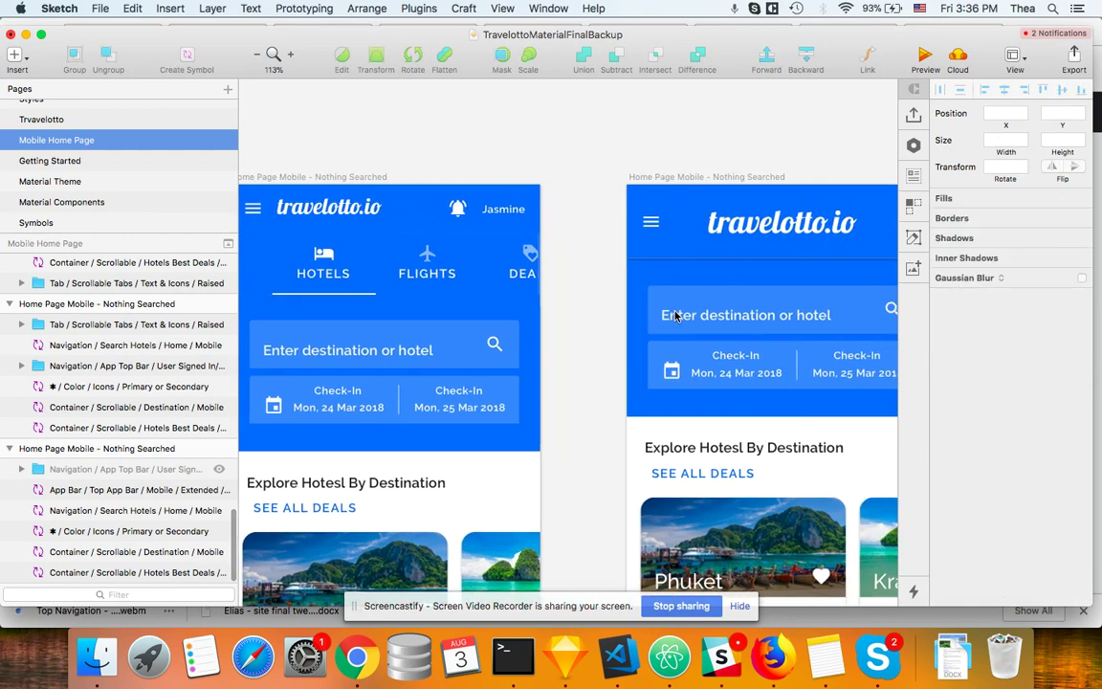
pyautogui.click(771, 197)
pyautogui.hscroll(8, 774, 198)
pyautogui.hscroll(10, 772, 197)
pyautogui.hscroll(-3, 771, 197)
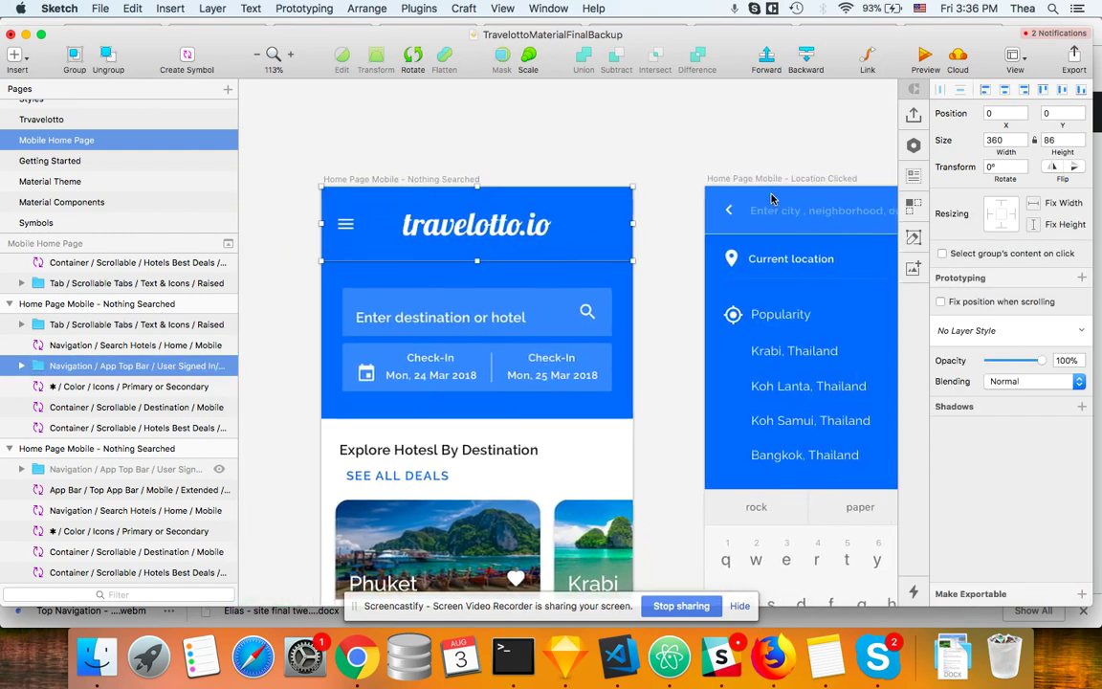
pyautogui.rightClick(577, 222)
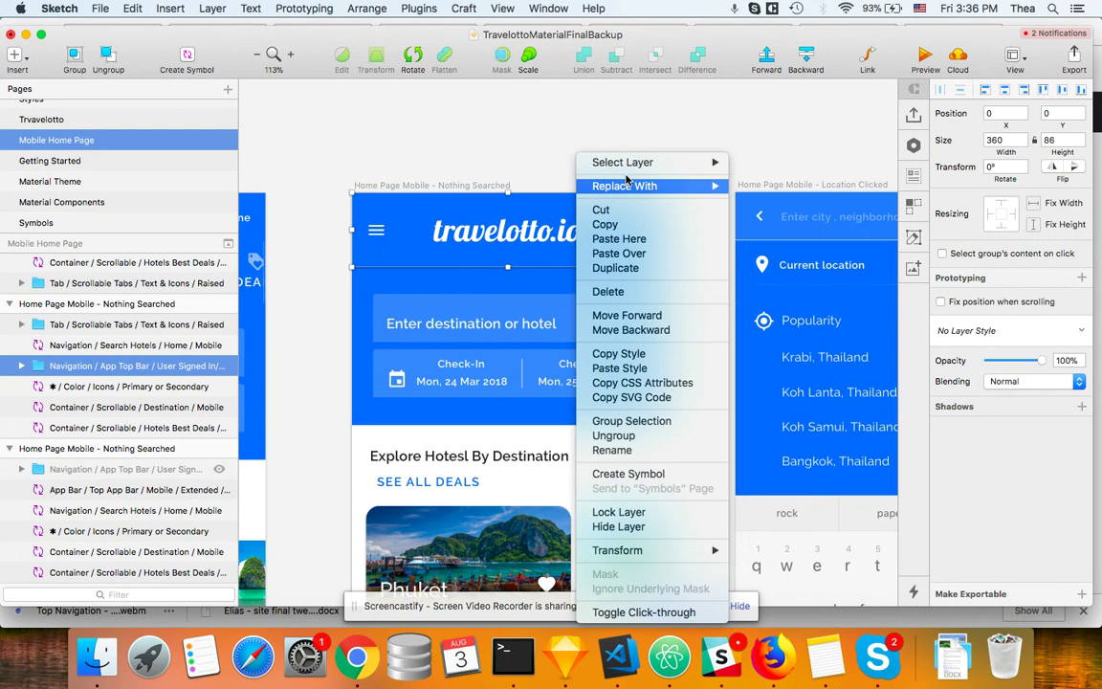
pyautogui.moveTo(635, 188)
pyautogui.moveTo(784, 189)
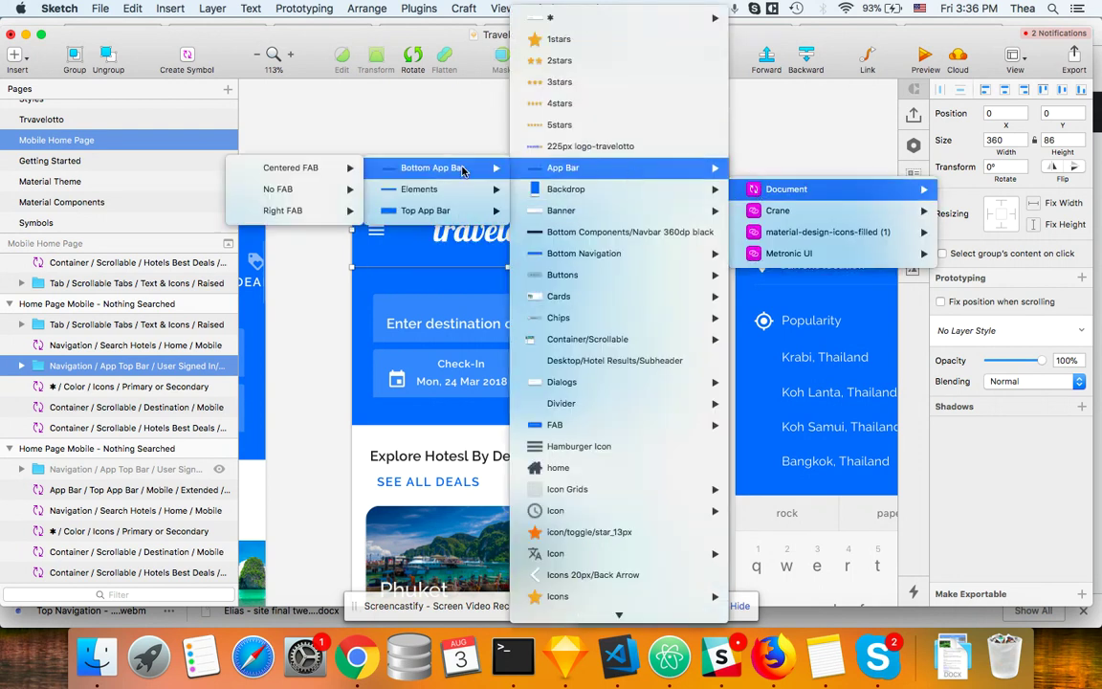
pyautogui.moveTo(457, 212)
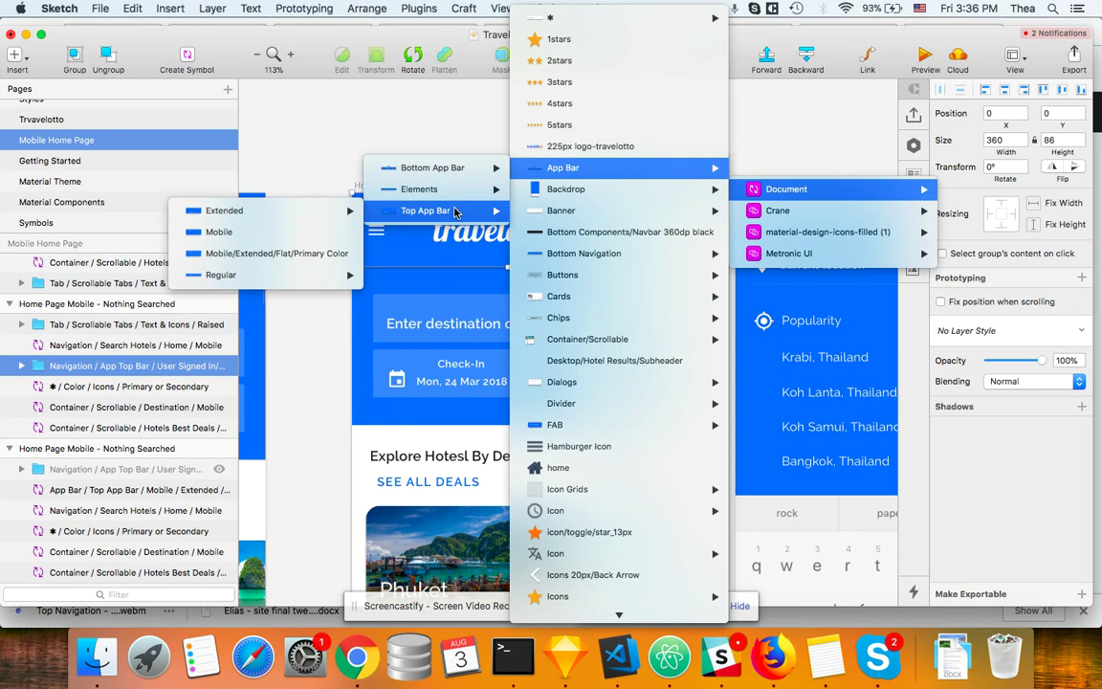
pyautogui.click(274, 253)
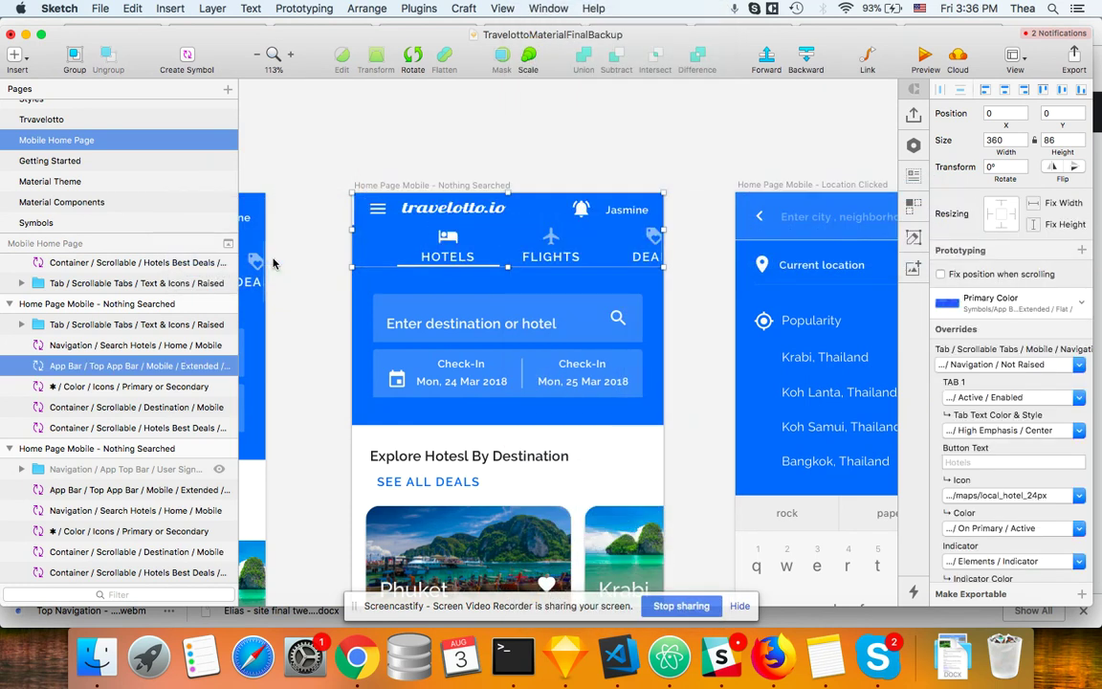
pyautogui.rightClick(514, 236)
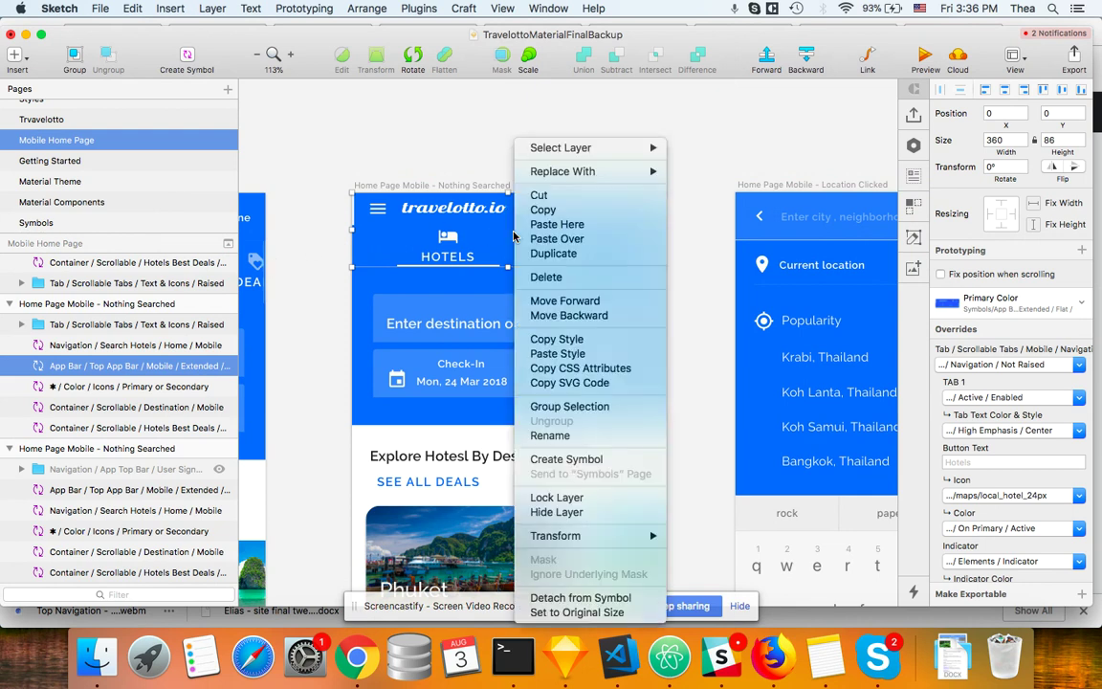
pyautogui.click(571, 613)
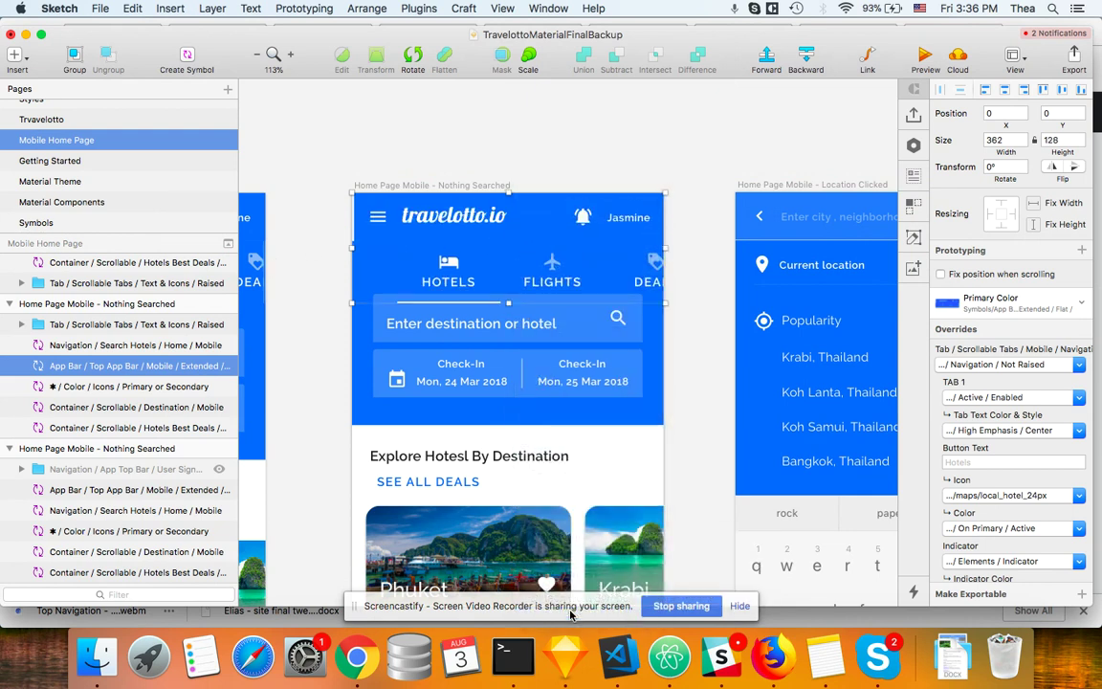
pyautogui.hscroll(-5, 644, 508)
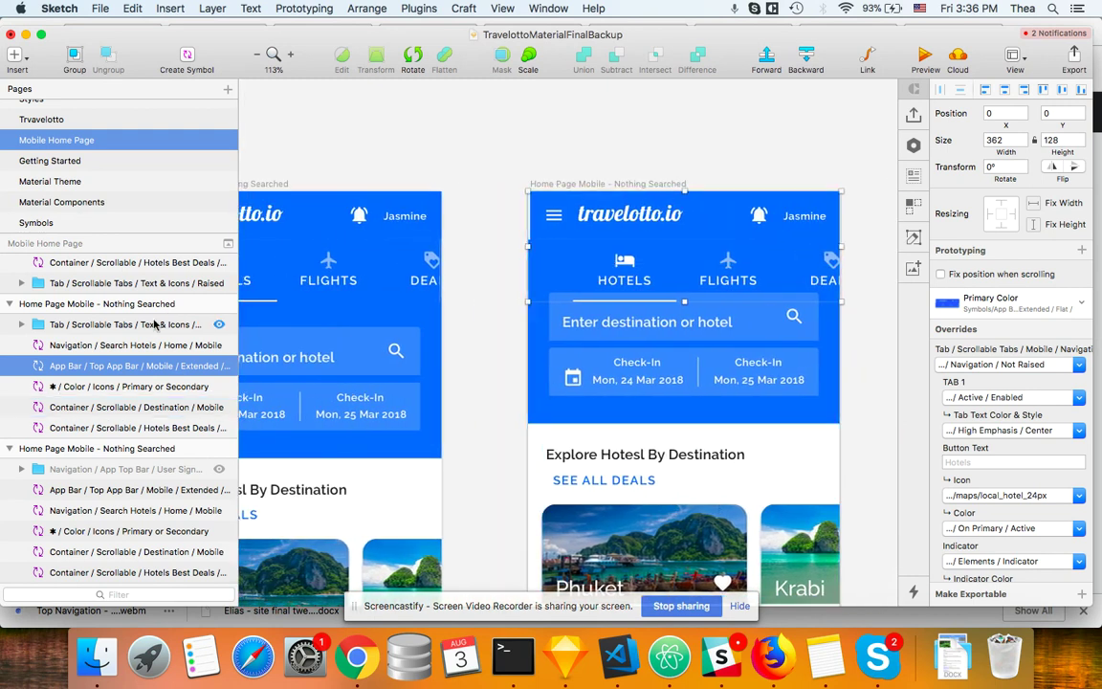
pyautogui.click(99, 386)
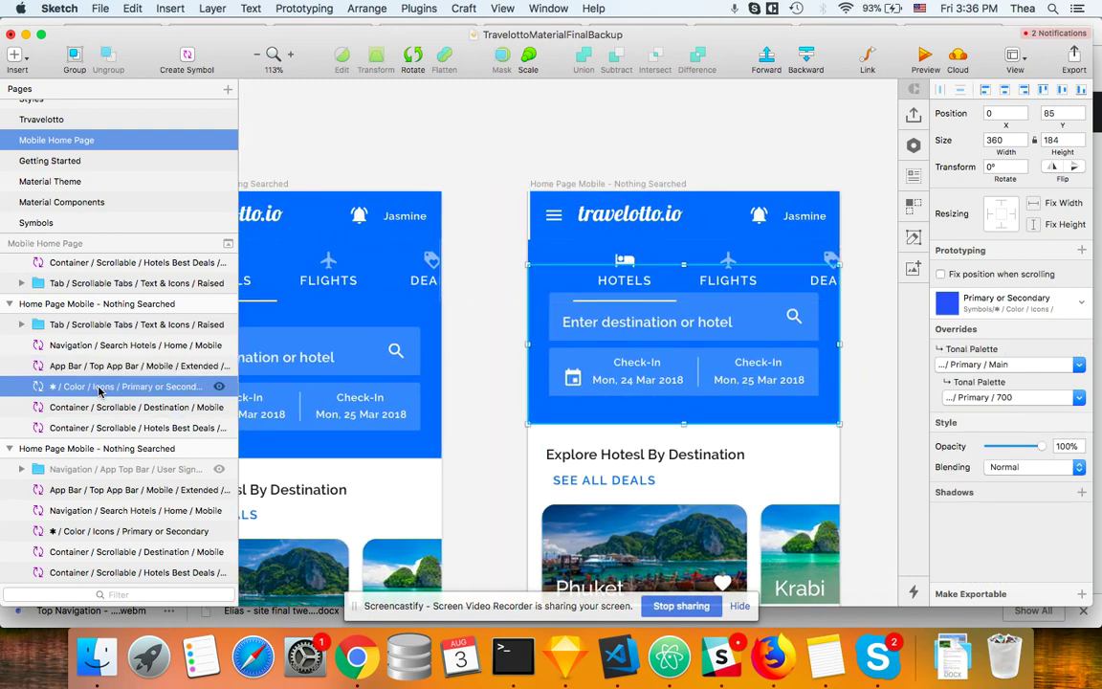
pyautogui.keyDown('shift'); pyautogui.click(104, 408); pyautogui.keyUp('shift')
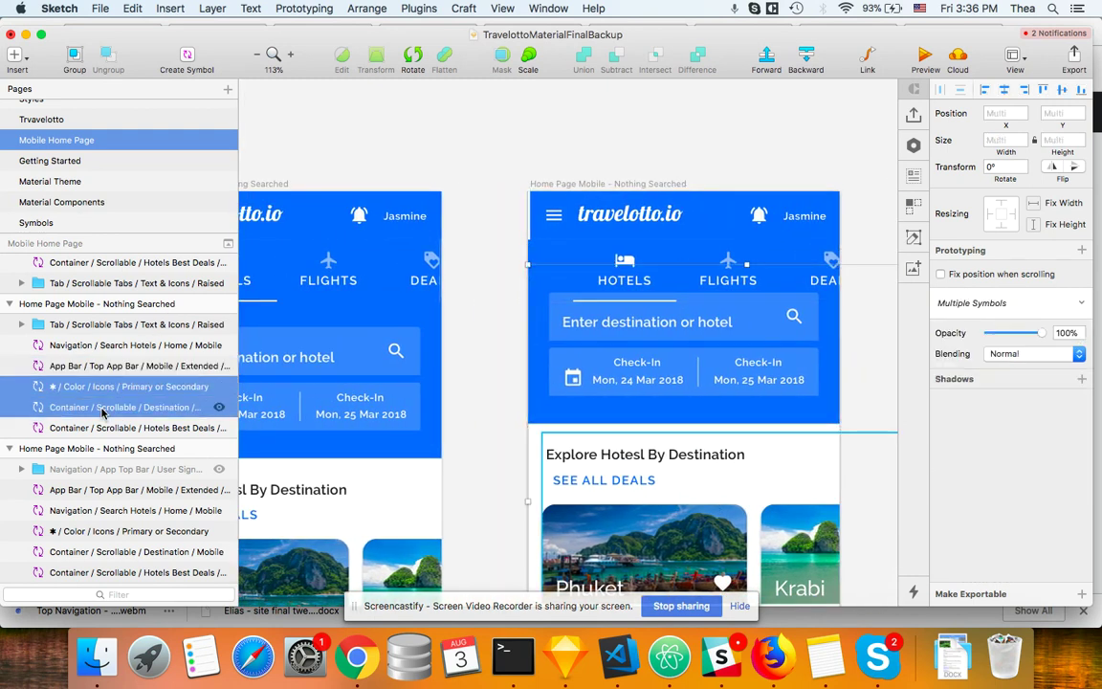
pyautogui.keyDown('shift'); pyautogui.click(95, 428); pyautogui.keyUp('shift')
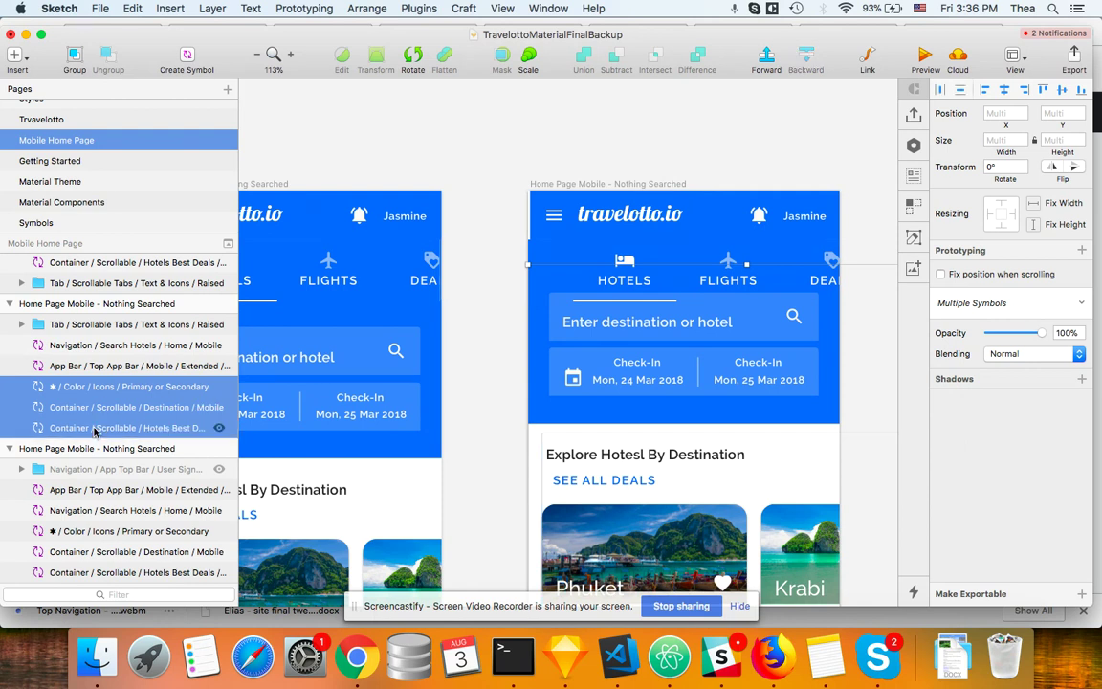
pyautogui.hotkey('shift', 'Down')
pyautogui.hotkey('shift', 'Down')
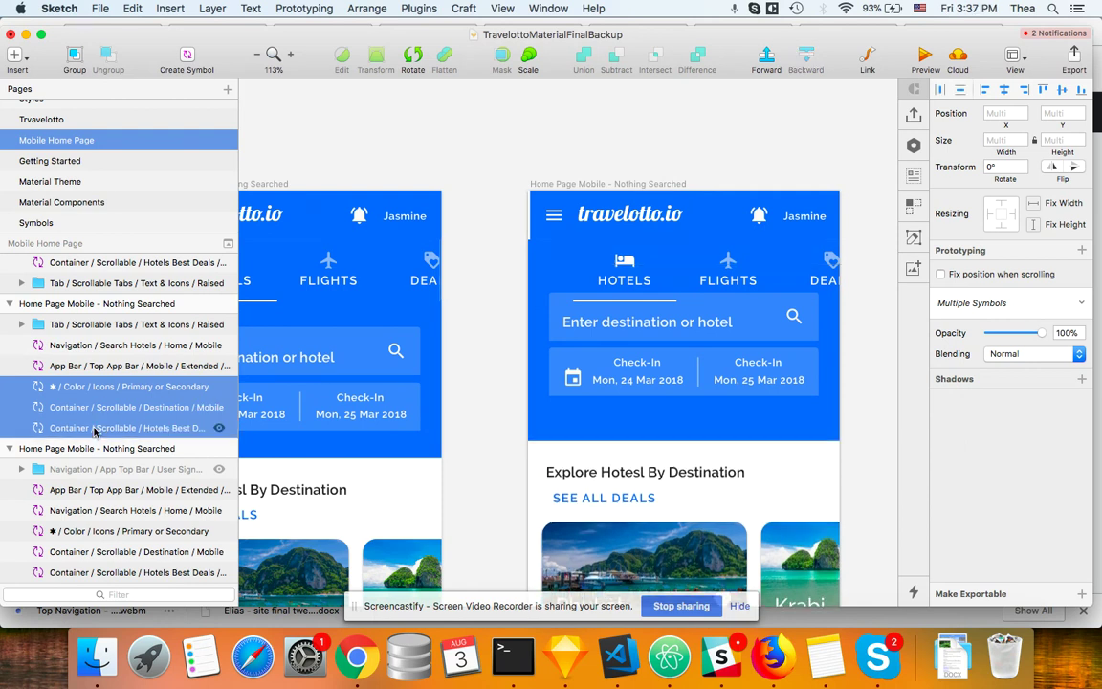
pyautogui.hotkey('shift', 'Down')
pyautogui.hotkey('shift', 'Down')
pyautogui.hotkey('shift', 'Down')
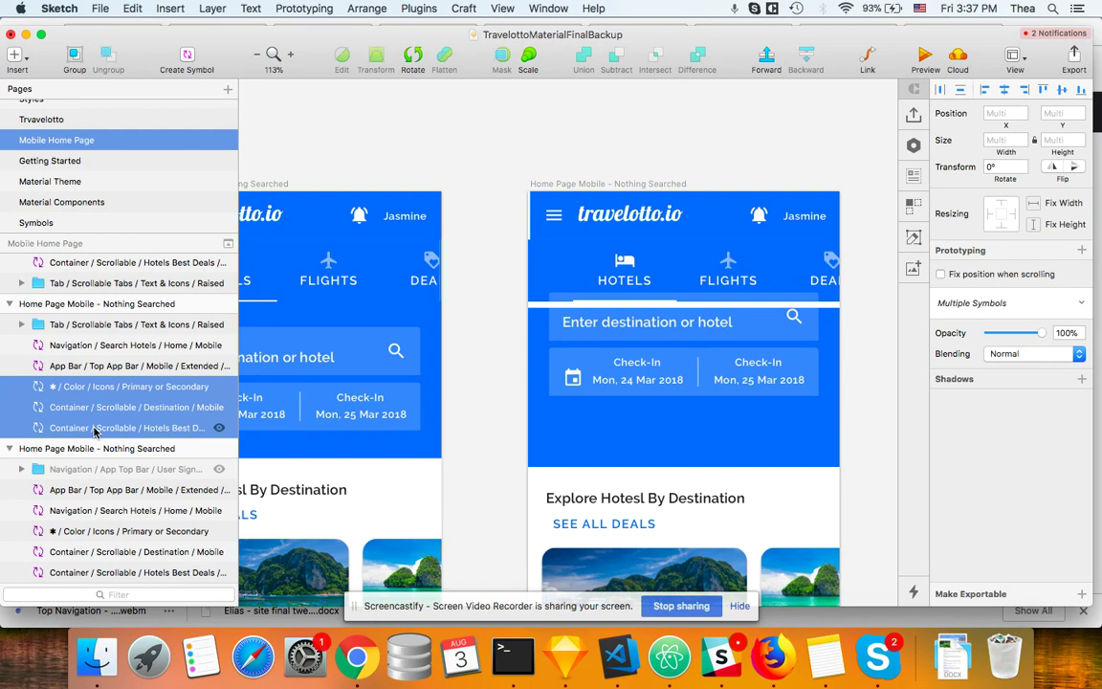
pyautogui.hotkey('shift', 'Down')
pyautogui.hotkey('shift', 'Down')
pyautogui.hotkey('shift', 'Down')
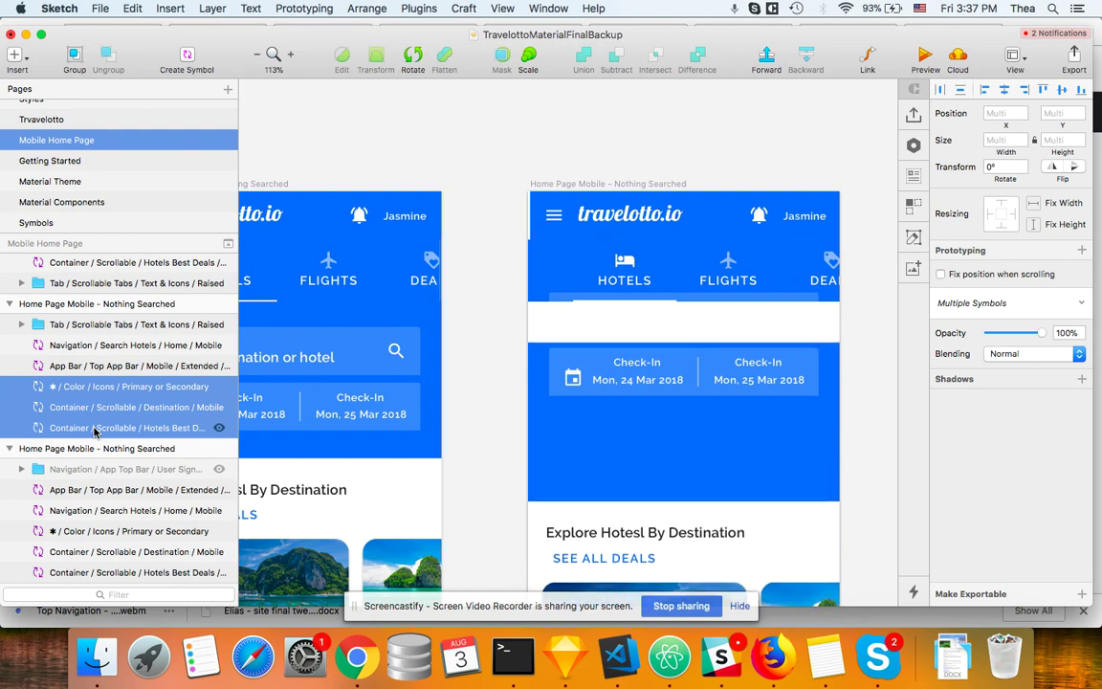
pyautogui.click(101, 366)
pyautogui.click(91, 345)
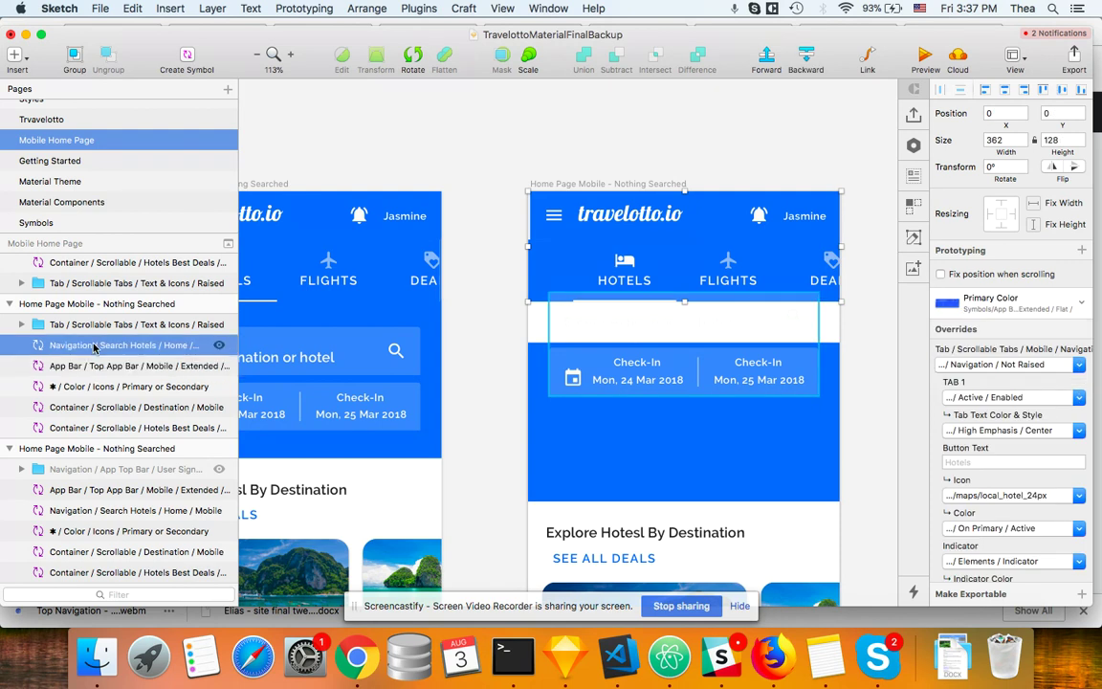
pyautogui.click(91, 325)
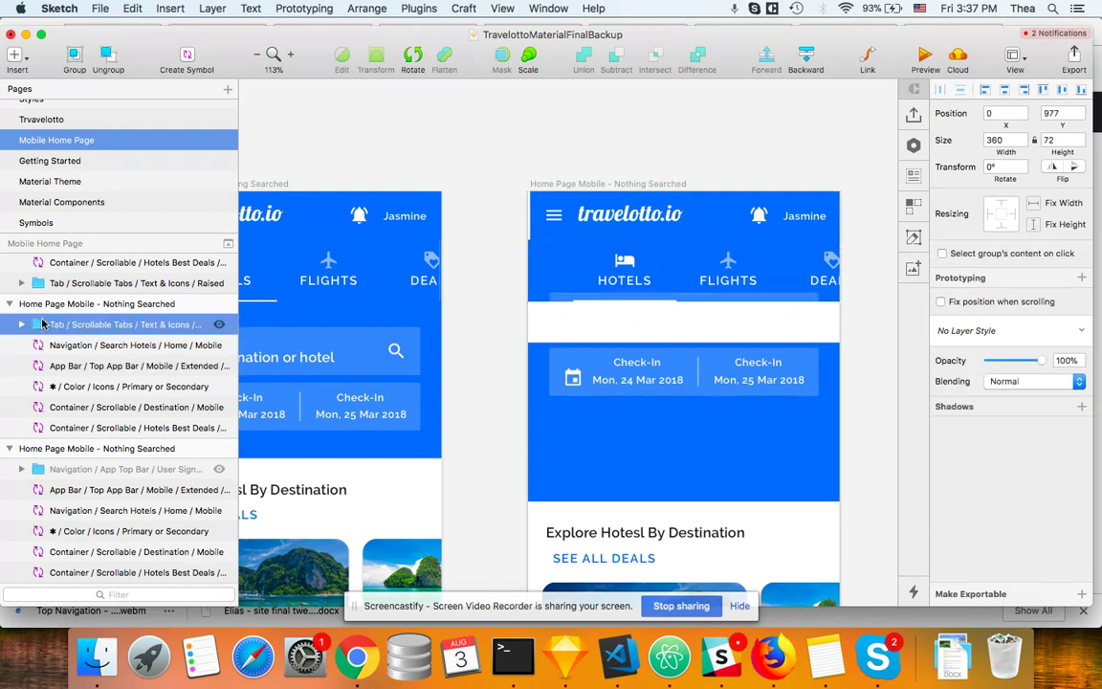
pyautogui.moveTo(34, 325); pyautogui.dragTo(34, 373)
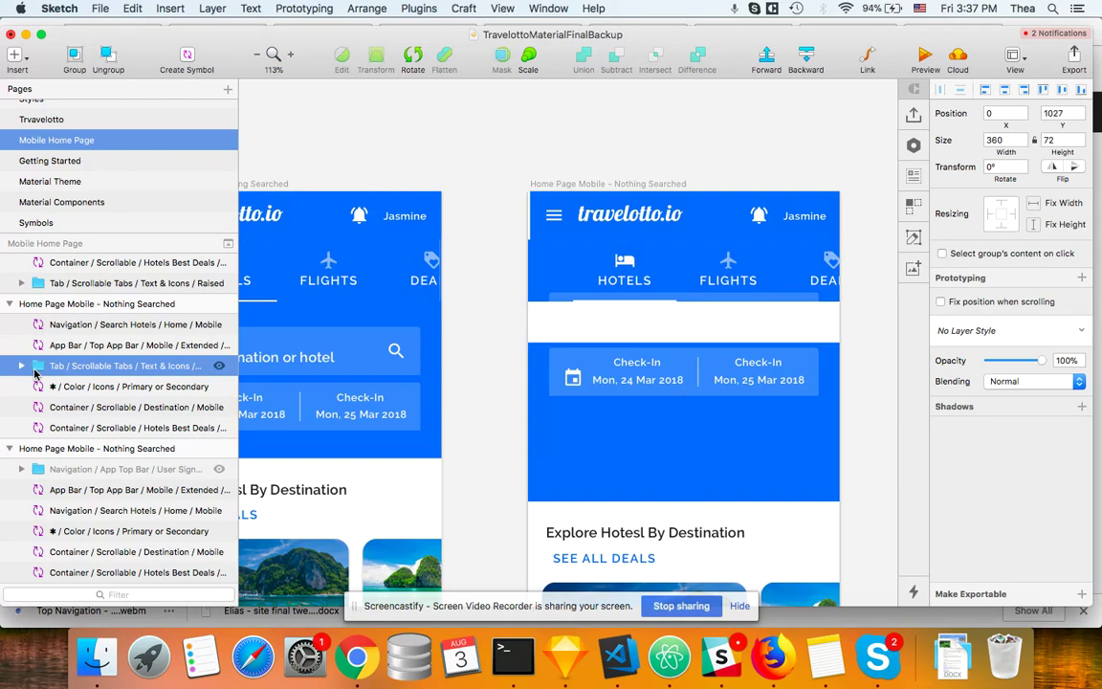
pyautogui.press('cmd+z')
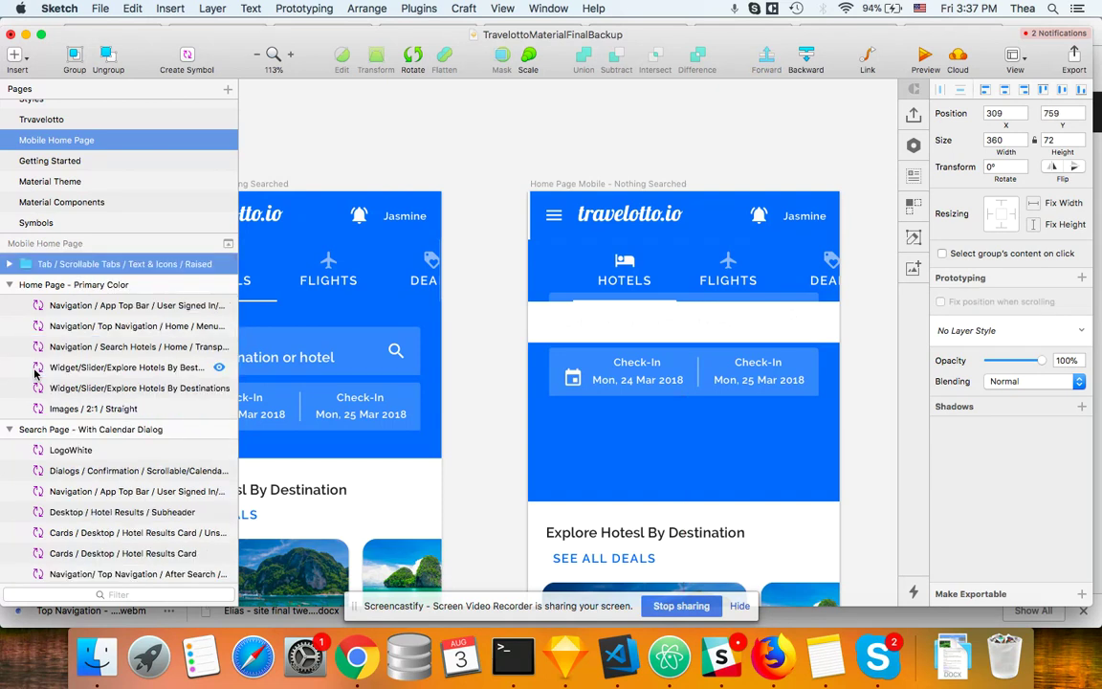
pyautogui.click(641, 109)
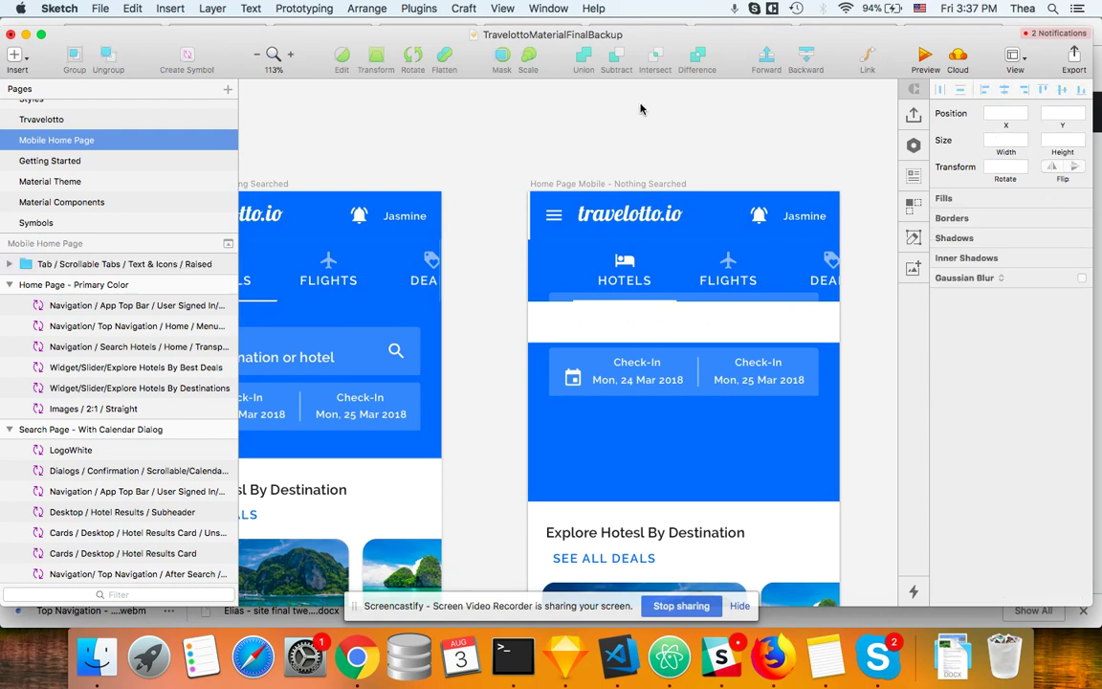
pyautogui.press('super+z')
pyautogui.press('super+z')
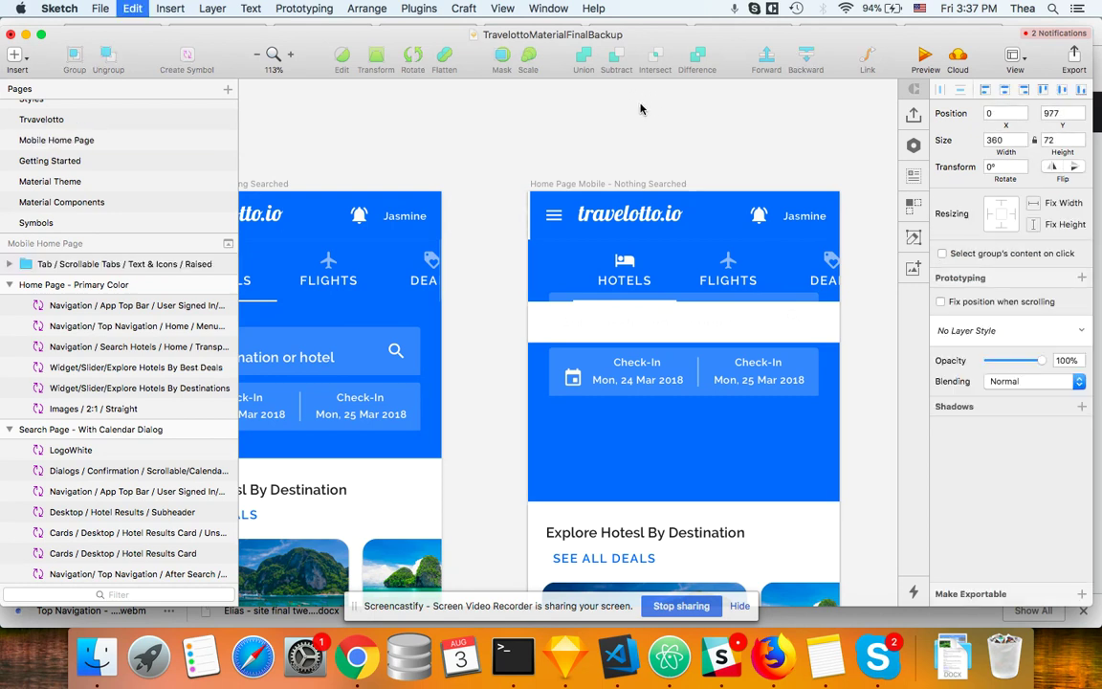
pyautogui.press('super+z')
pyautogui.press('super+z')
pyautogui.press('super+z')
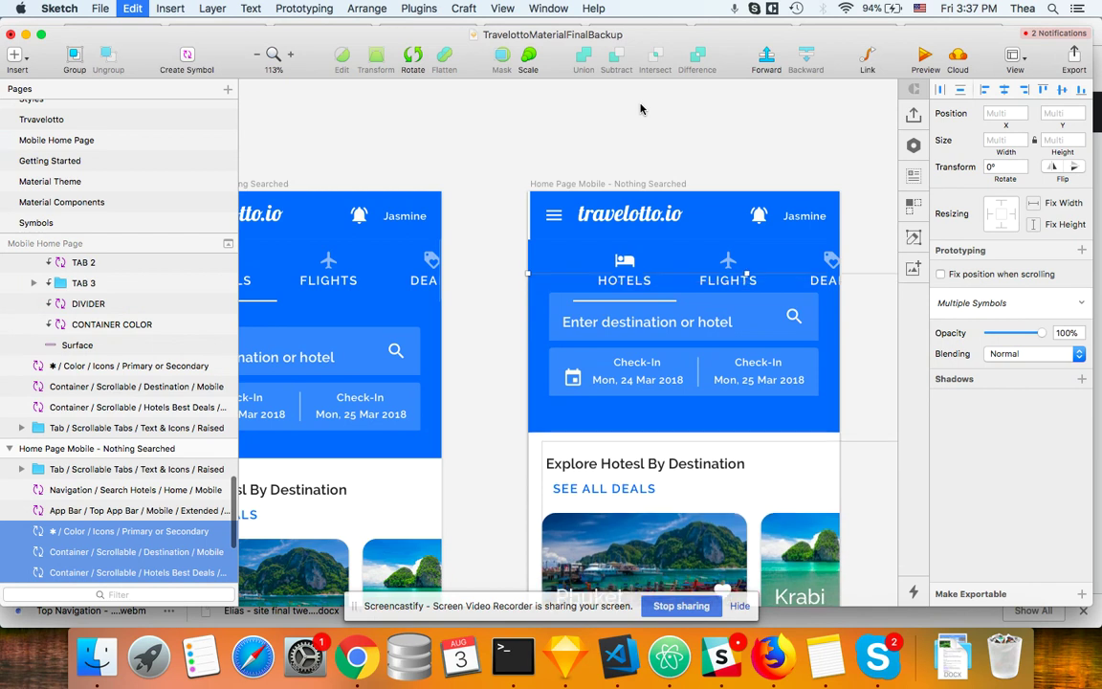
# Undo the header resize and swap, restoring the second artboard's plain logo bar.
pyautogui.press('super+z')
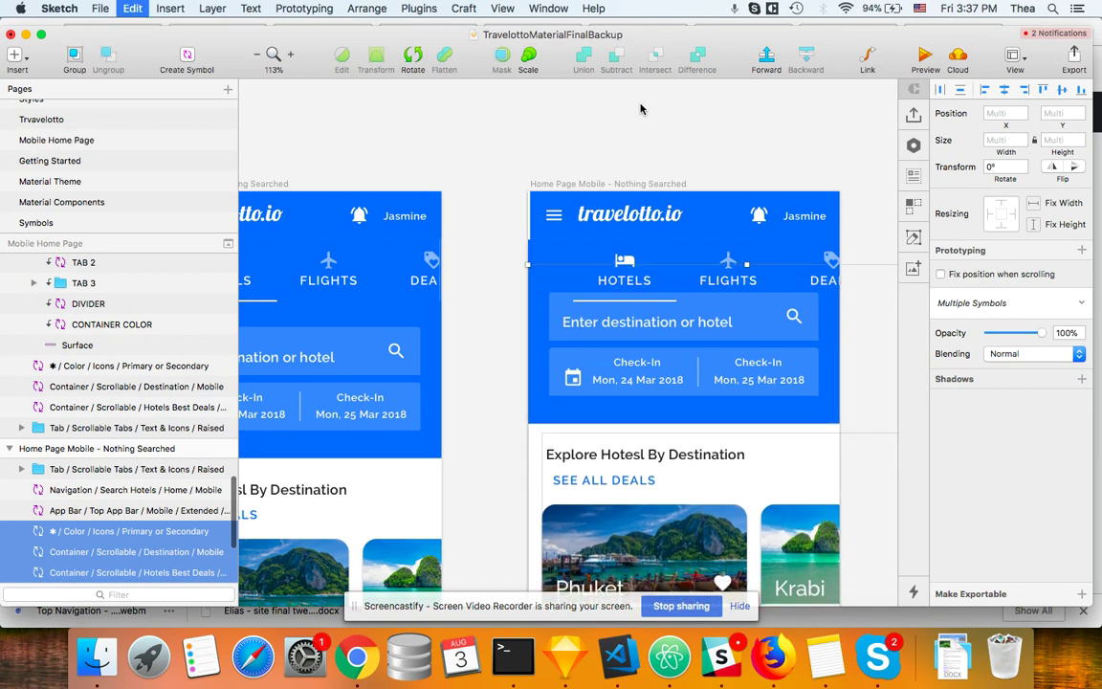
pyautogui.press('super+z')
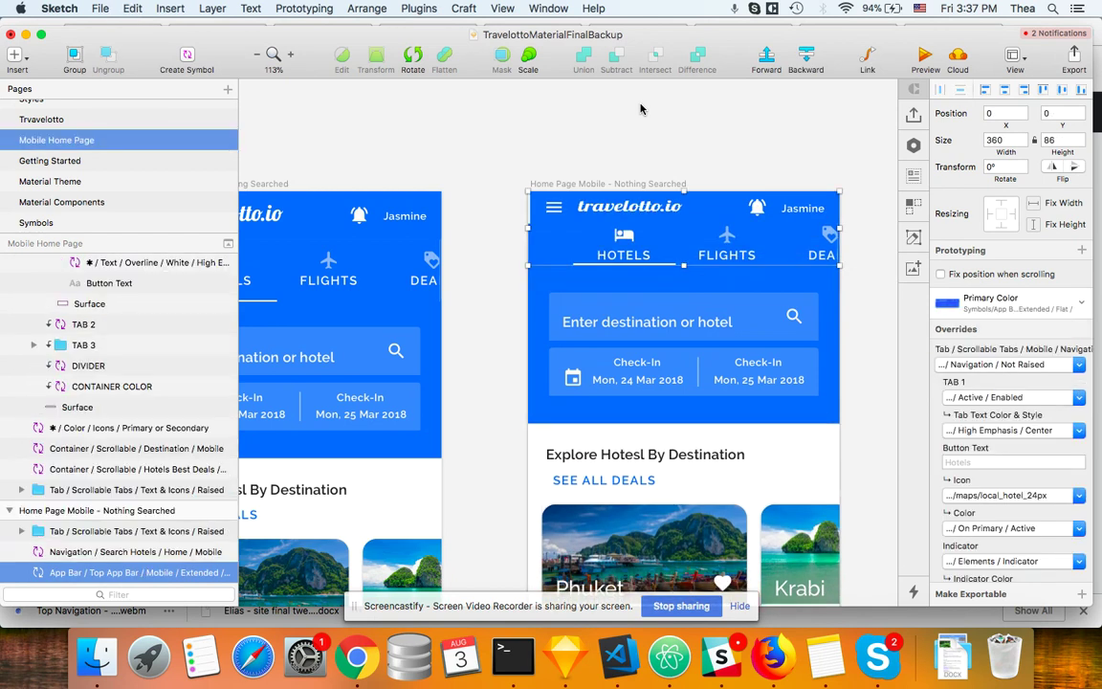
pyautogui.press('super+z')
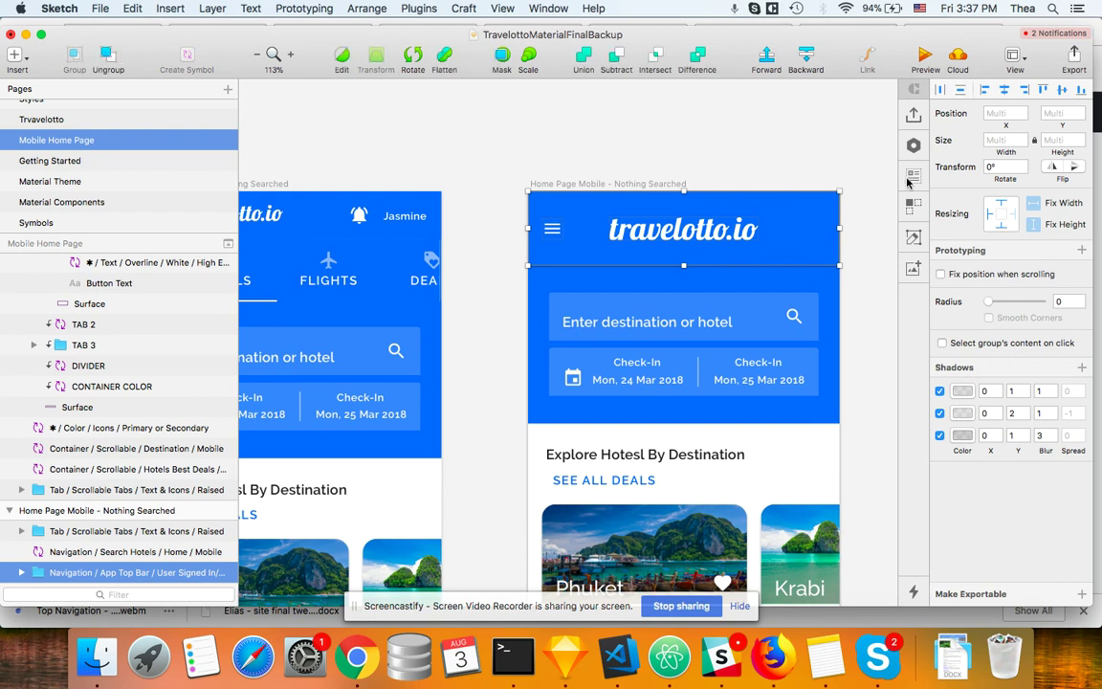
pyautogui.hscroll(-5, 556, 273)
# Select the first artboard's tabbed header and measure its spacing to nearby content.
pyautogui.click(457, 240)
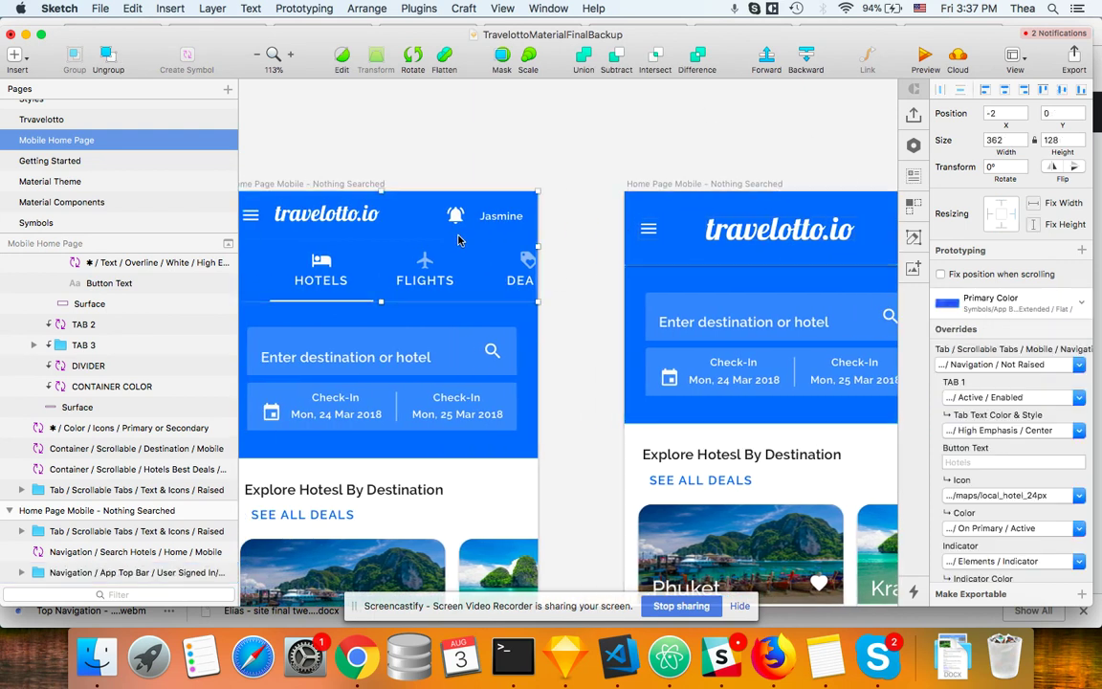
pyautogui.press('super+z')
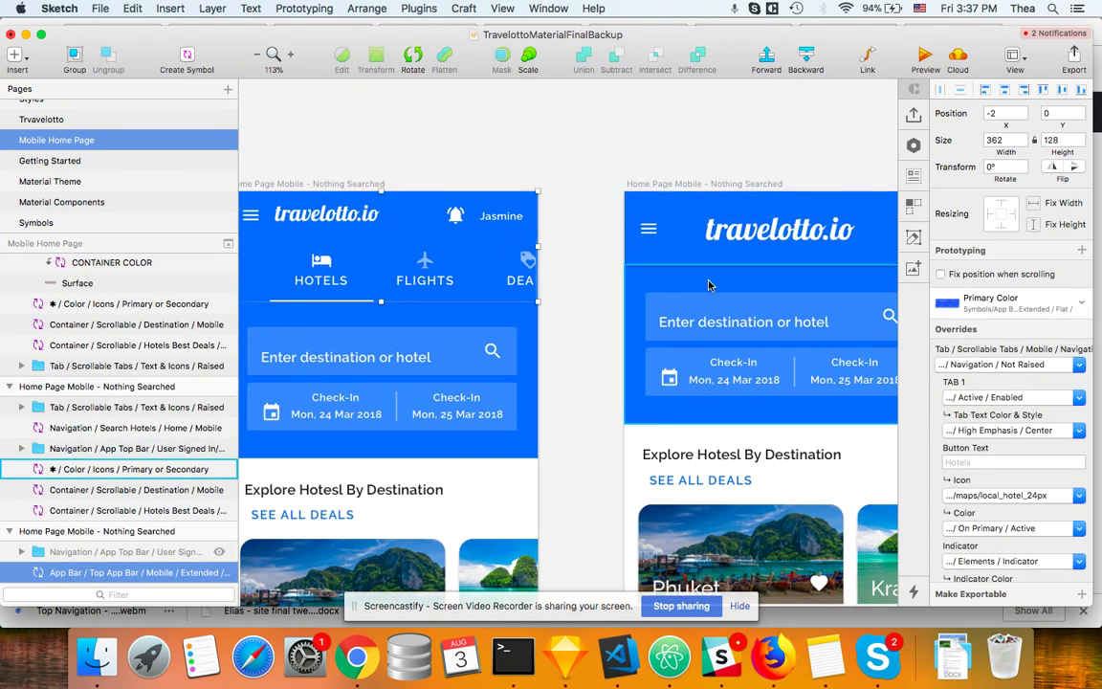
pyautogui.hscroll(-5, 455, 272)
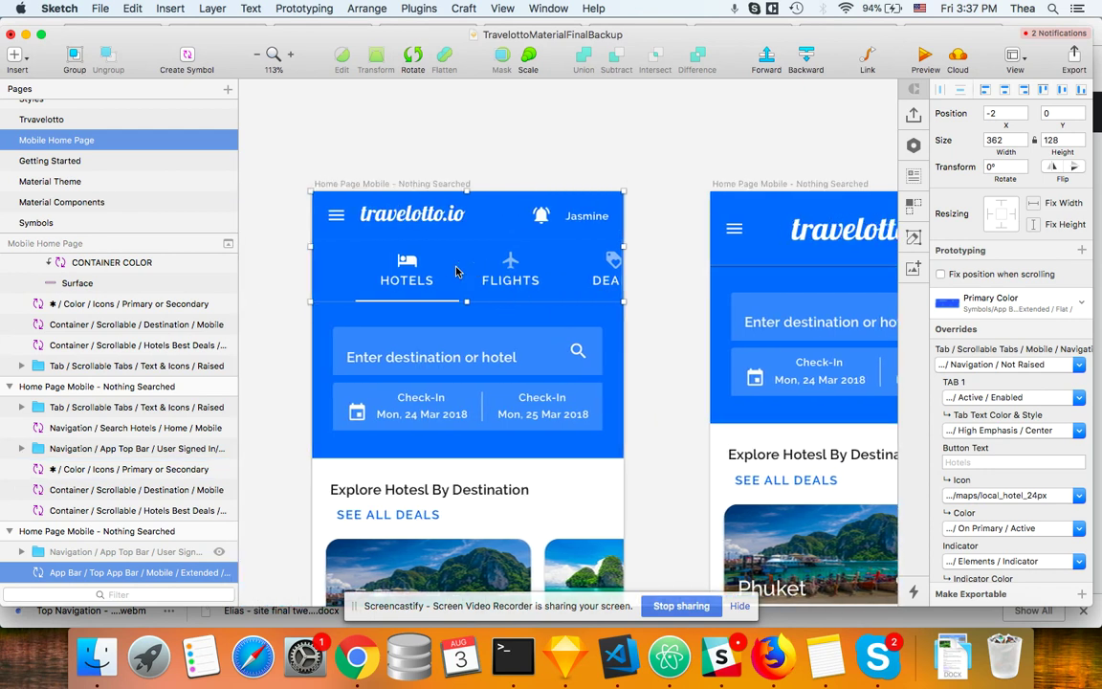
pyautogui.press('alt')
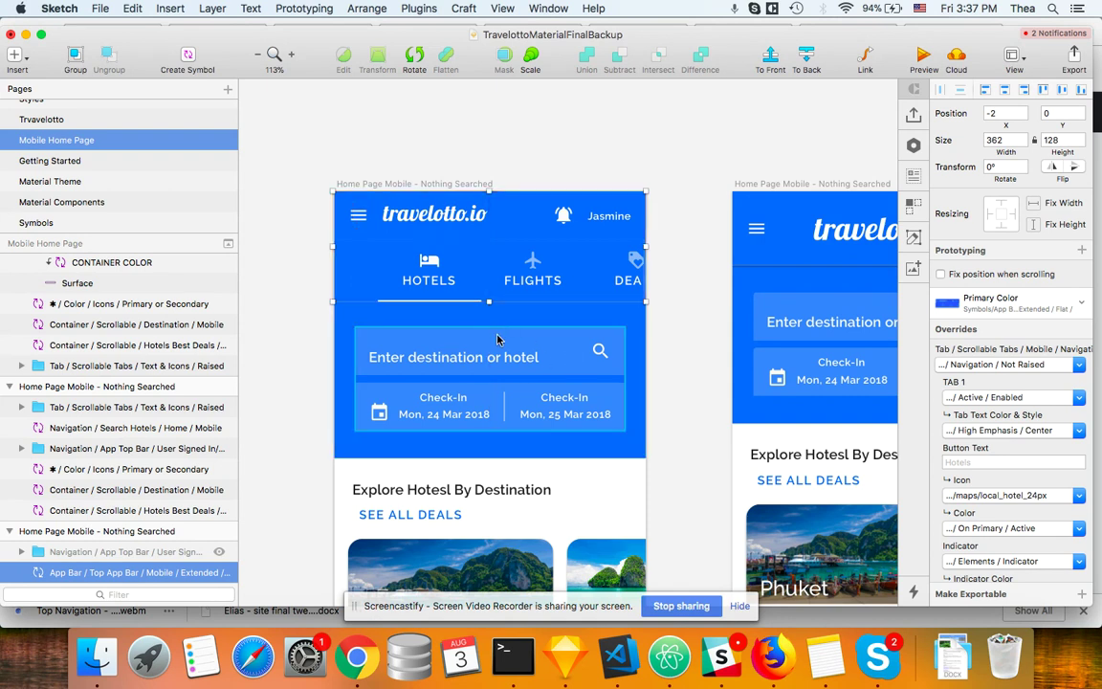
pyautogui.hscroll(10, 574, 297)
# Delete the plain logo header from the second Nothing Searched artboard.
pyautogui.click(582, 237)
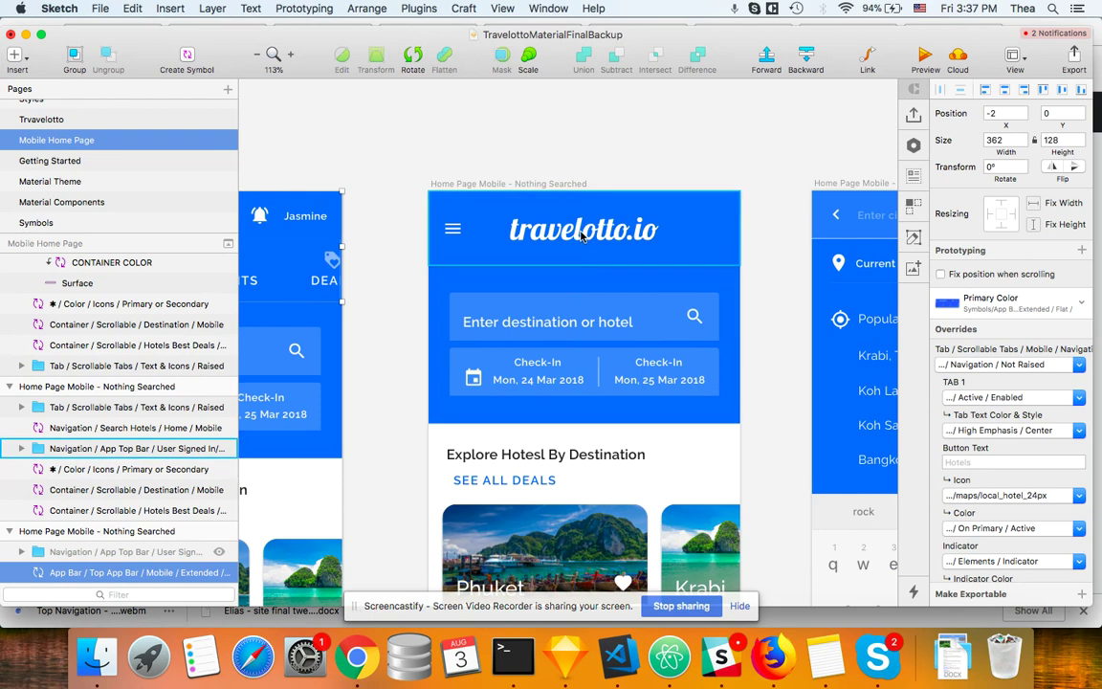
pyautogui.press('BackSpace')
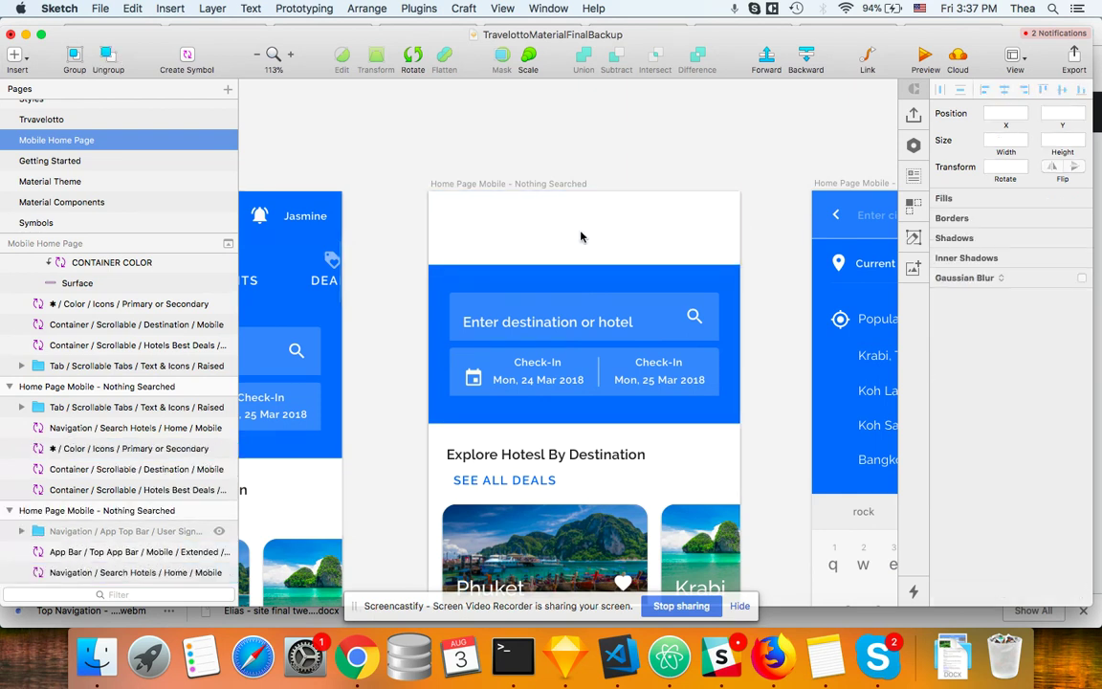
pyautogui.click(565, 288)
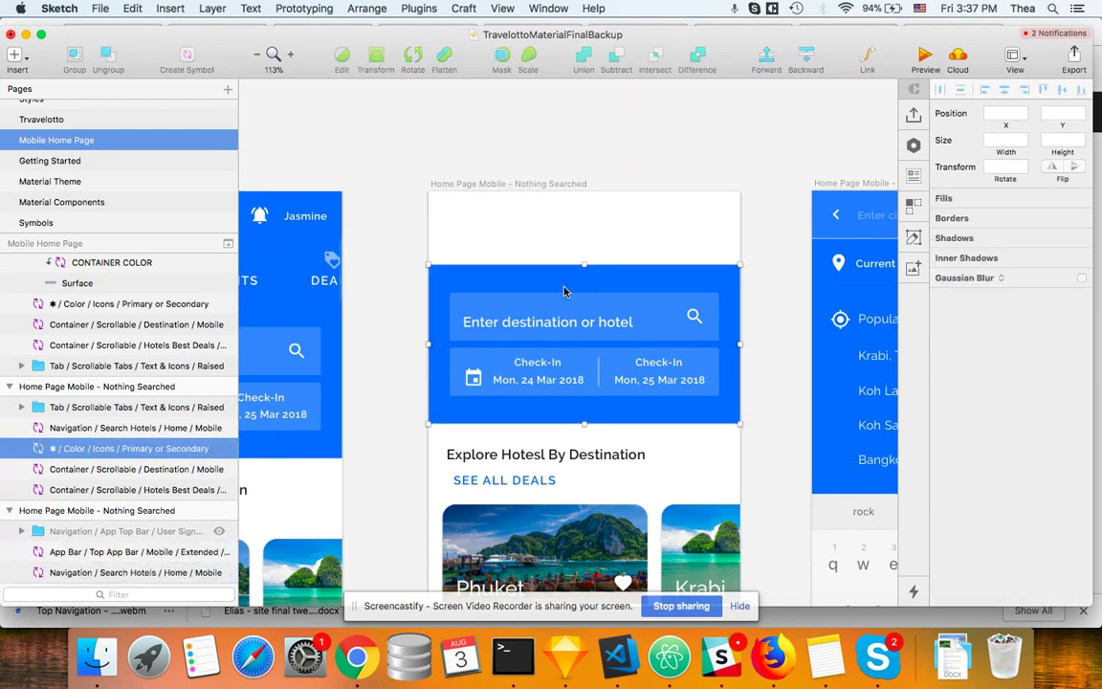
# Move the Hotels/Flights tabs layer below Hotels Best Deals, placing it 360×72 at y 977.
pyautogui.click(156, 407)
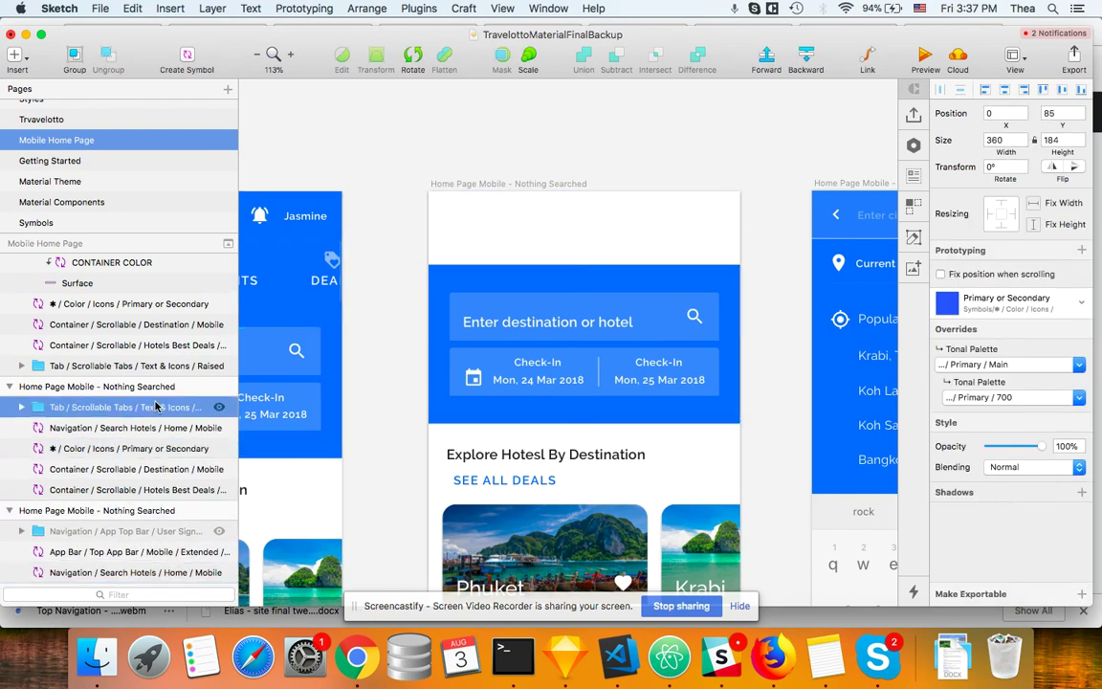
pyautogui.click(219, 408)
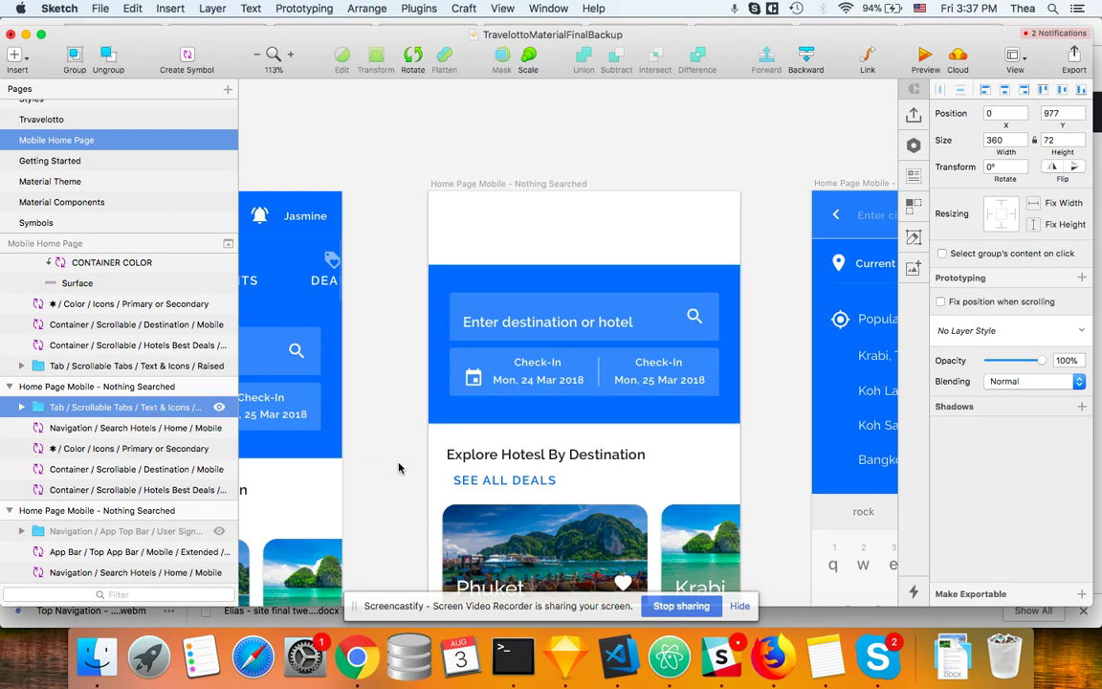
pyautogui.click(219, 408)
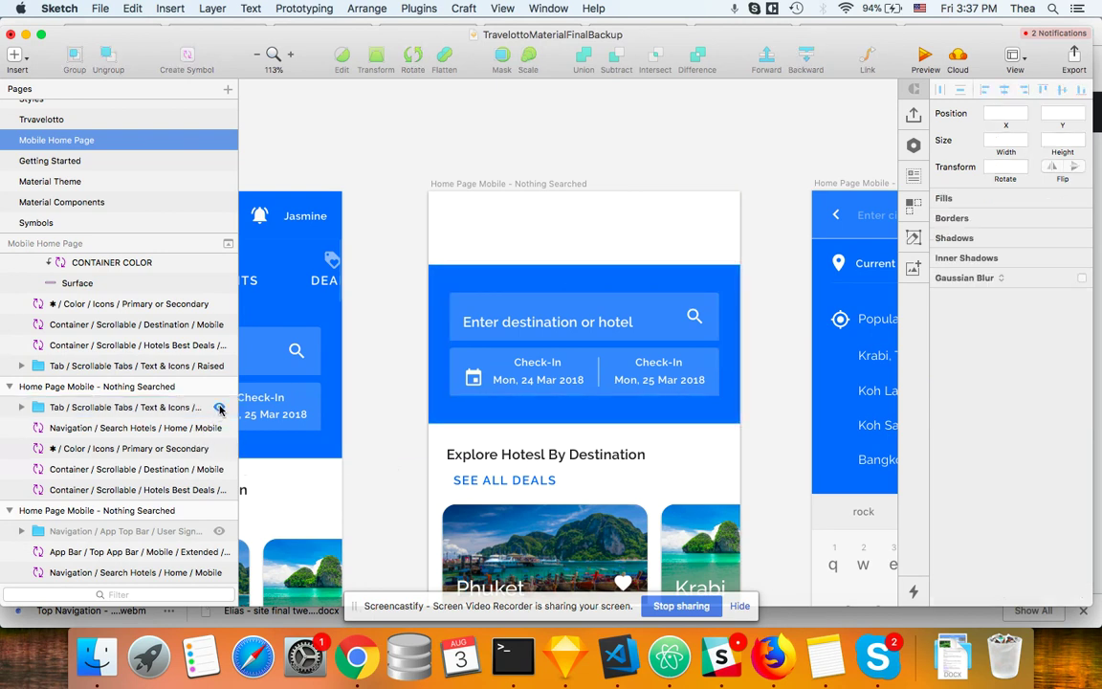
pyautogui.scroll(-5, 586, 415)
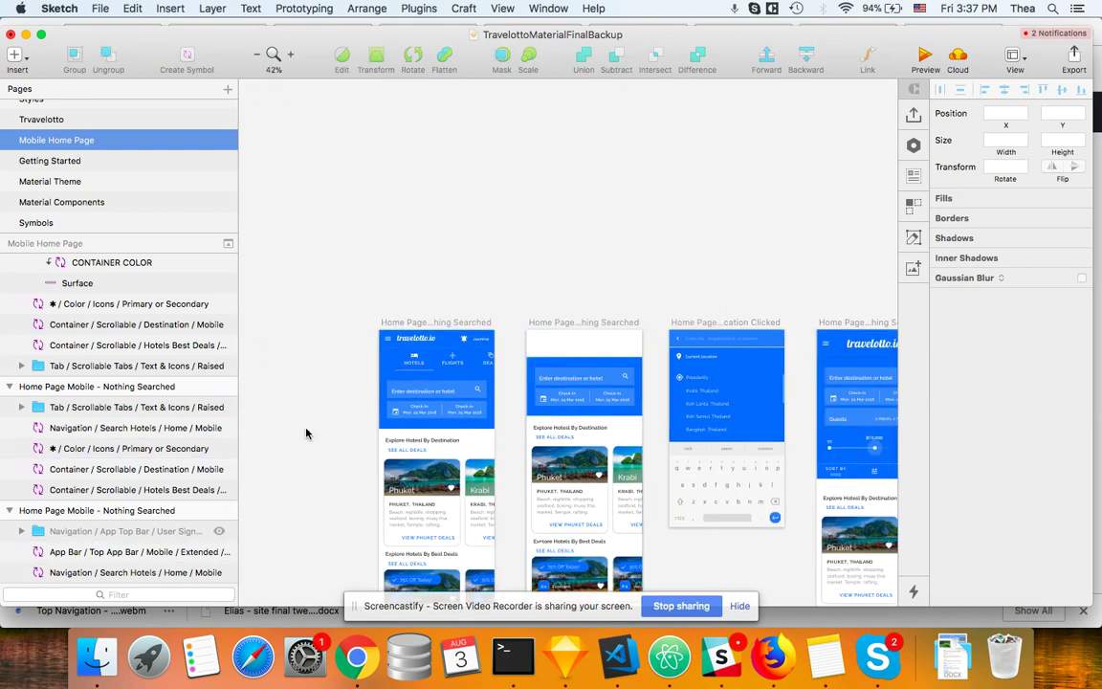
pyautogui.scroll(-5, 579, 414)
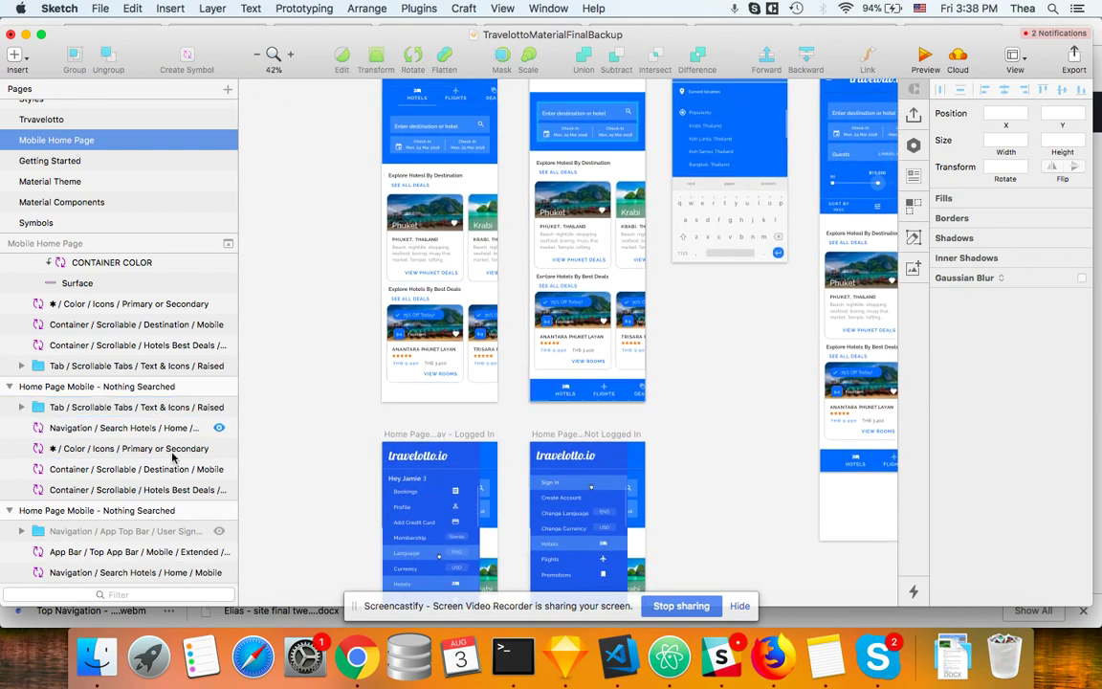
pyautogui.moveTo(36, 409); pyautogui.dragTo(26, 497)
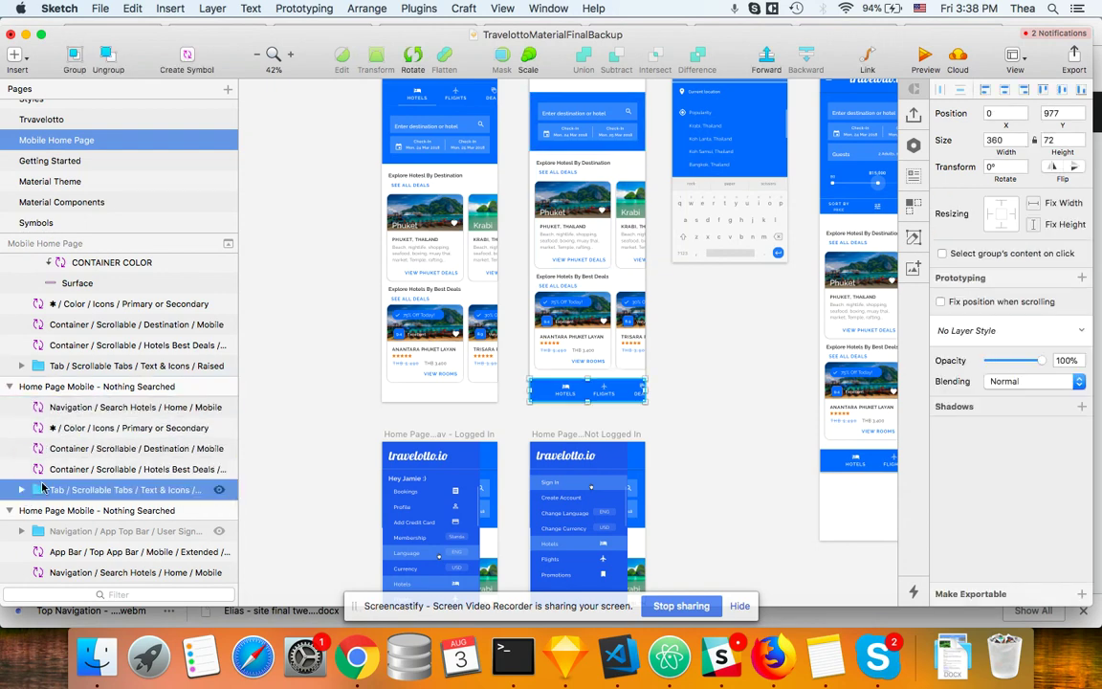
pyautogui.scroll(5, 654, 405)
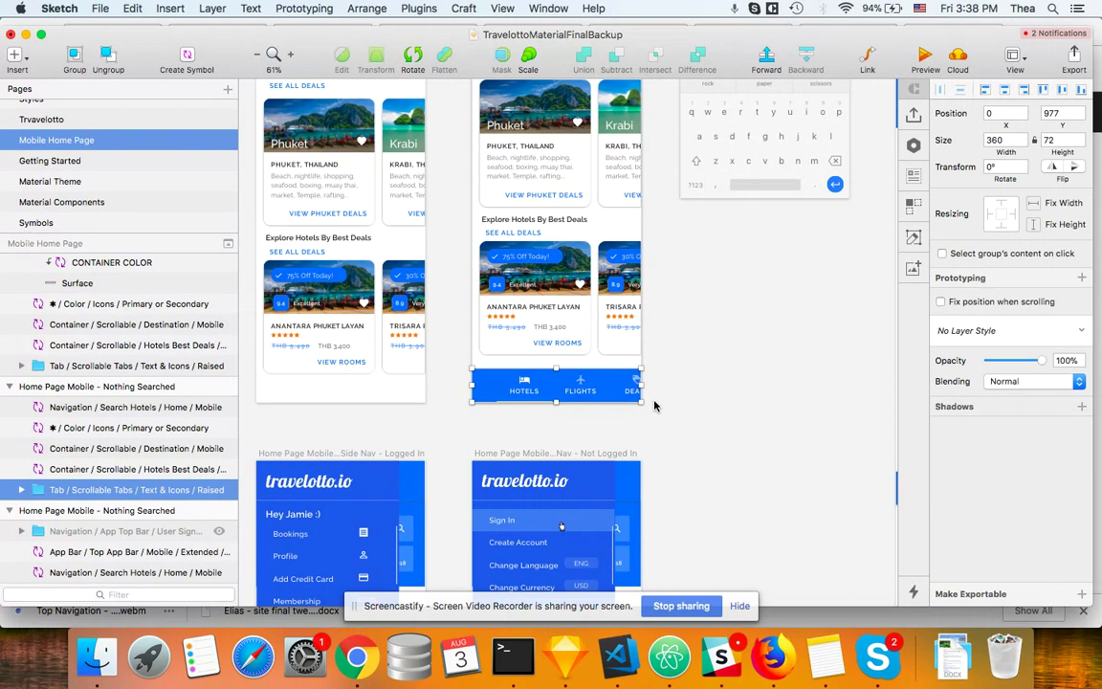
pyautogui.scroll(10, 654, 406)
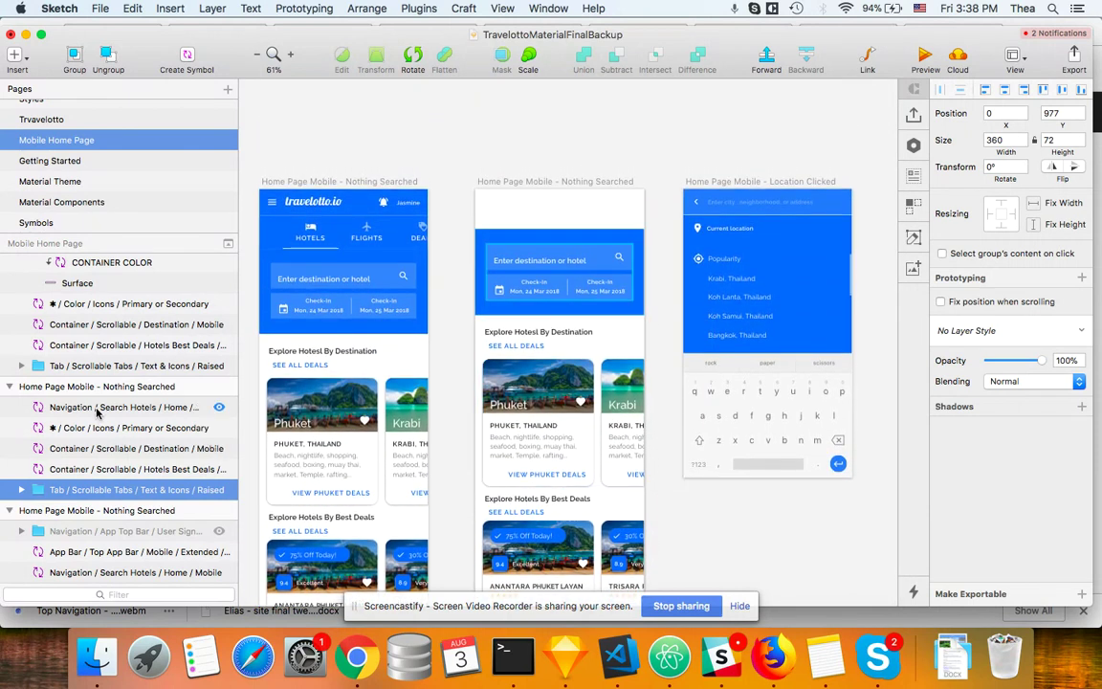
# Nudge the search navigation, colour backdrop and both deal sections down with Shift+Down twice.
pyautogui.click(97, 410)
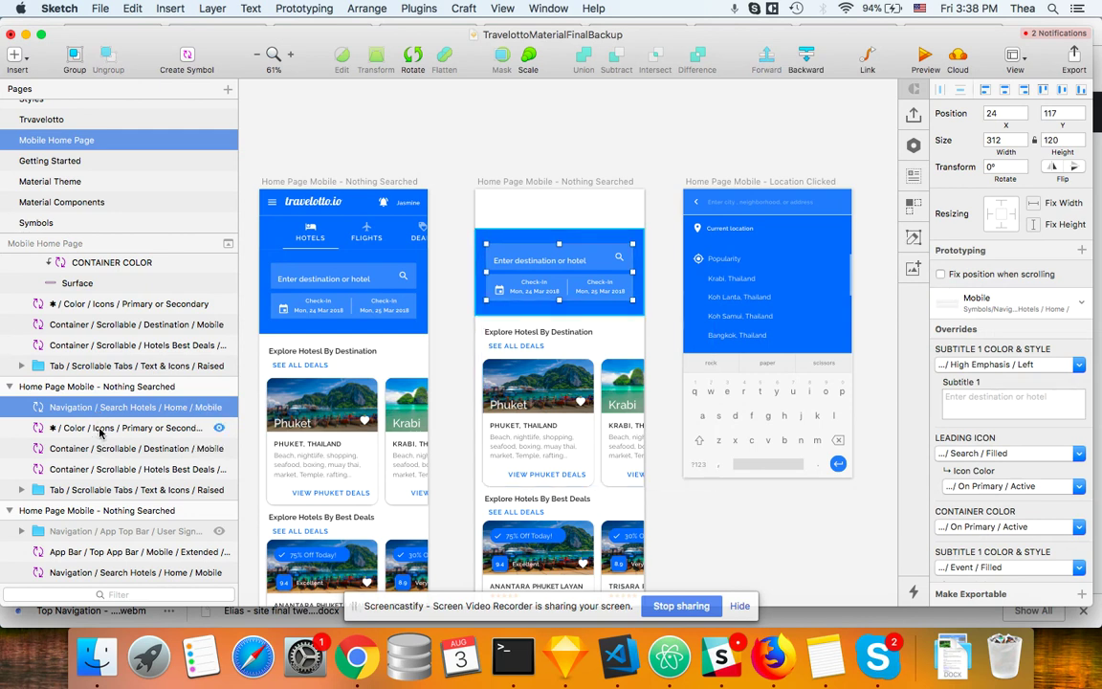
pyautogui.keyDown('shift'); pyautogui.click(99, 427); pyautogui.keyUp('shift')
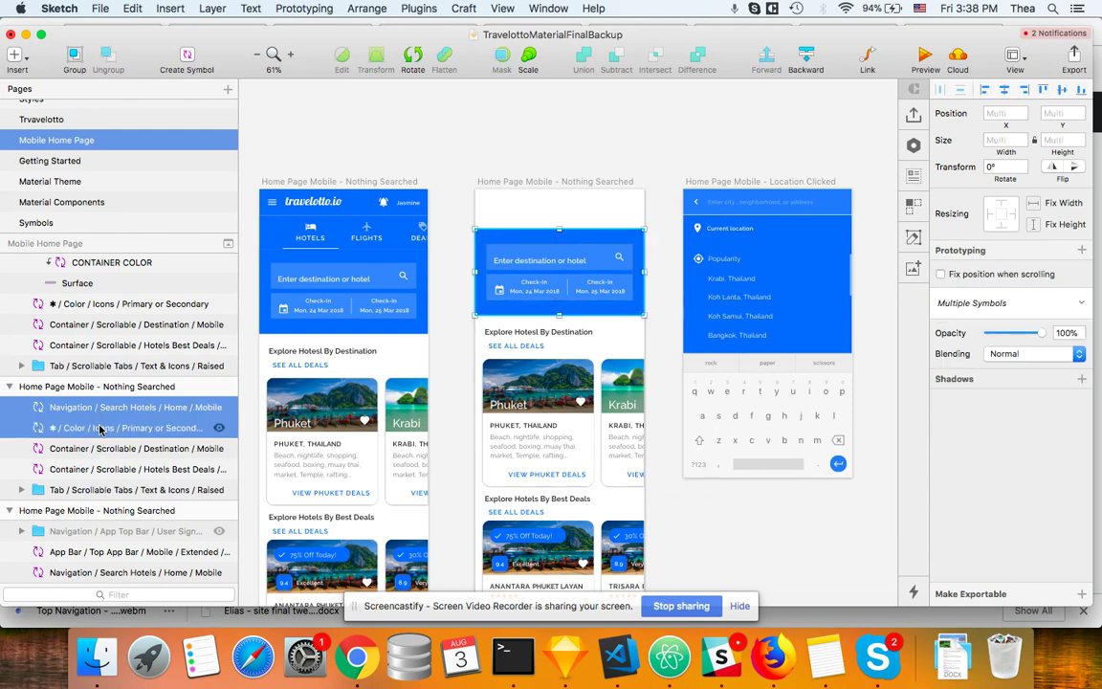
pyautogui.keyDown('shift'); pyautogui.click(100, 448); pyautogui.keyUp('shift')
pyautogui.keyDown('shift'); pyautogui.click(98, 470); pyautogui.keyUp('shift')
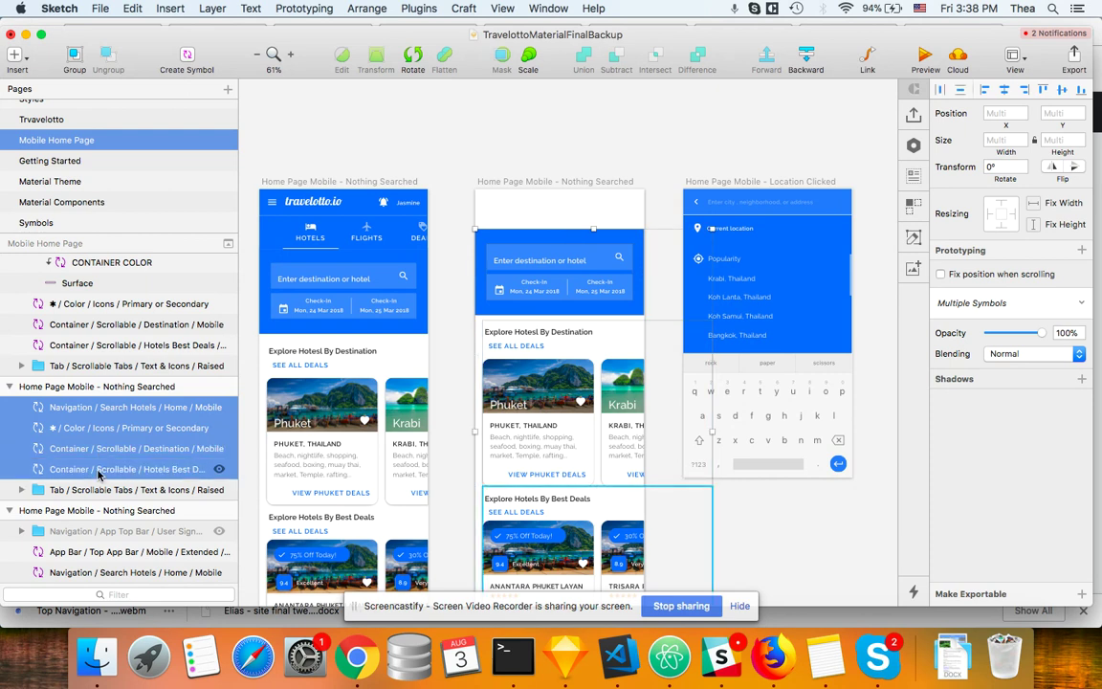
pyautogui.hotkey('shift', 'Down')
pyautogui.hotkey('shift', 'Down')
pyautogui.hotkey('shift', 'Down')
pyautogui.hotkey('shift', 'Down')
pyautogui.hotkey('shift', 'Down')
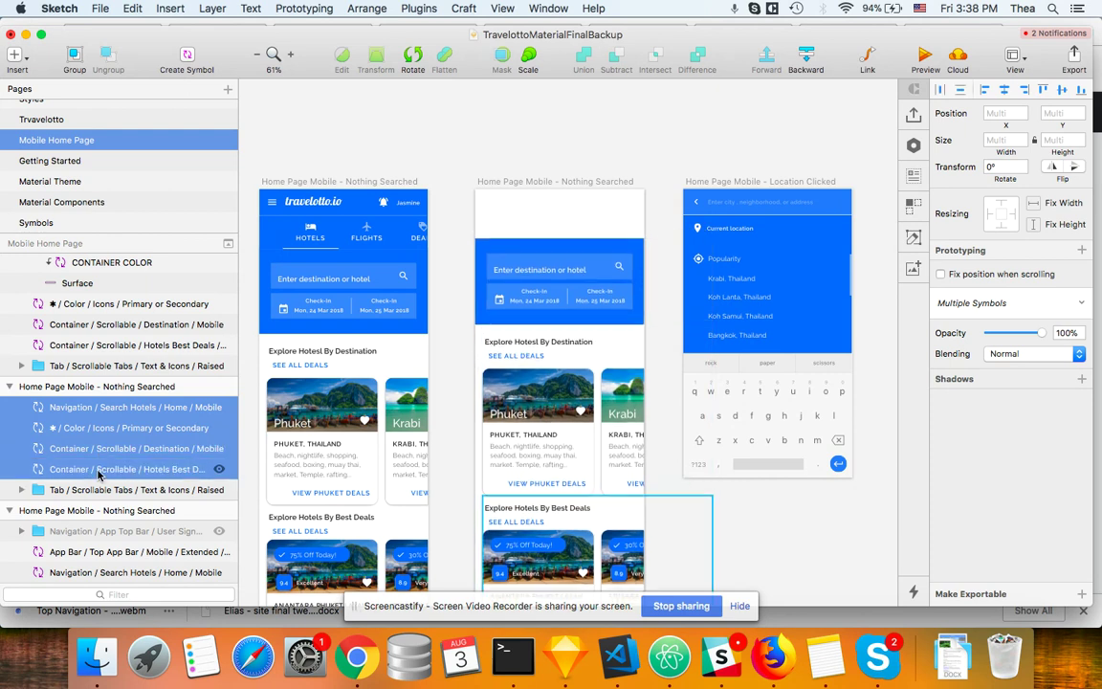
pyautogui.hotkey('shift', 'Down')
pyautogui.hotkey('shift', 'Down')
pyautogui.hotkey('shift', 'Down')
pyautogui.hotkey('shift', 'Down')
pyautogui.hotkey('shift', 'Down')
pyautogui.hotkey('shift', 'Down')
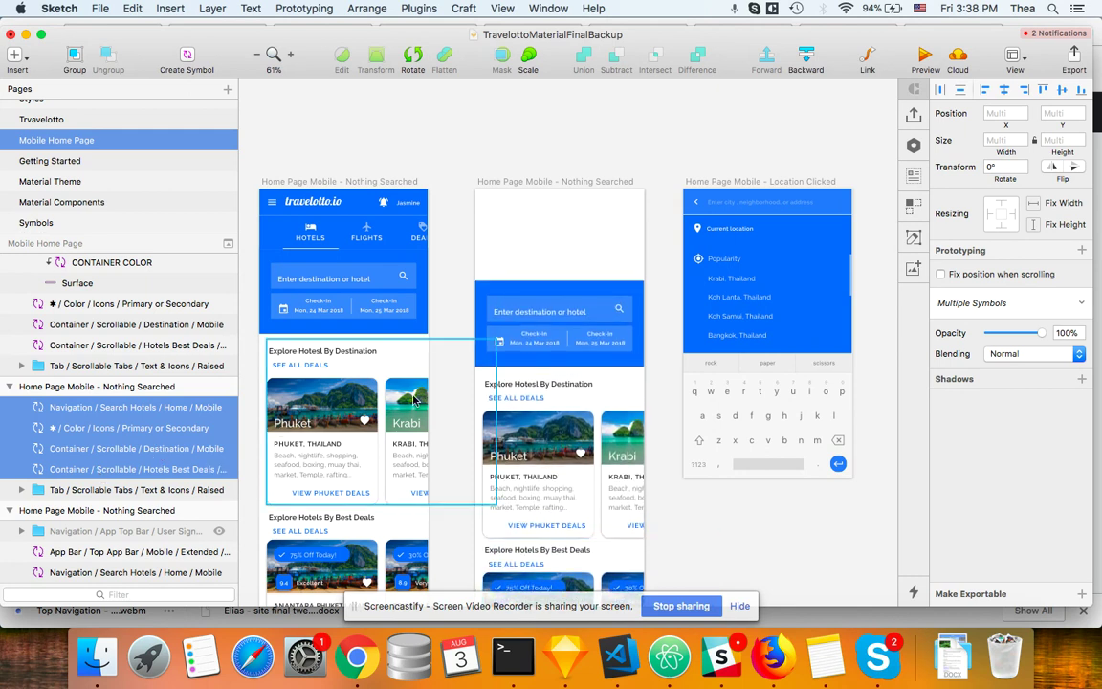
# Check the blue backdrop's spacing, now at y 195, then select the middle artboard.
pyautogui.click(546, 279)
pyautogui.click(542, 288)
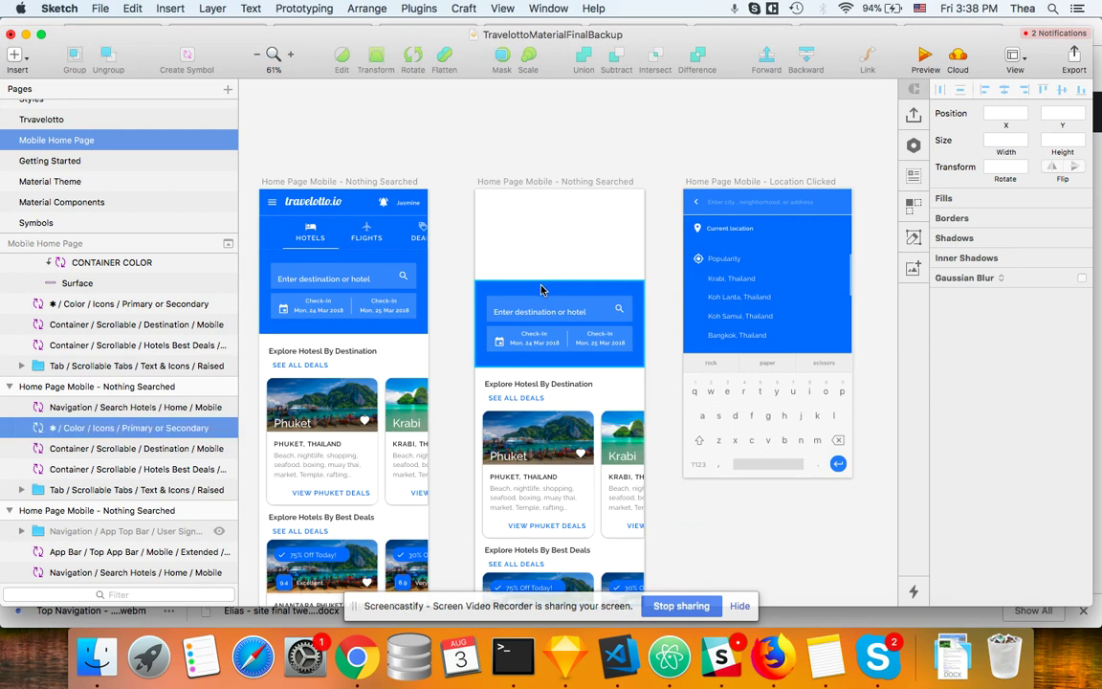
pyautogui.press('alt')
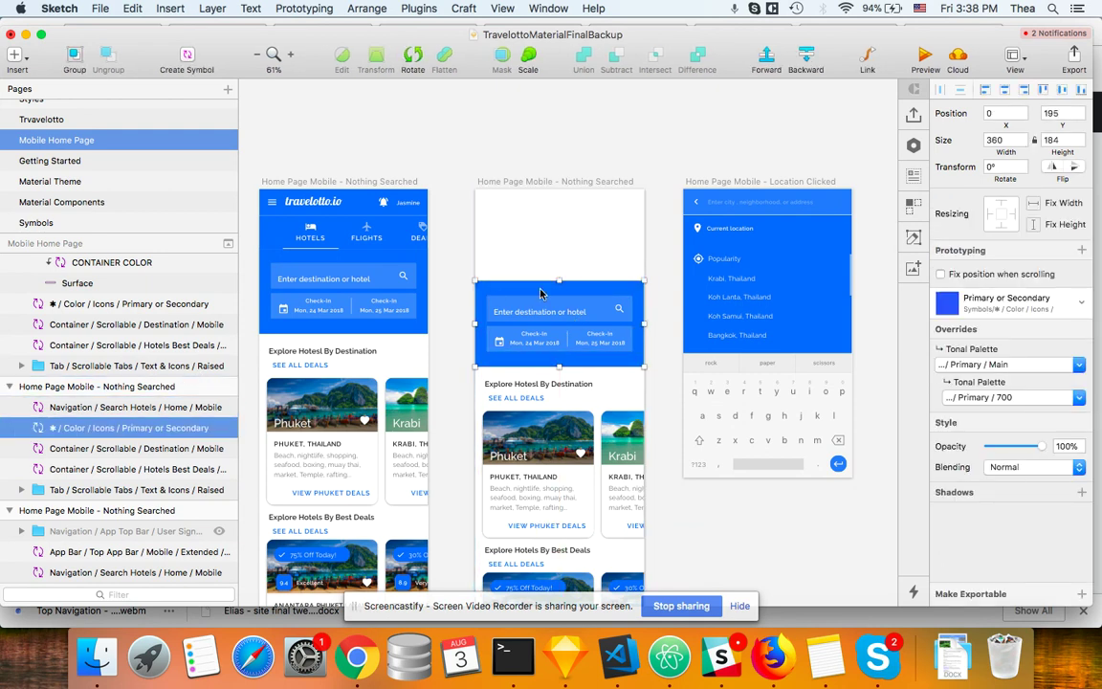
pyautogui.click(553, 182)
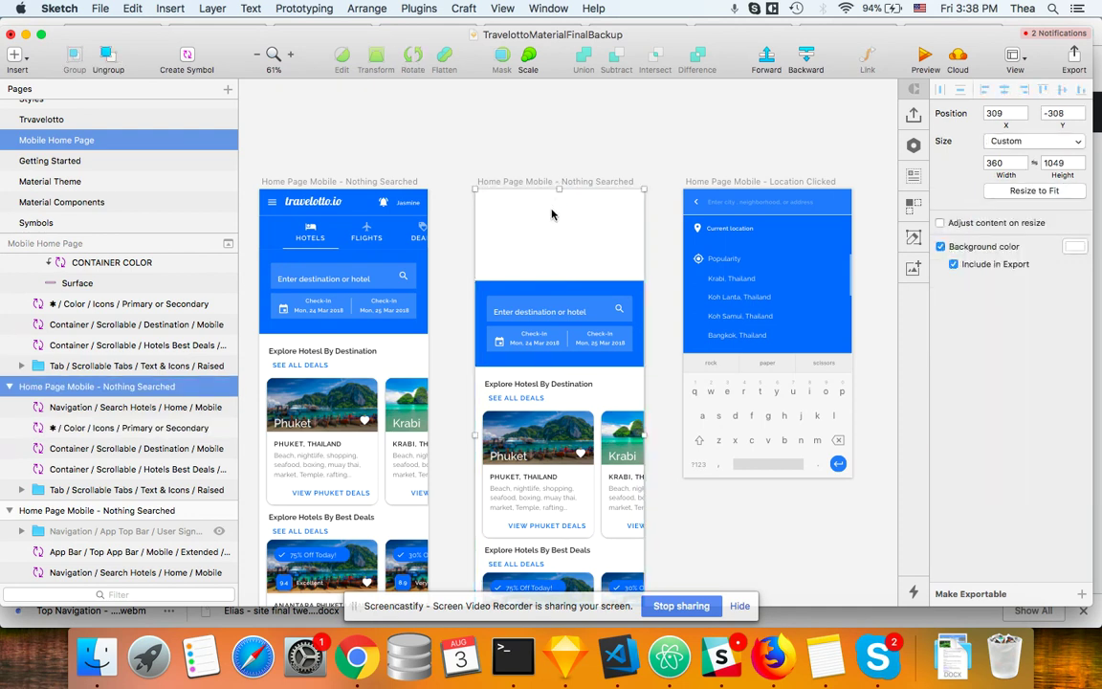
# Insert the Mobile/Extended/Flat/Primary Color top app bar symbol onto the middle artboard's top.
pyautogui.rightClick(551, 214)
pyautogui.click(156, 11)
pyautogui.click(168, 9)
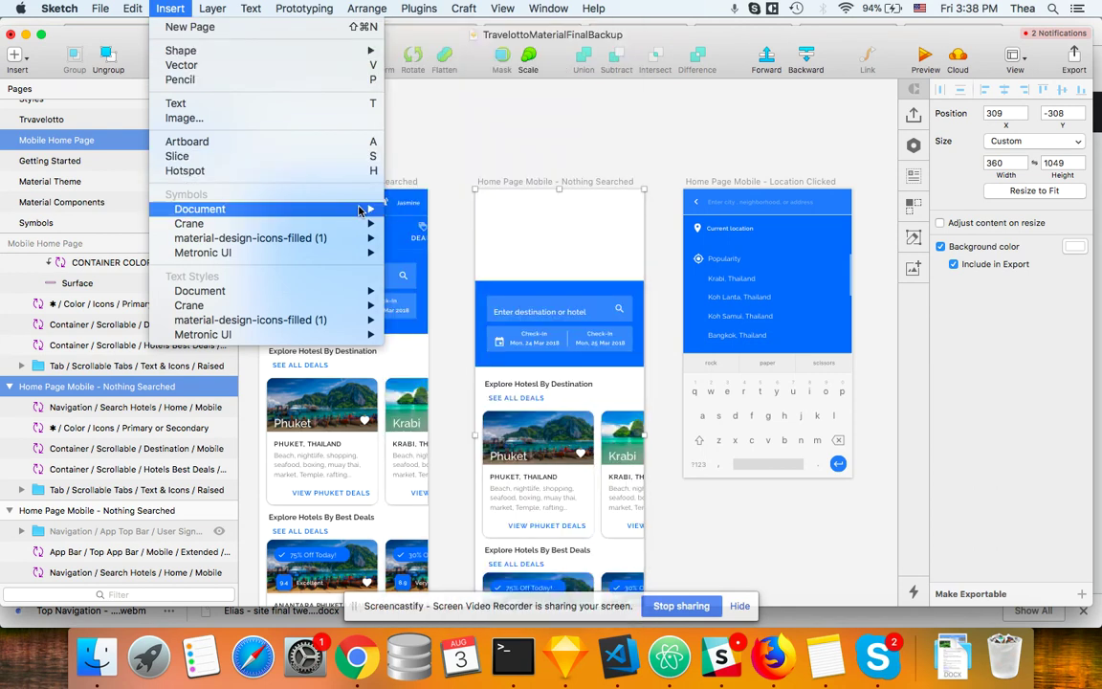
pyautogui.moveTo(360, 209)
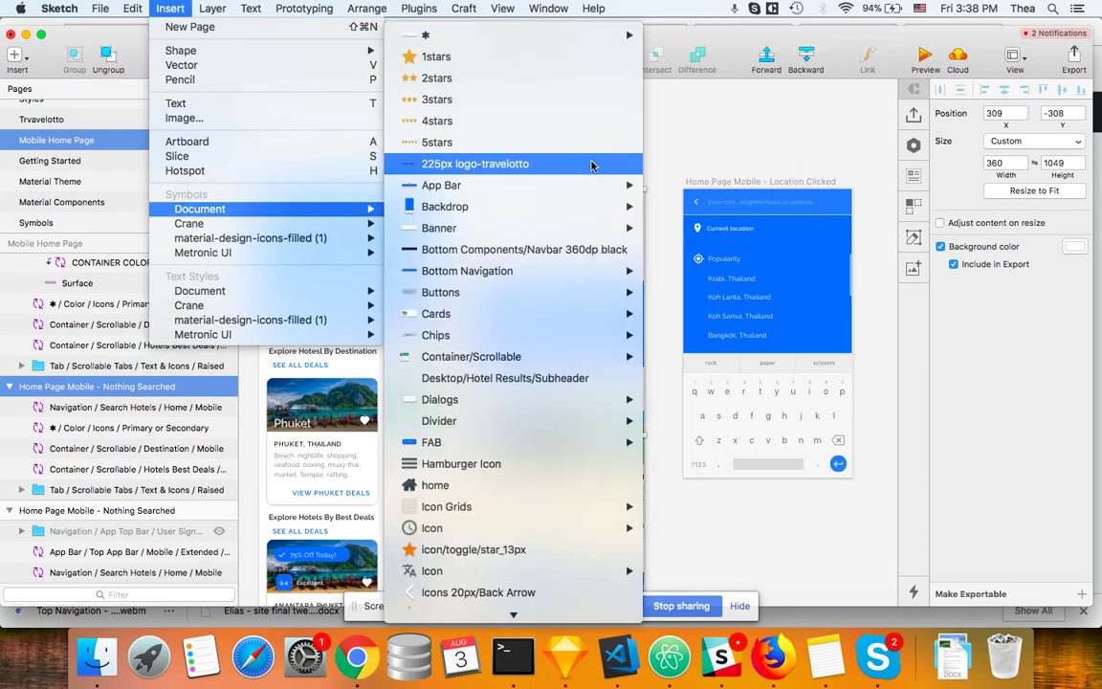
pyautogui.moveTo(574, 186)
pyautogui.moveTo(730, 229)
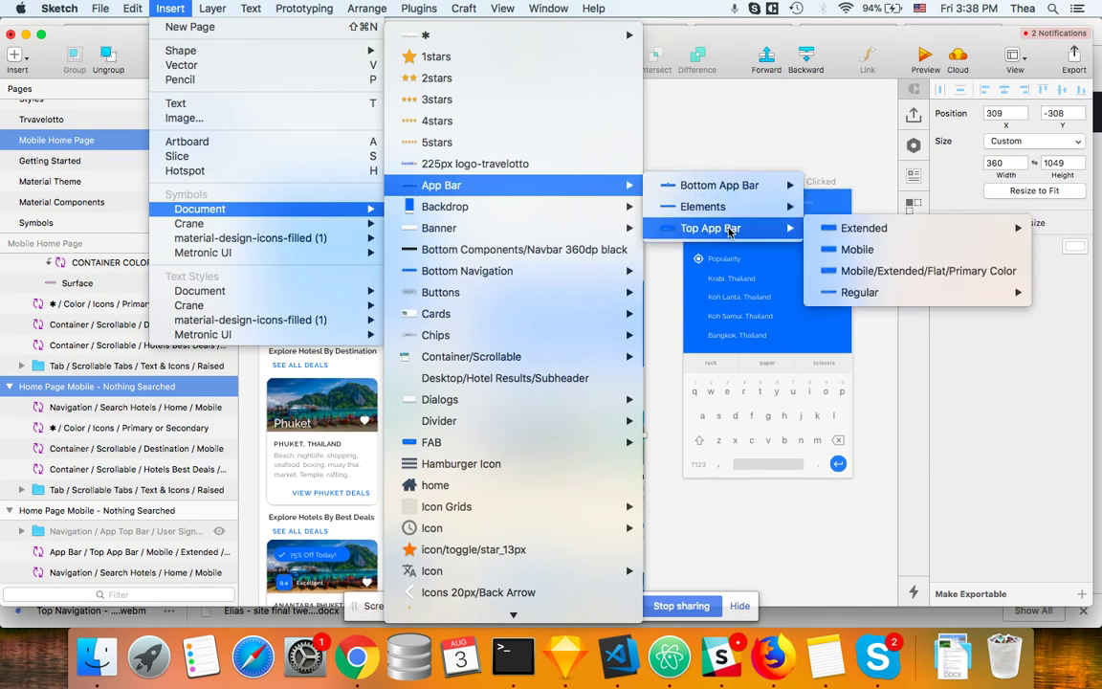
pyautogui.moveTo(839, 237)
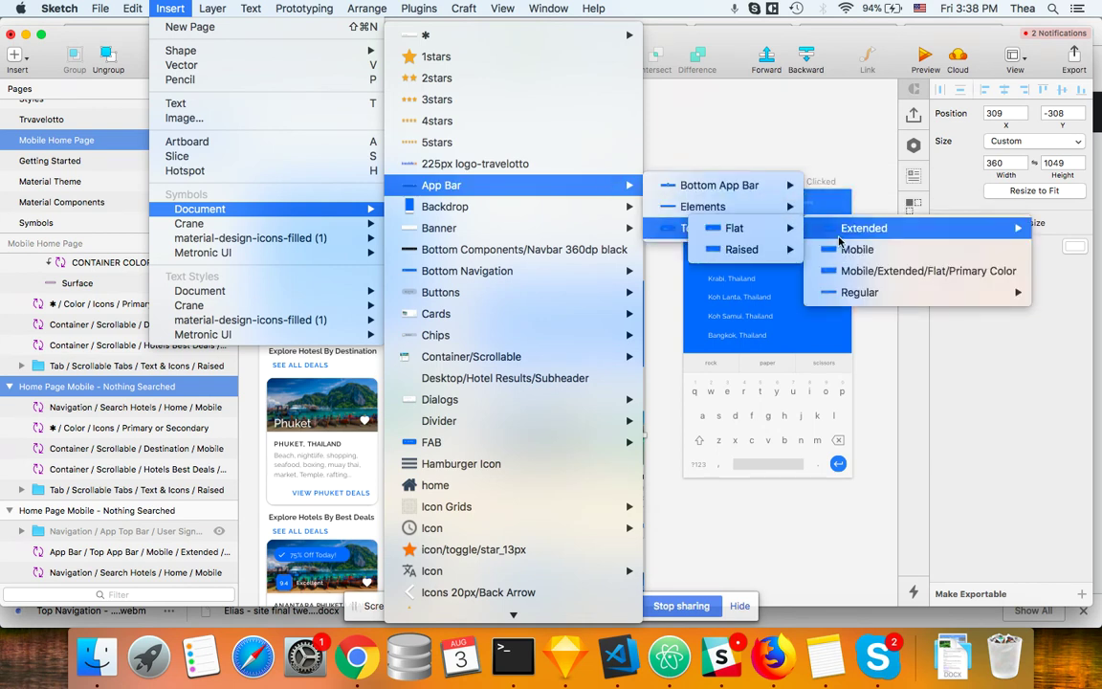
pyautogui.click(857, 274)
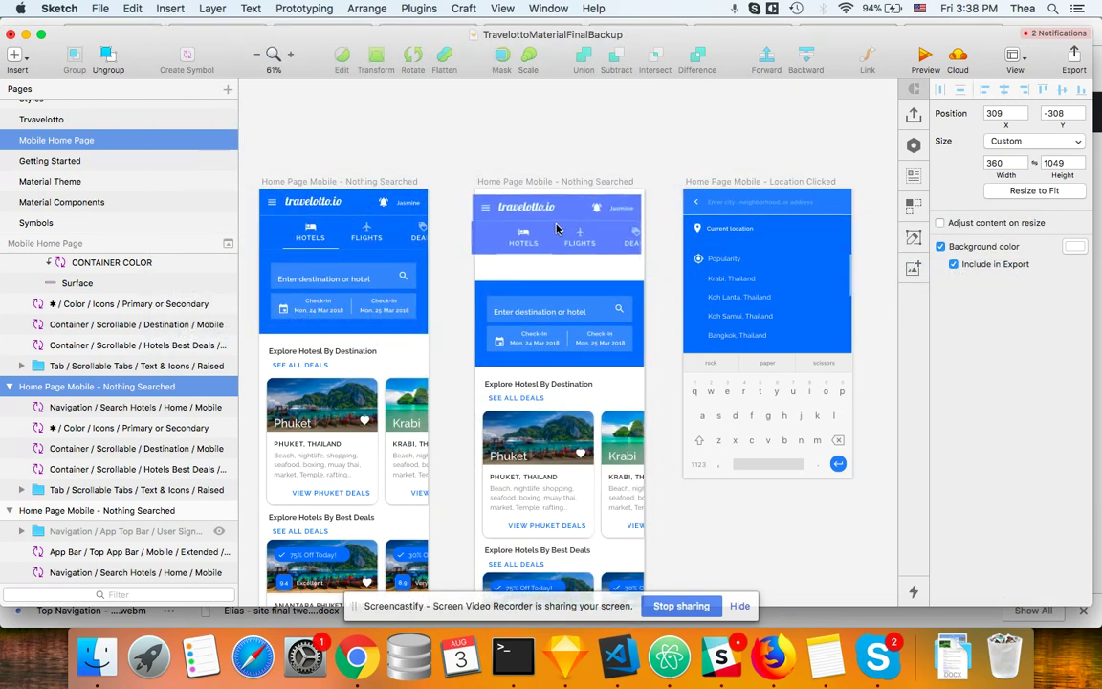
pyautogui.click(559, 224)
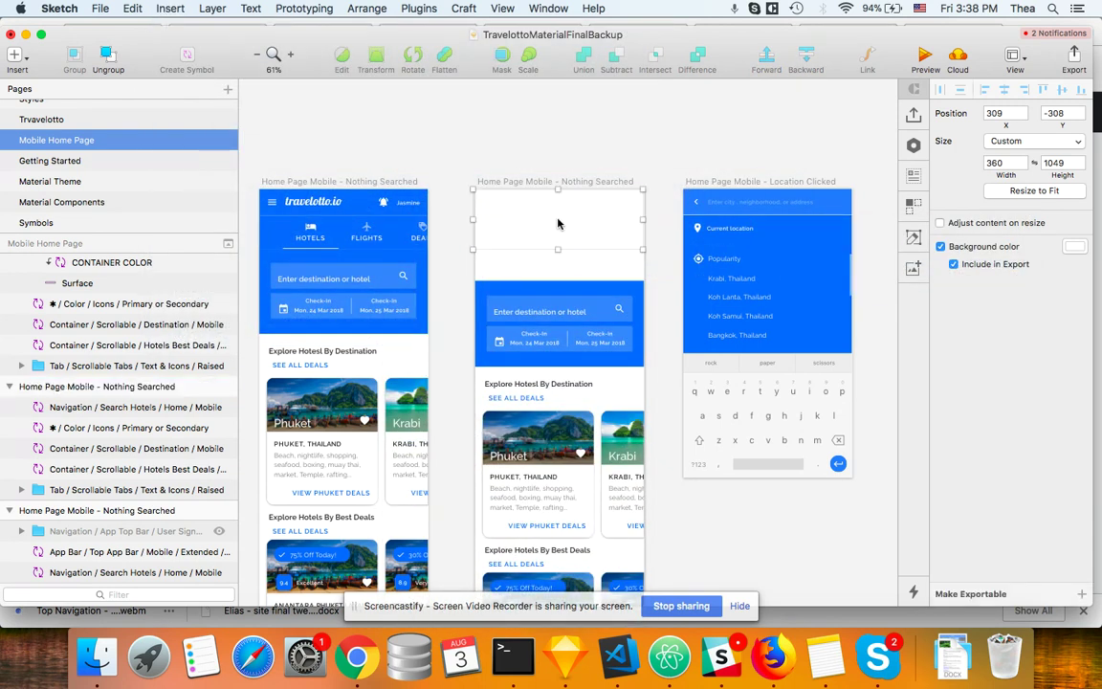
# Set the app bar's X and Y position to 0.
pyautogui.click(1028, 118)
pyautogui.click(1006, 113)
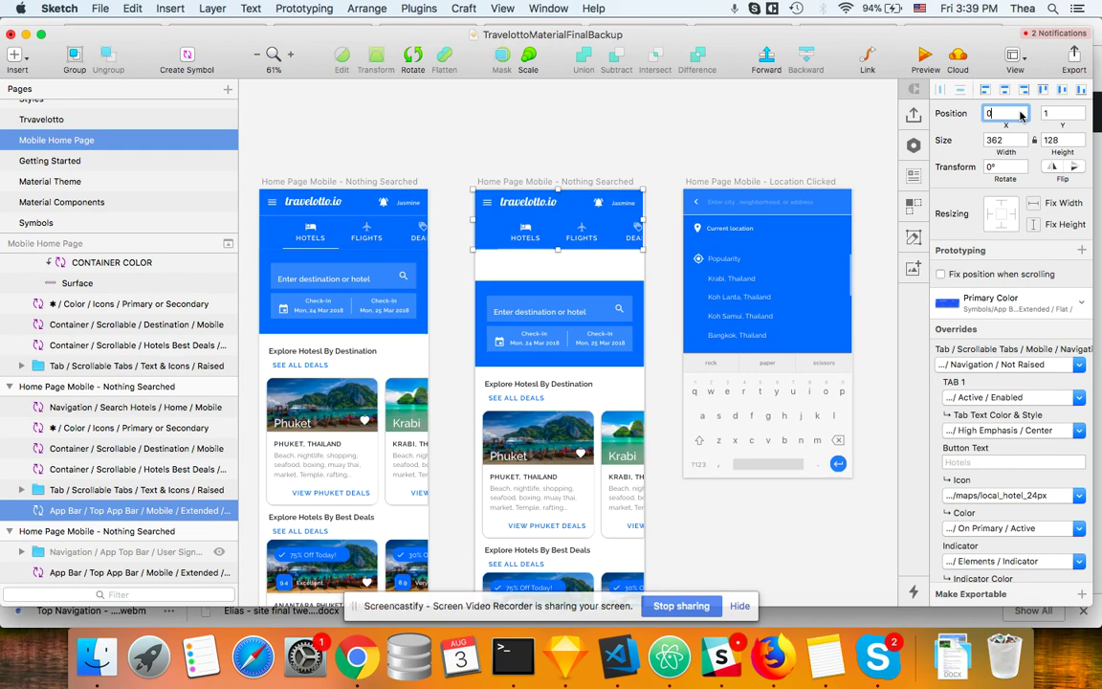
pyautogui.write('0')
pyautogui.click(1054, 112)
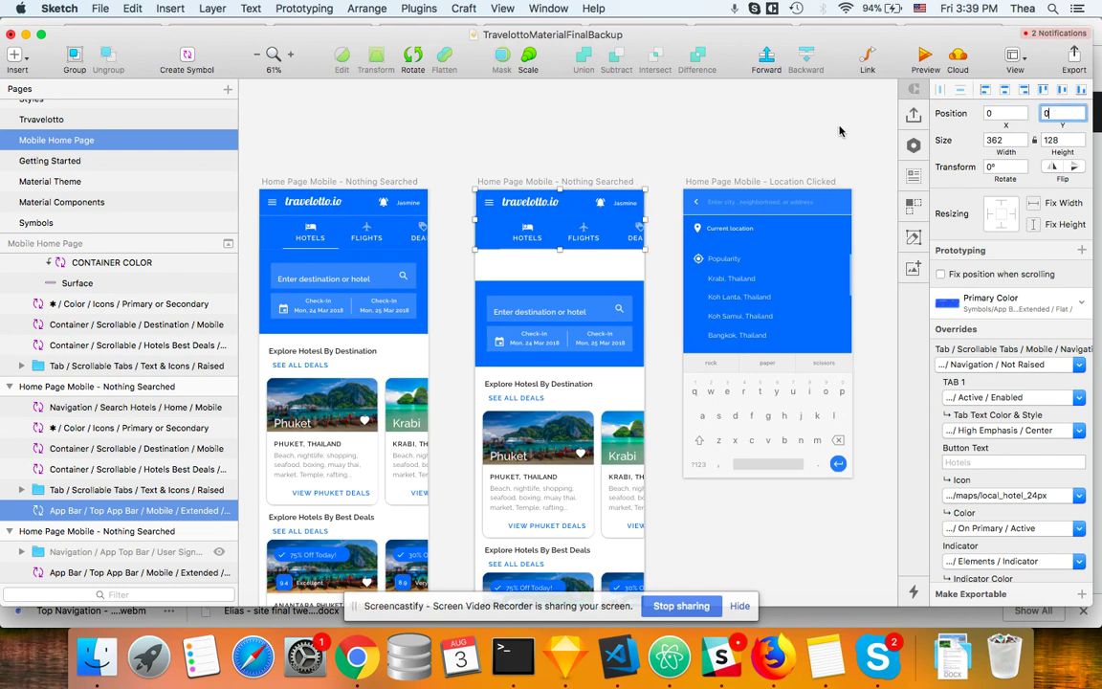
pyautogui.write('0')
pyautogui.press('Return')
pyautogui.scroll(5, 618, 244)
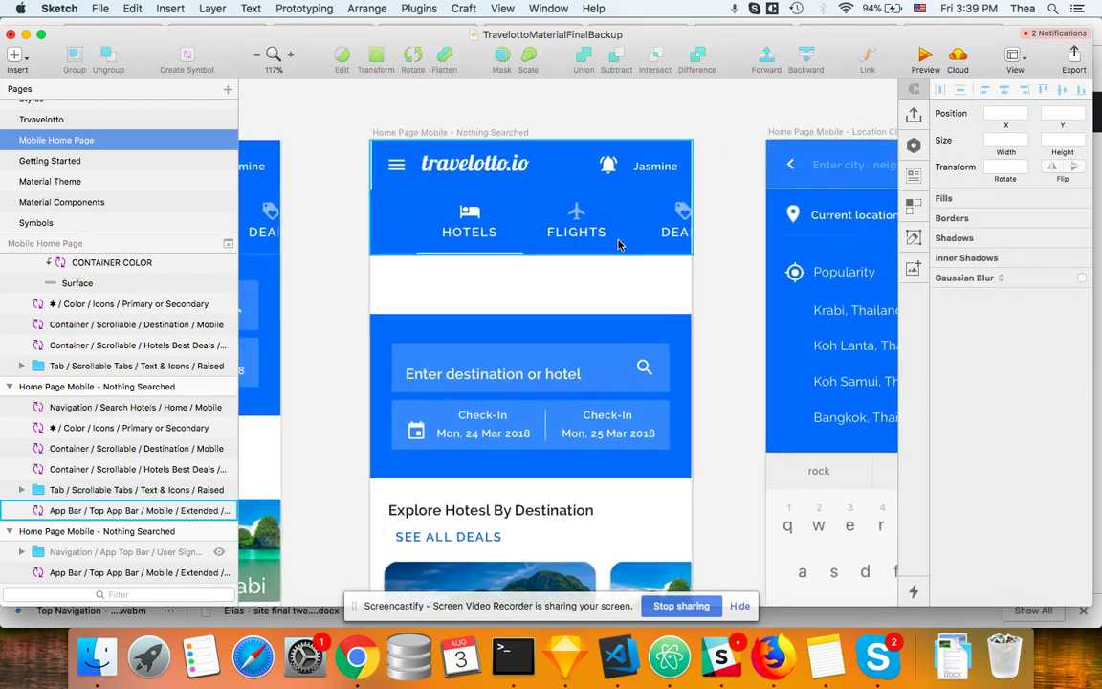
# Move the App Bar layer to the top of the middle artboard's layer group.
pyautogui.hscroll(-2, 619, 244)
pyautogui.click(579, 320)
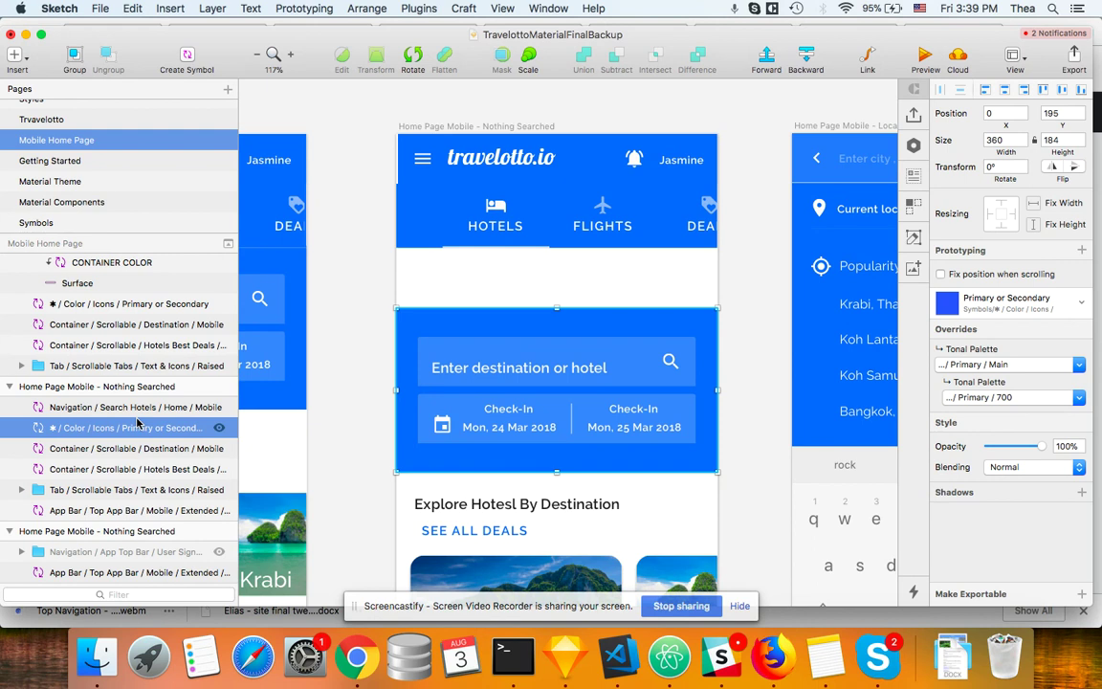
pyautogui.keyDown('shift'); pyautogui.click(120, 510); pyautogui.keyUp('shift')
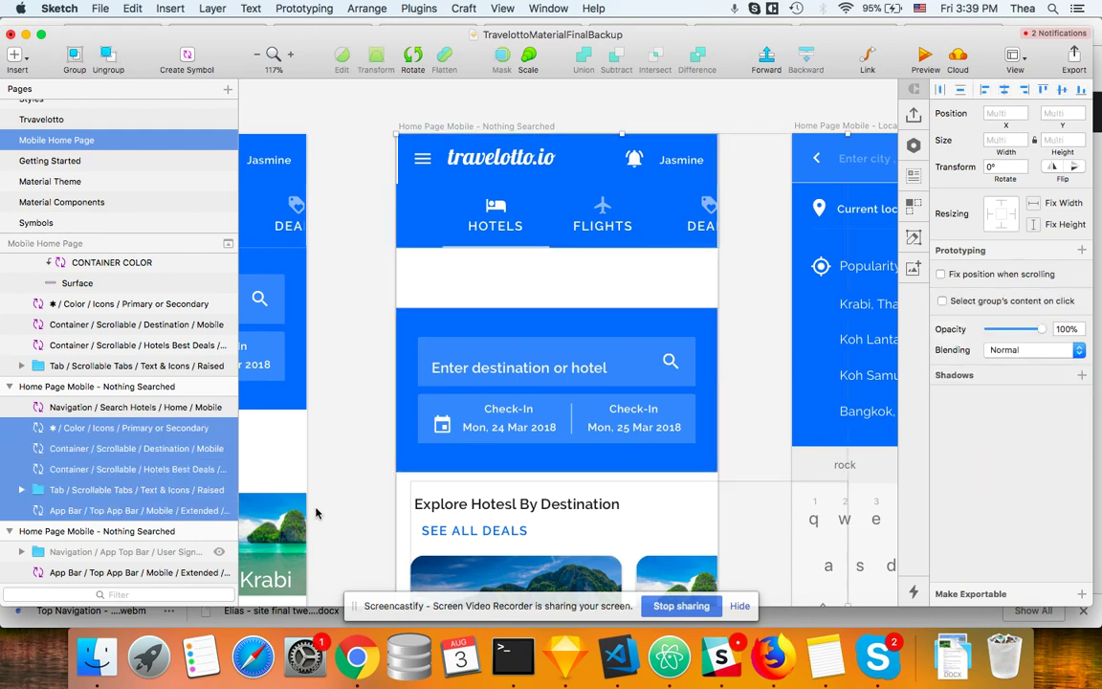
pyautogui.hotkey('shift', 'Up')
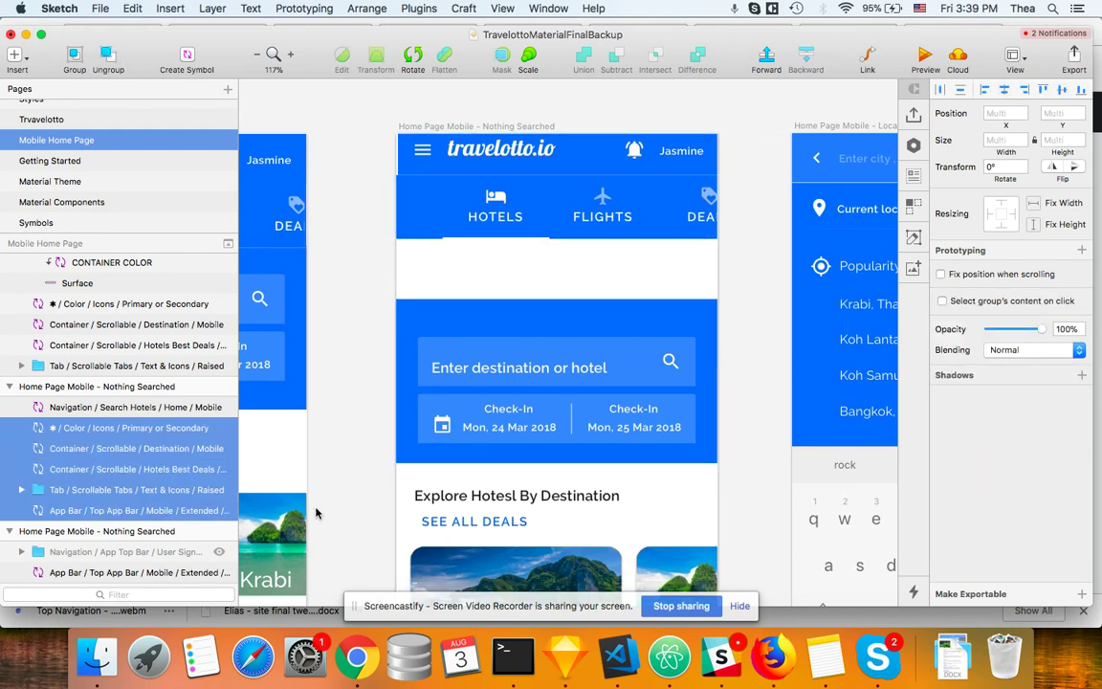
pyautogui.hotkey('shift', 'Down')
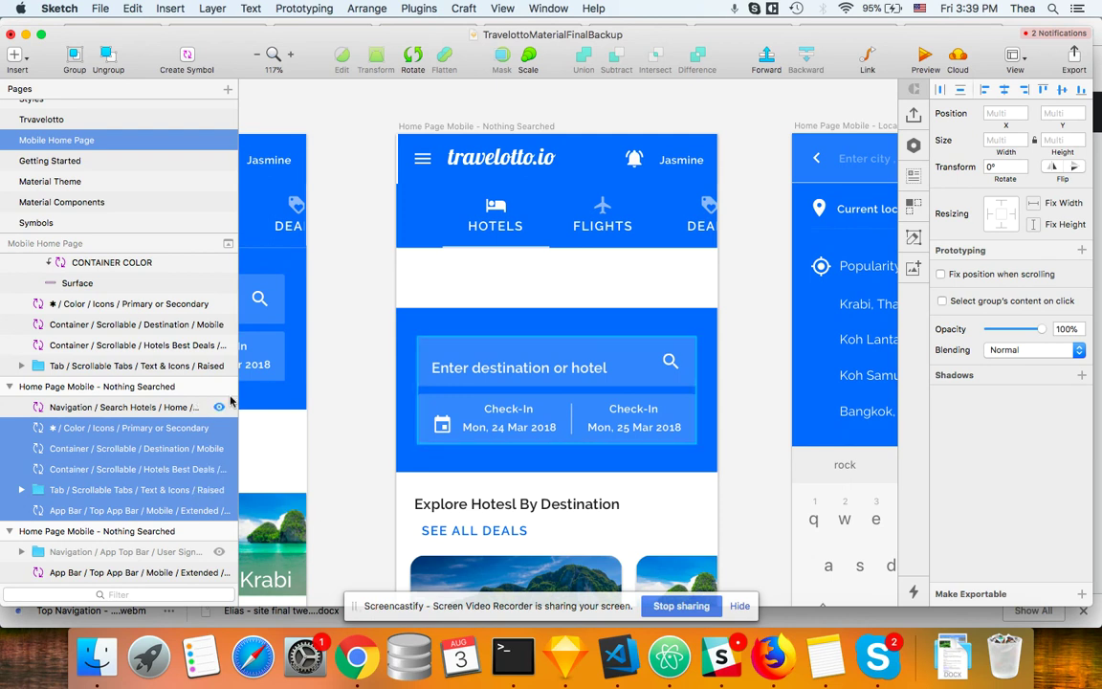
pyautogui.click(133, 408)
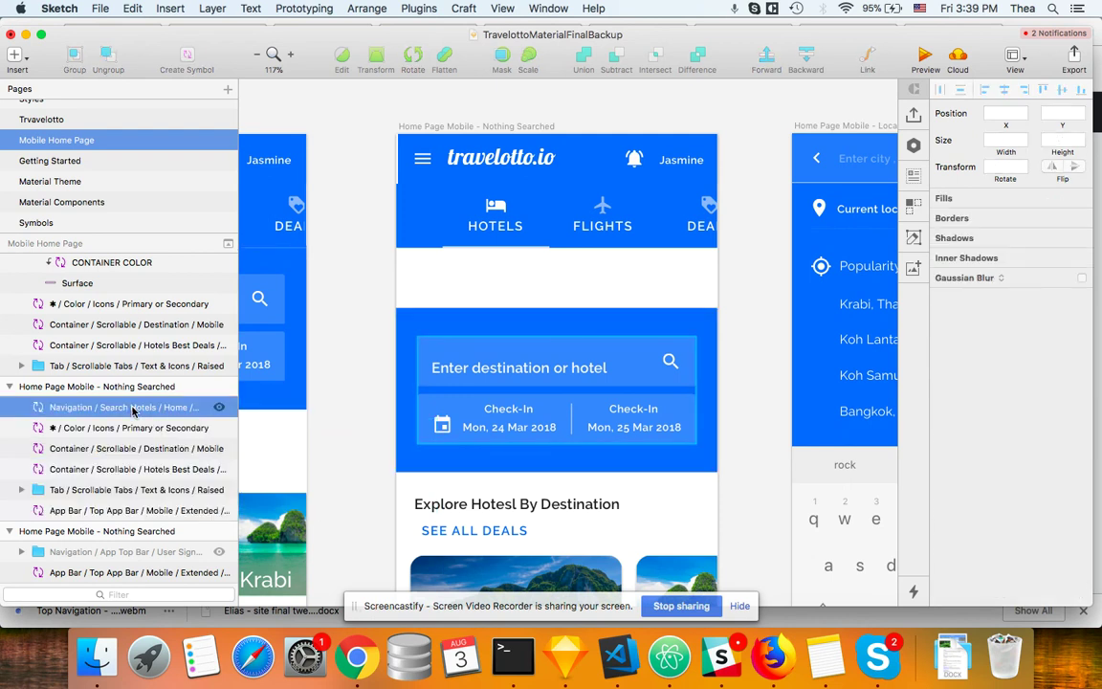
pyautogui.click(86, 427)
pyautogui.click(75, 511)
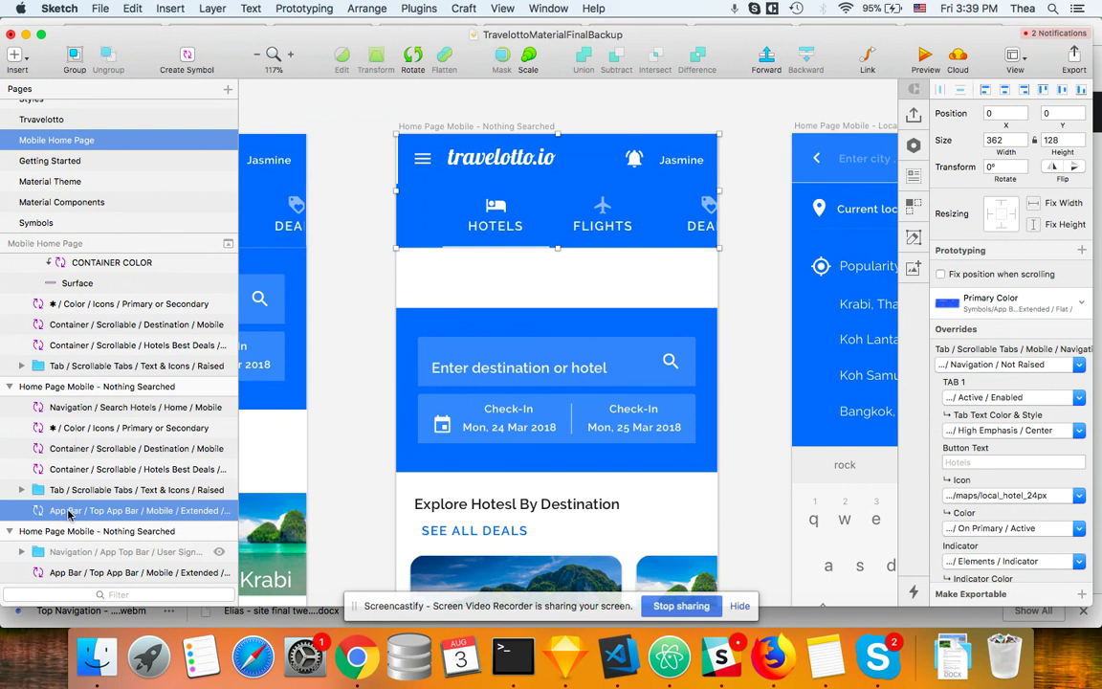
pyautogui.moveTo(74, 514); pyautogui.dragTo(64, 421)
# Nudge the search box, check-in bar and Explore section up directly under the tab bar.
pyautogui.click(63, 428)
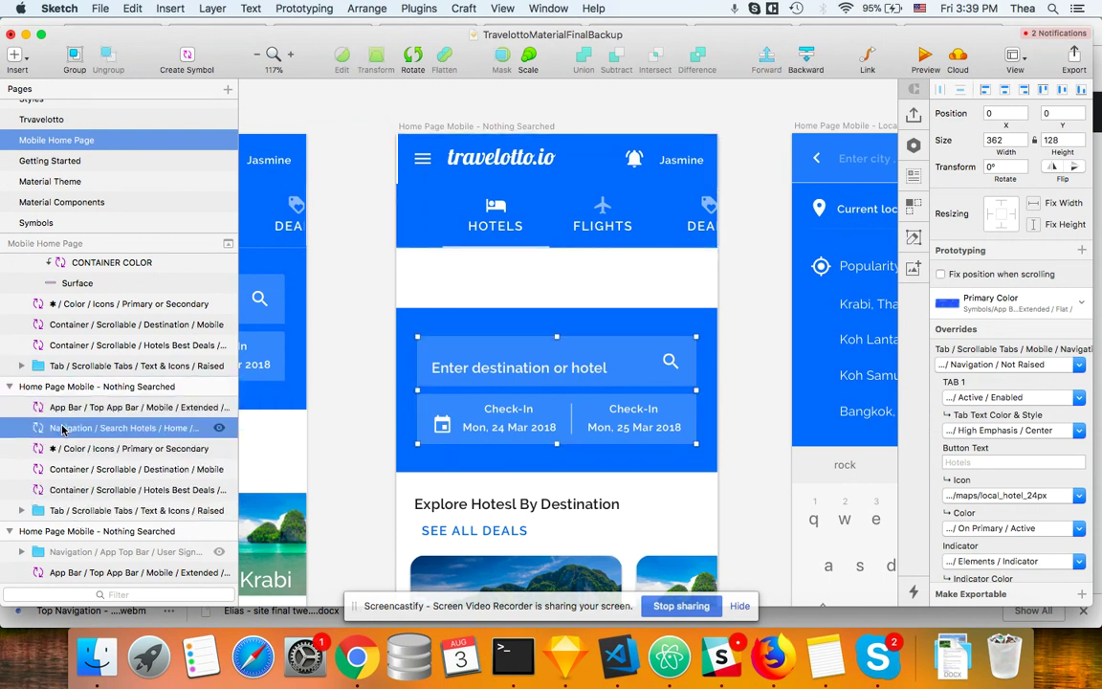
pyautogui.keyDown('shift'); pyautogui.click(80, 512); pyautogui.keyUp('shift')
pyautogui.hotkey('shift', 'Up')
pyautogui.hotkey('shift', 'Up')
pyautogui.hotkey('shift', 'Up')
pyautogui.hotkey('shift', 'Up')
pyautogui.hotkey('shift', 'Up')
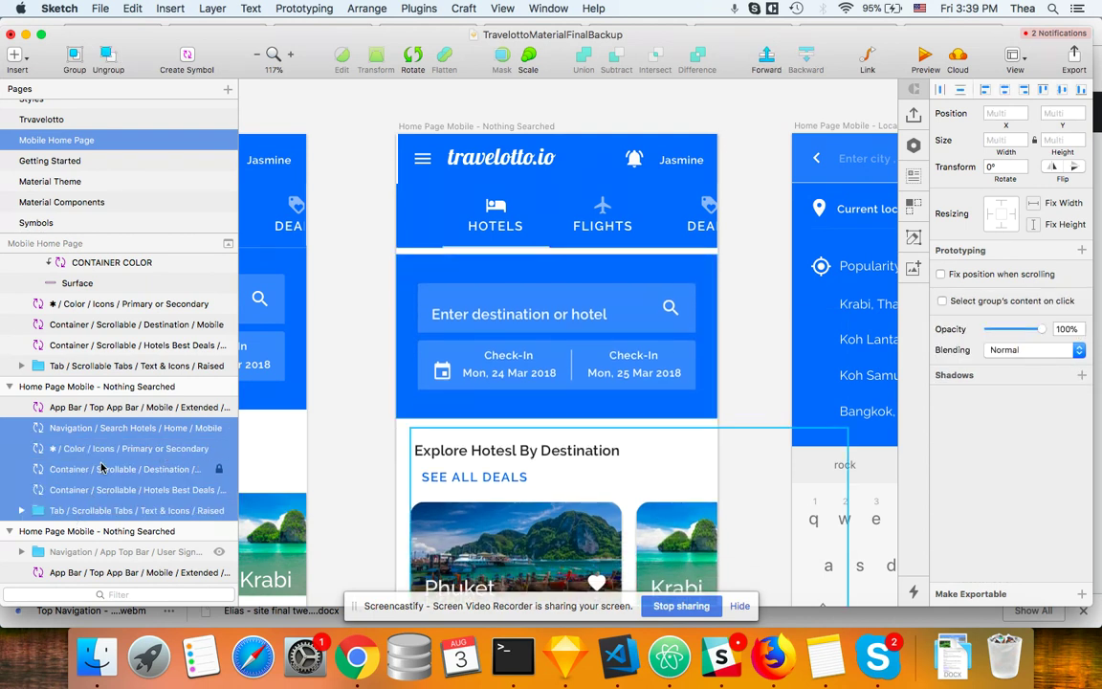
pyautogui.press('alt')
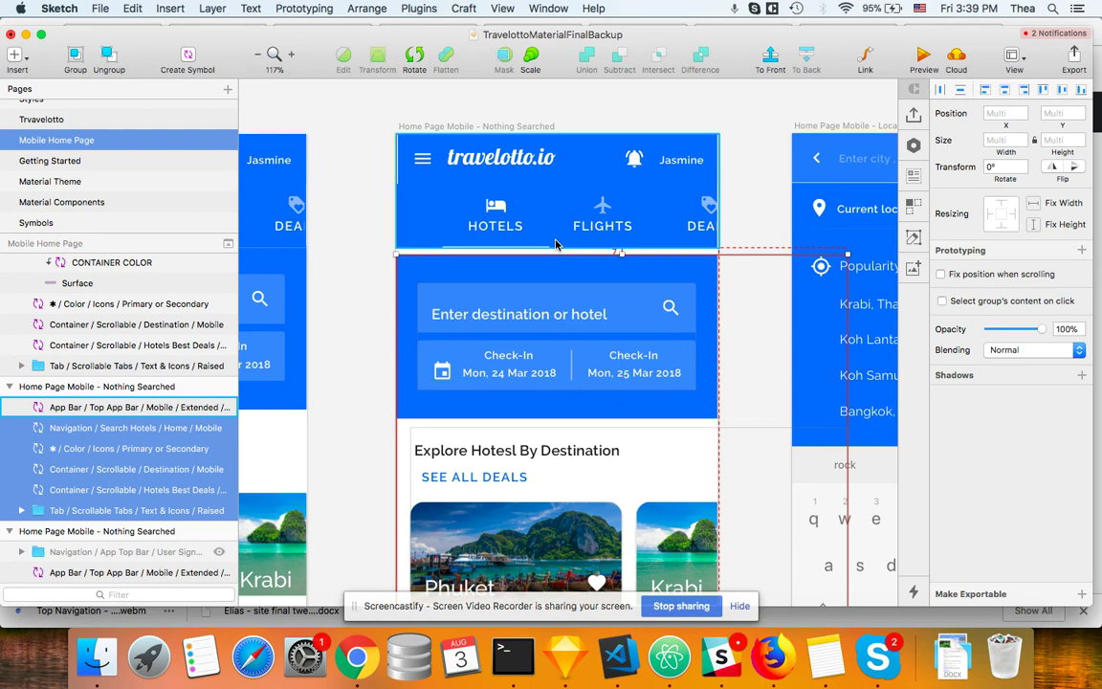
pyautogui.press('Up')
pyautogui.press('Up')
pyautogui.press('Up')
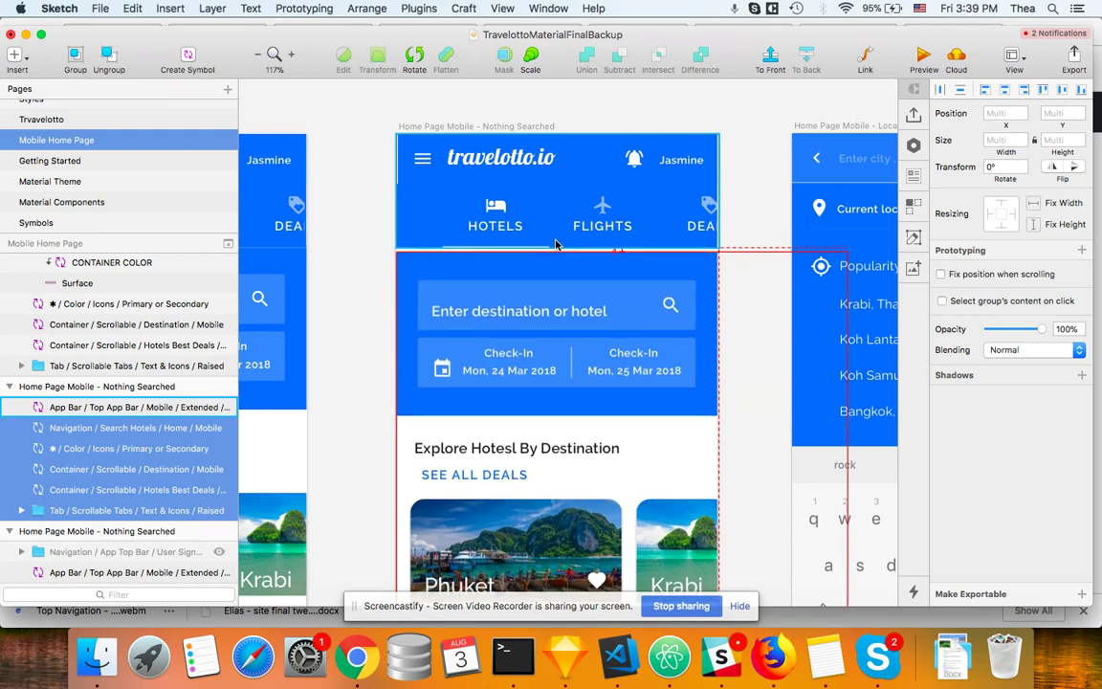
pyautogui.press('Up')
pyautogui.press('Up')
pyautogui.press('Up')
pyautogui.press('Up')
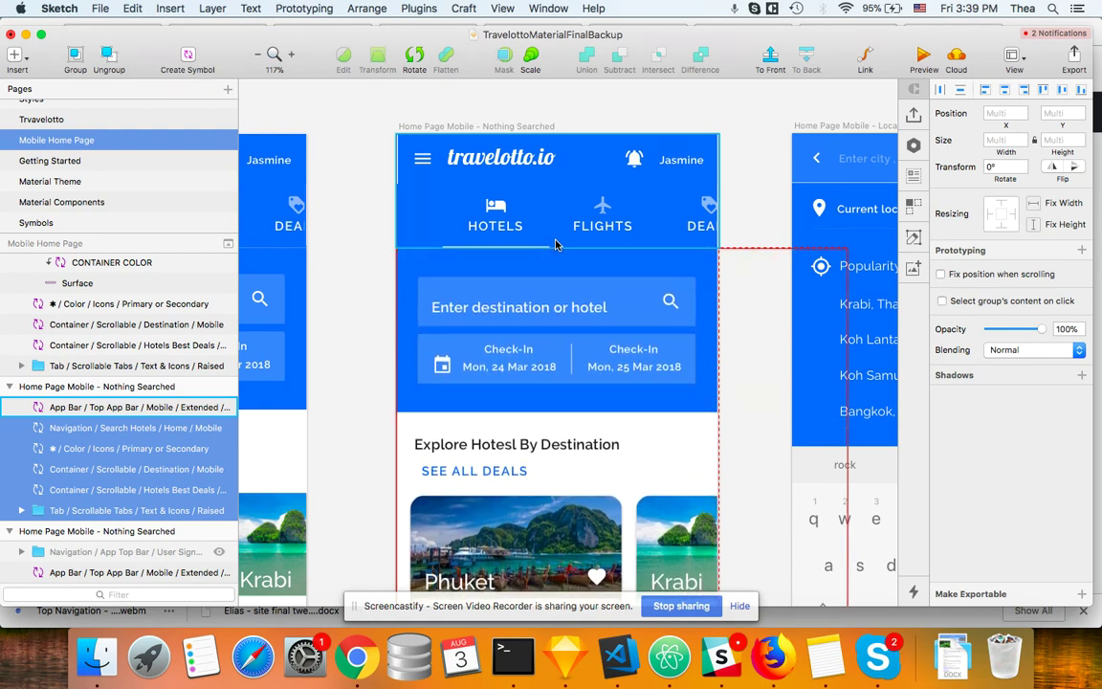
pyautogui.click(730, 173)
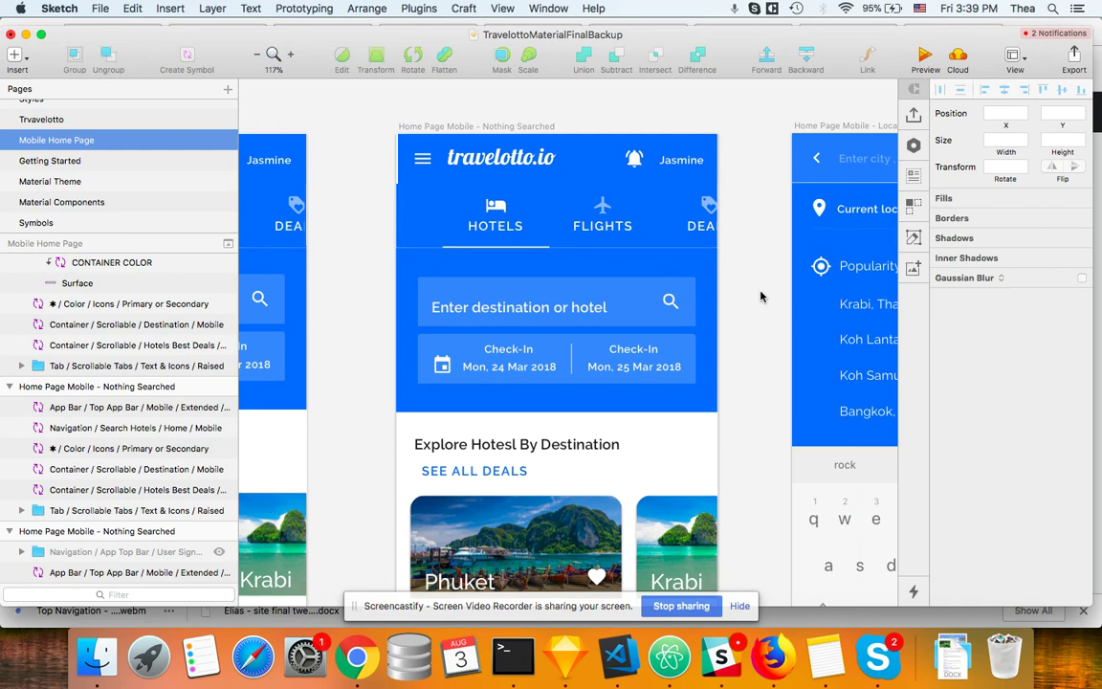
# Pan across the canvas to compare the two Nothing Searched artboards.
pyautogui.scroll(-5, 761, 297)
pyautogui.scroll(-3, 746, 316)
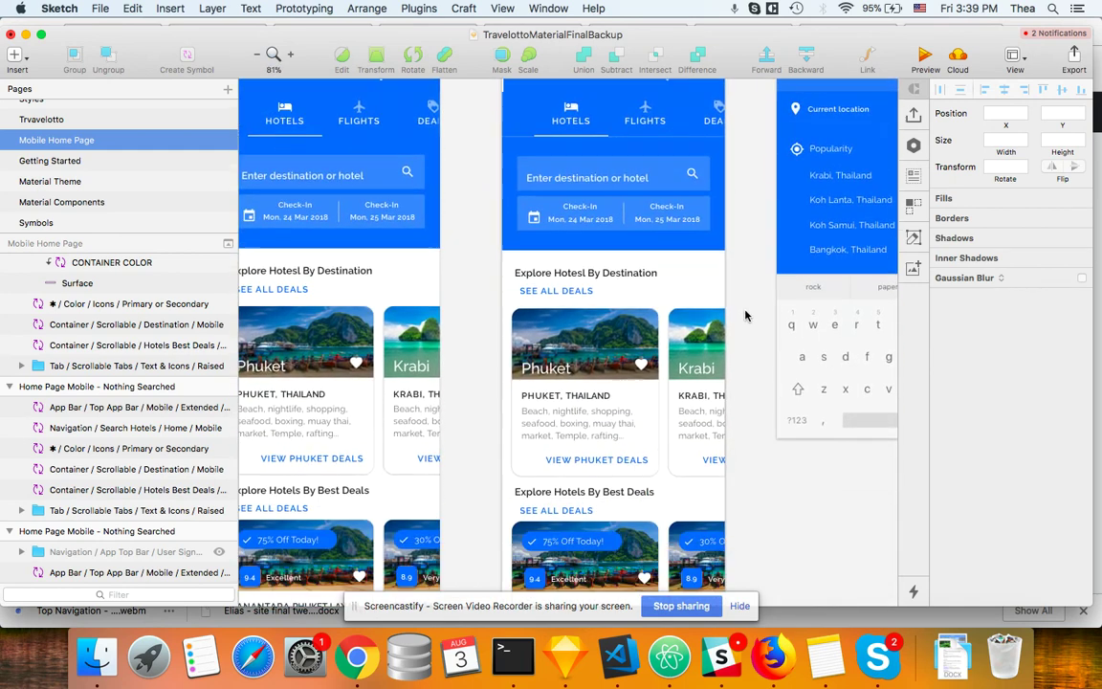
pyautogui.scroll(-2, 745, 315)
pyautogui.scroll(-3, 746, 316)
pyautogui.scroll(5, 745, 319)
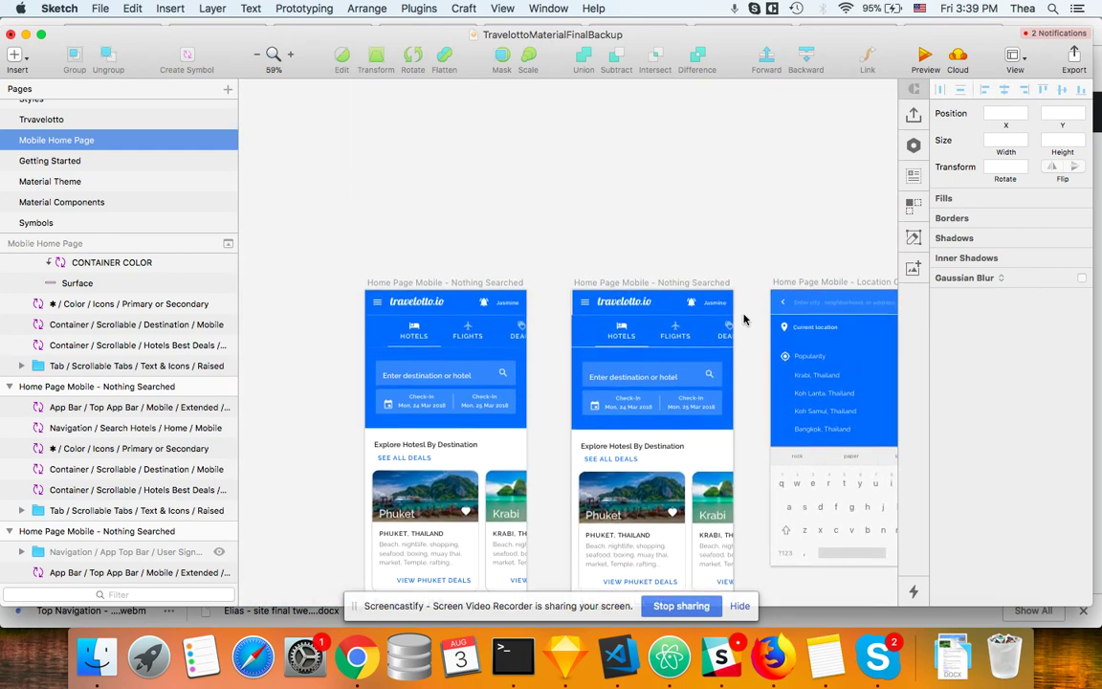
pyautogui.scroll(-3, 746, 318)
pyautogui.hscroll(-5, 745, 318)
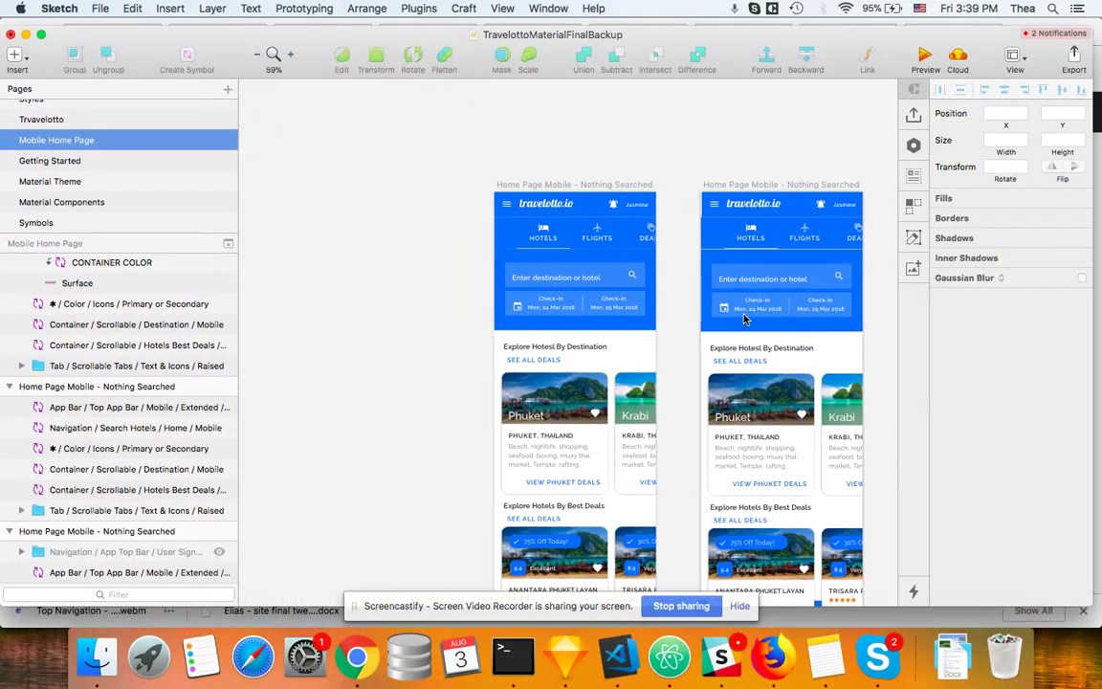
pyautogui.hscroll(6, 745, 319)
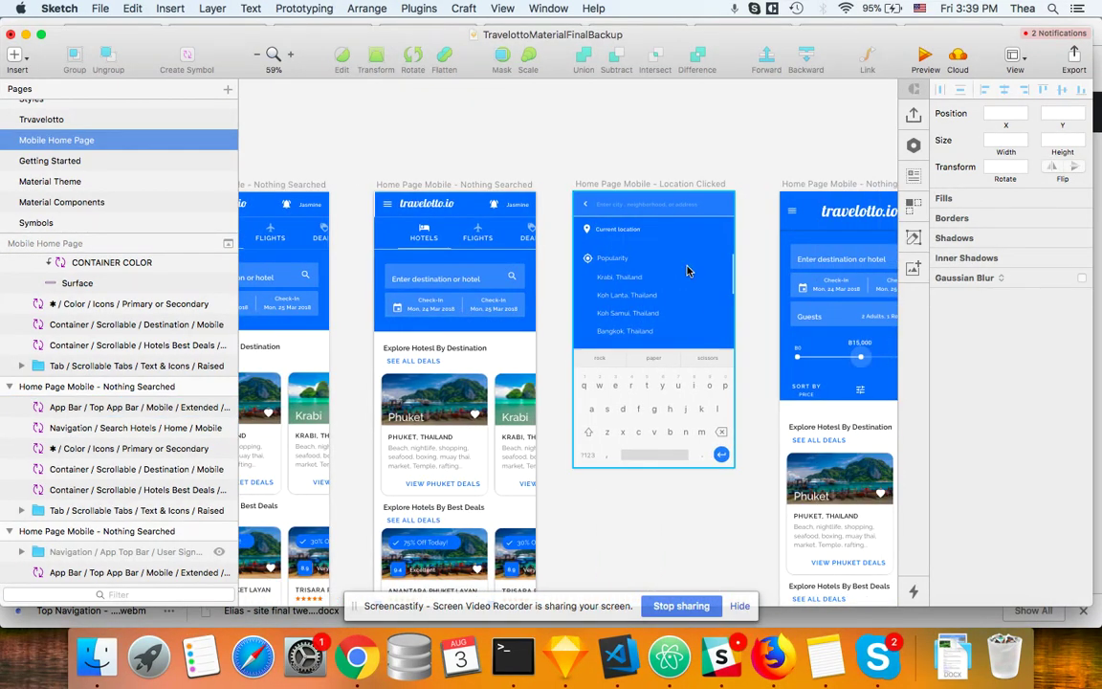
pyautogui.hscroll(4, 687, 272)
pyautogui.hscroll(-6, 755, 290)
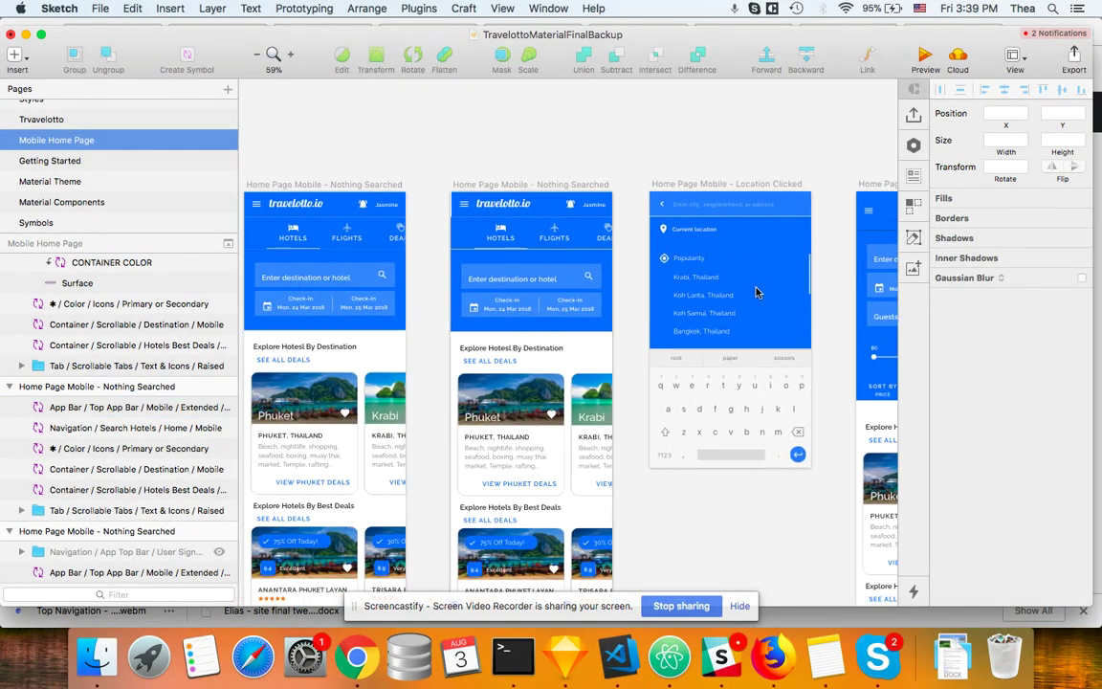
pyautogui.hscroll(-1, 669, 275)
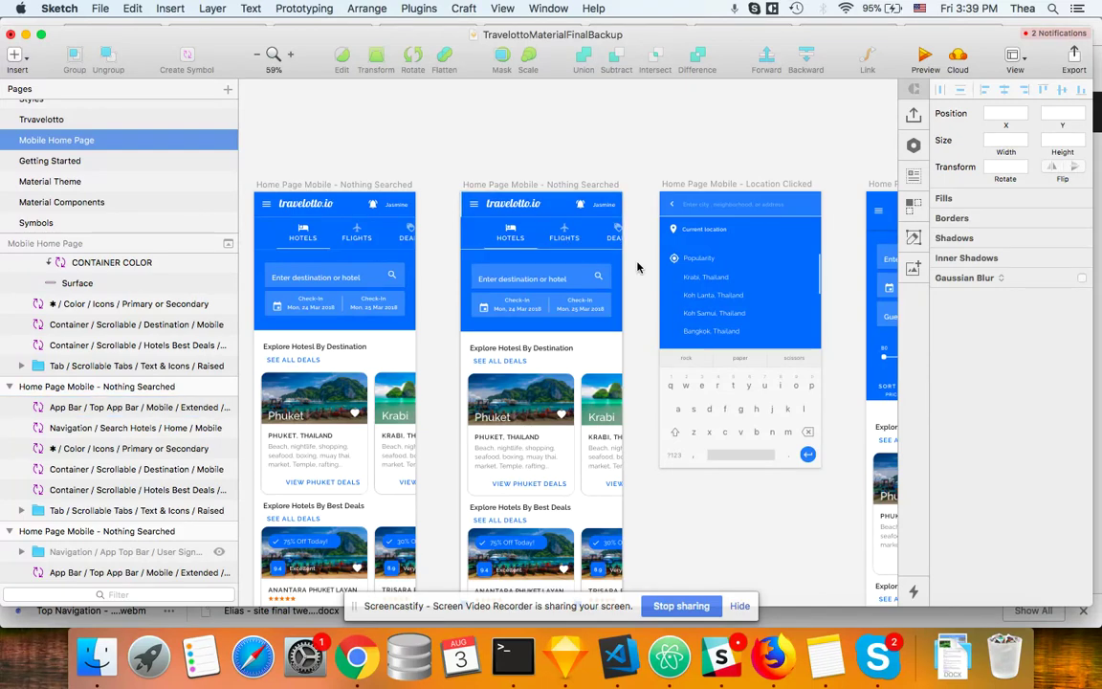
pyautogui.hscroll(4, 639, 268)
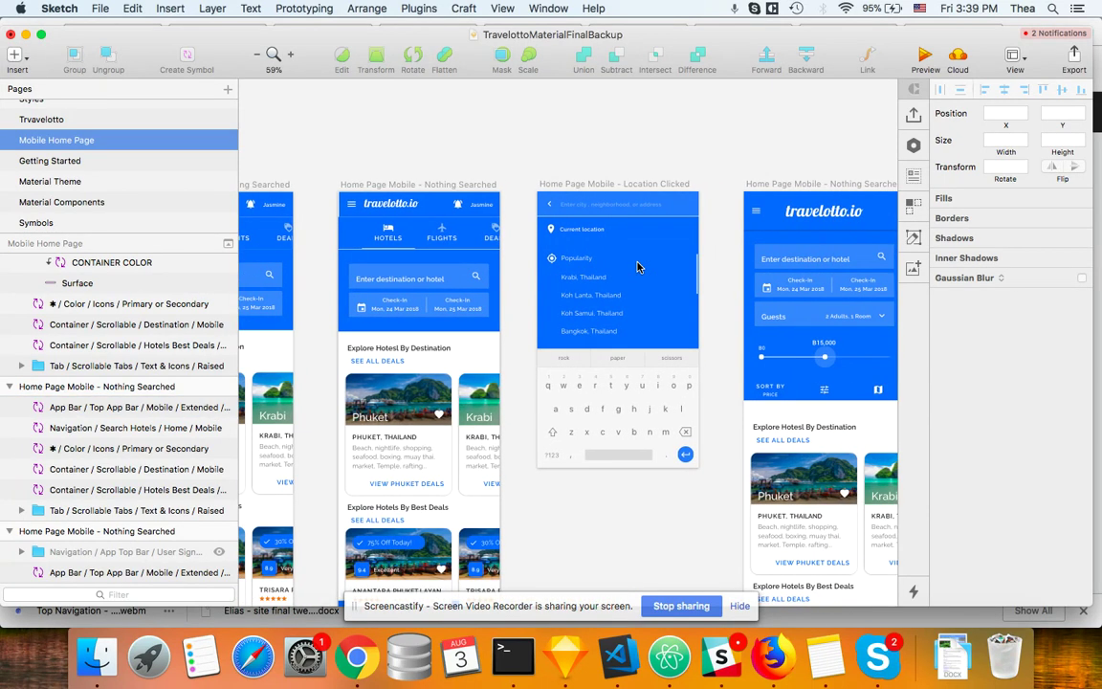
# Select the App Bar, Navigation and Color / Icons symbols together, leaving the Destination container out.
pyautogui.click(375, 200)
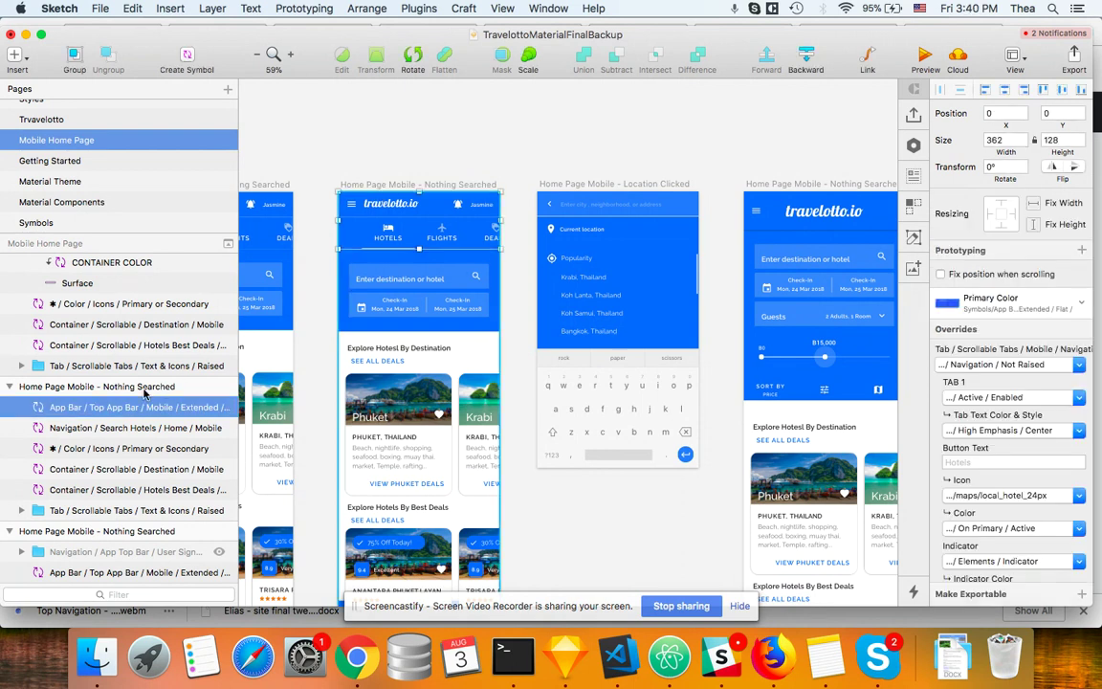
pyautogui.keyDown('shift'); pyautogui.click(105, 431); pyautogui.keyUp('shift')
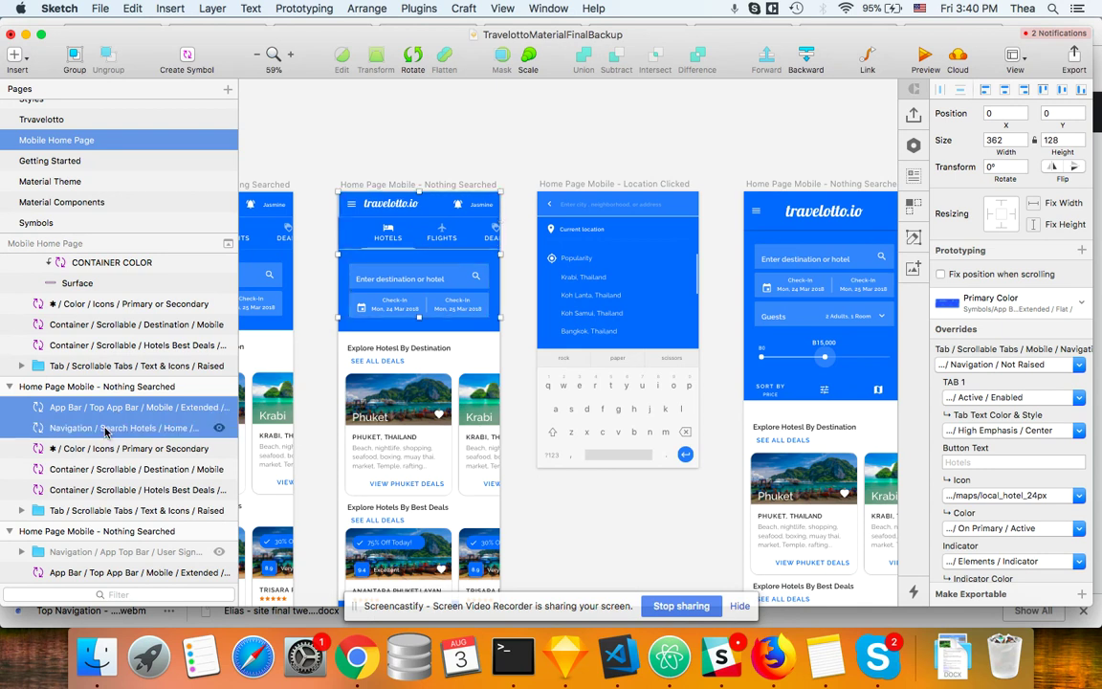
pyautogui.keyDown('shift'); pyautogui.click(92, 449); pyautogui.keyUp('shift')
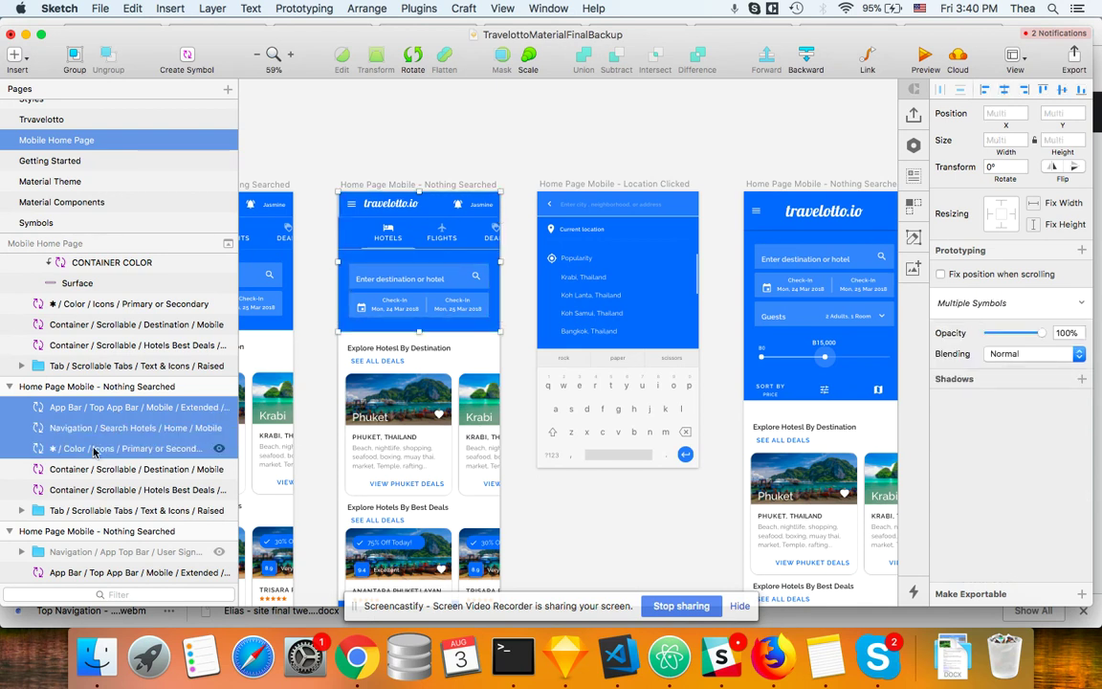
pyautogui.keyDown('shift'); pyautogui.click(82, 470); pyautogui.keyUp('shift')
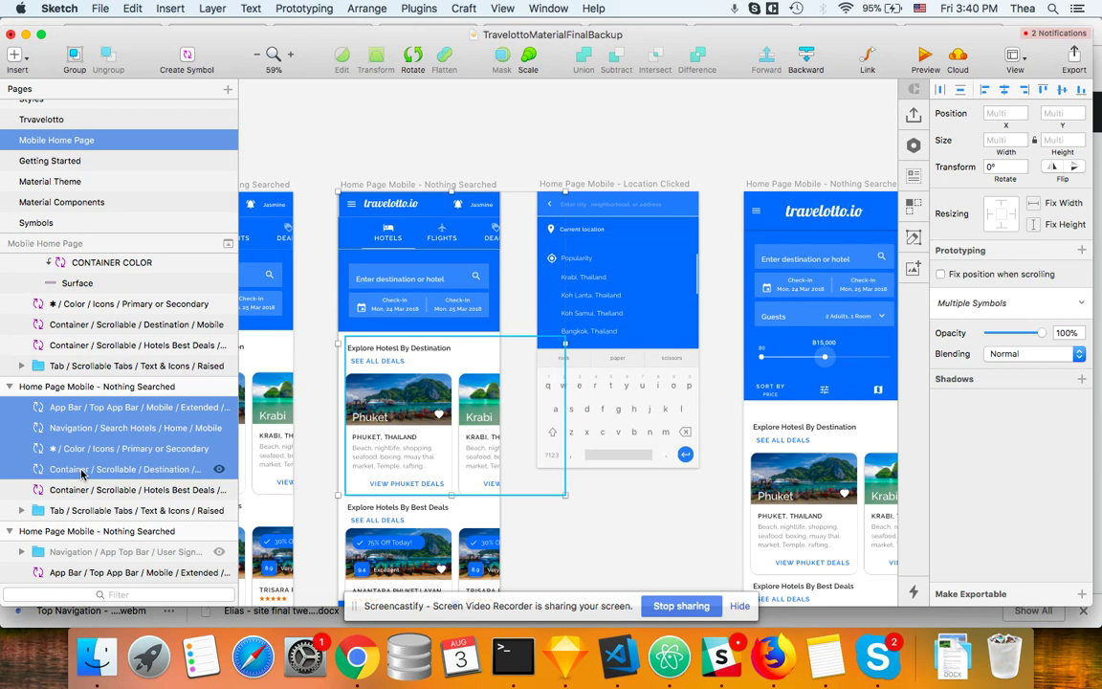
pyautogui.keyDown('shift'); pyautogui.click(81, 471); pyautogui.keyUp('shift')
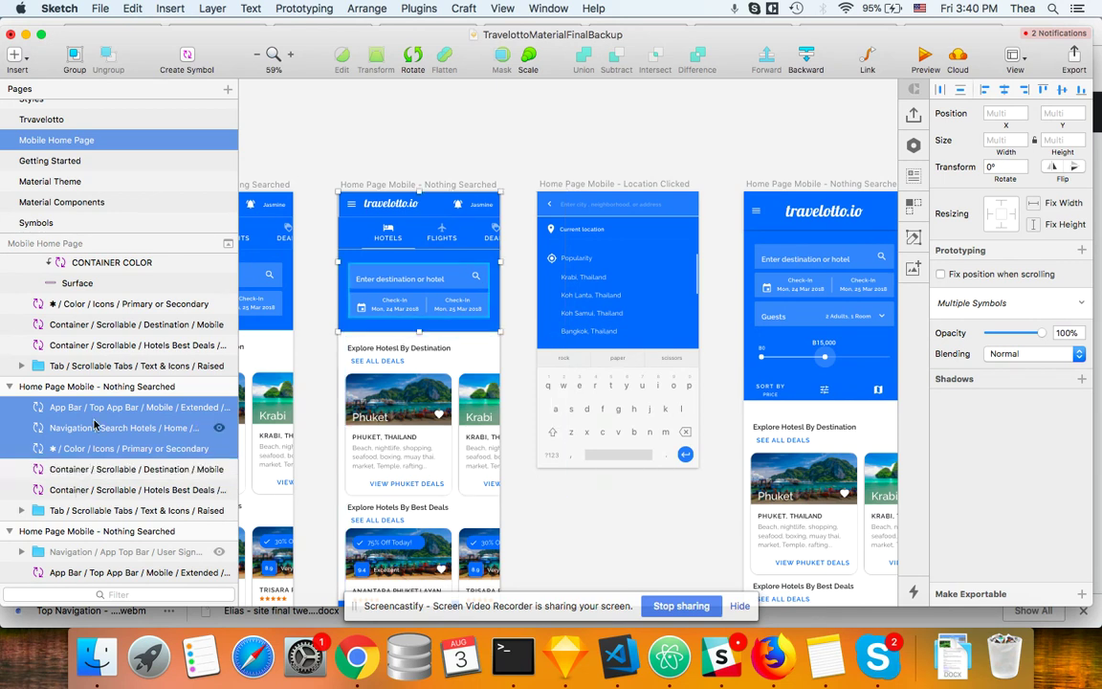
pyautogui.hscroll(5, 668, 463)
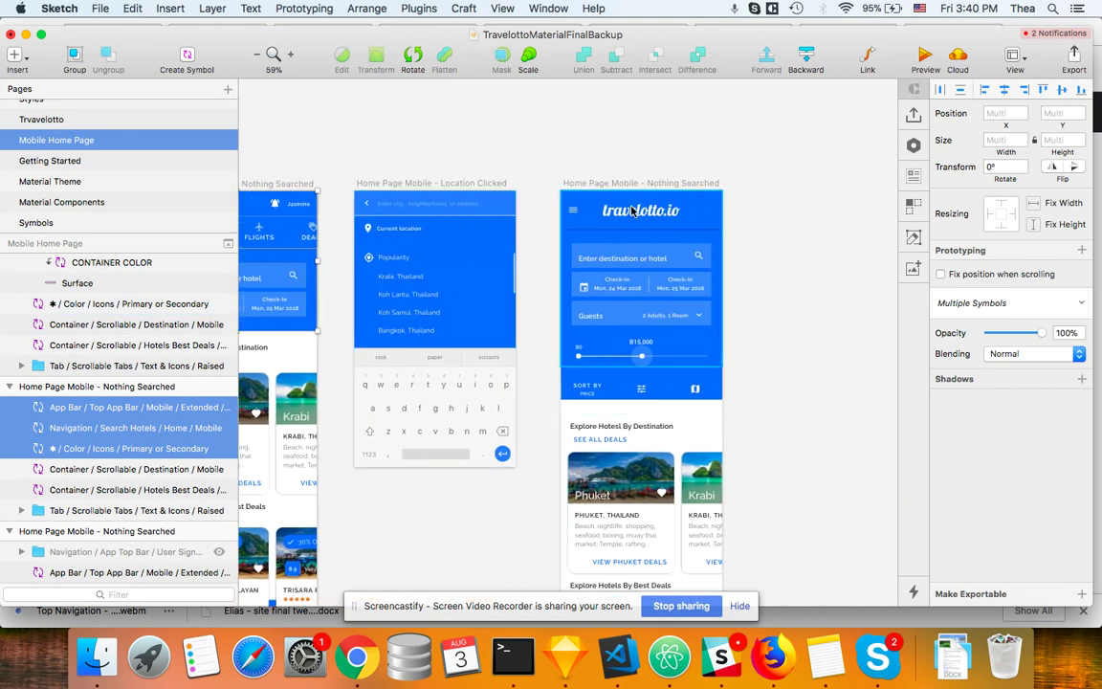
# Collapse the right artboard's layer groups and select Navigation / Search Hotels through Tab / Scrollable Tabs.
pyautogui.click(636, 212)
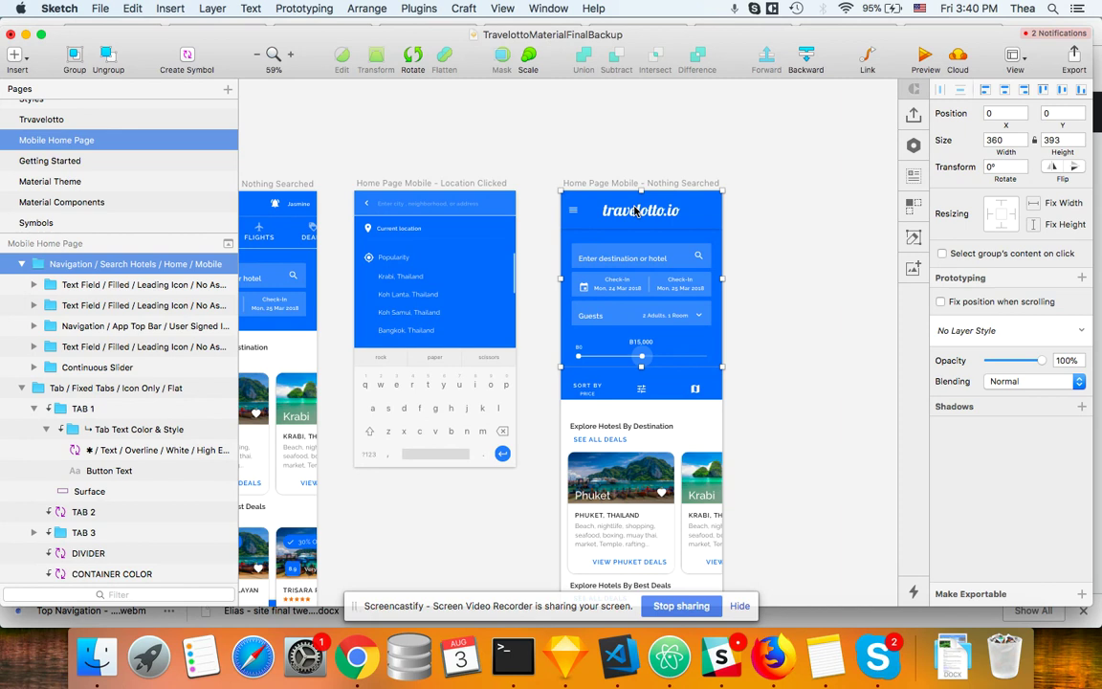
pyautogui.click(729, 278)
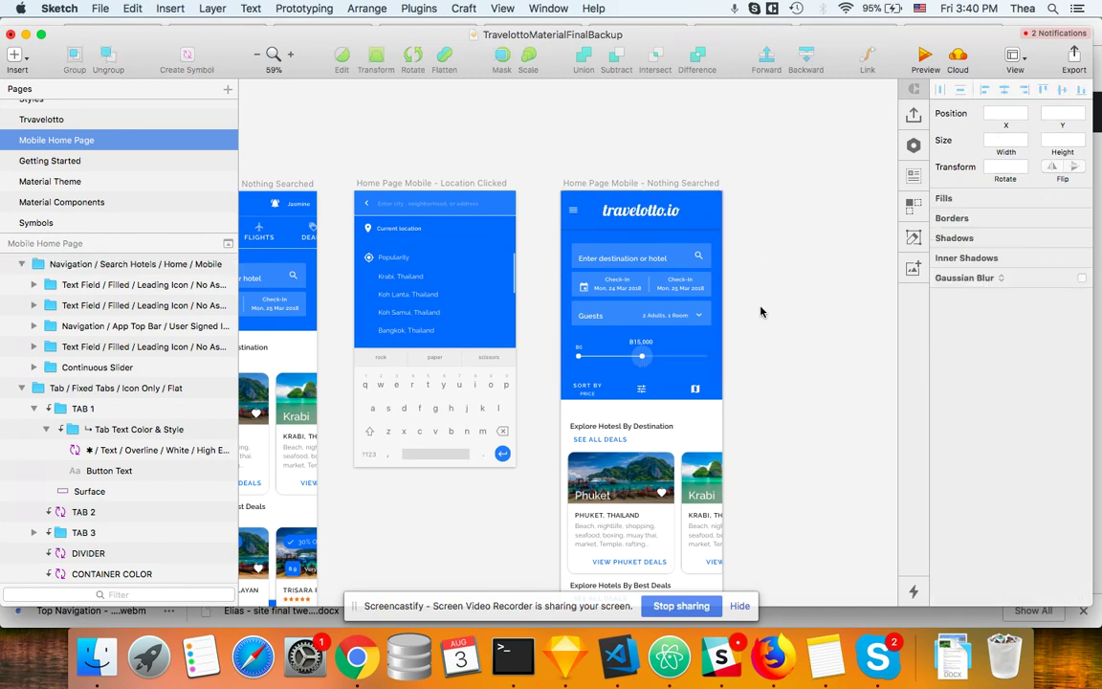
pyautogui.scroll(5, 696, 326)
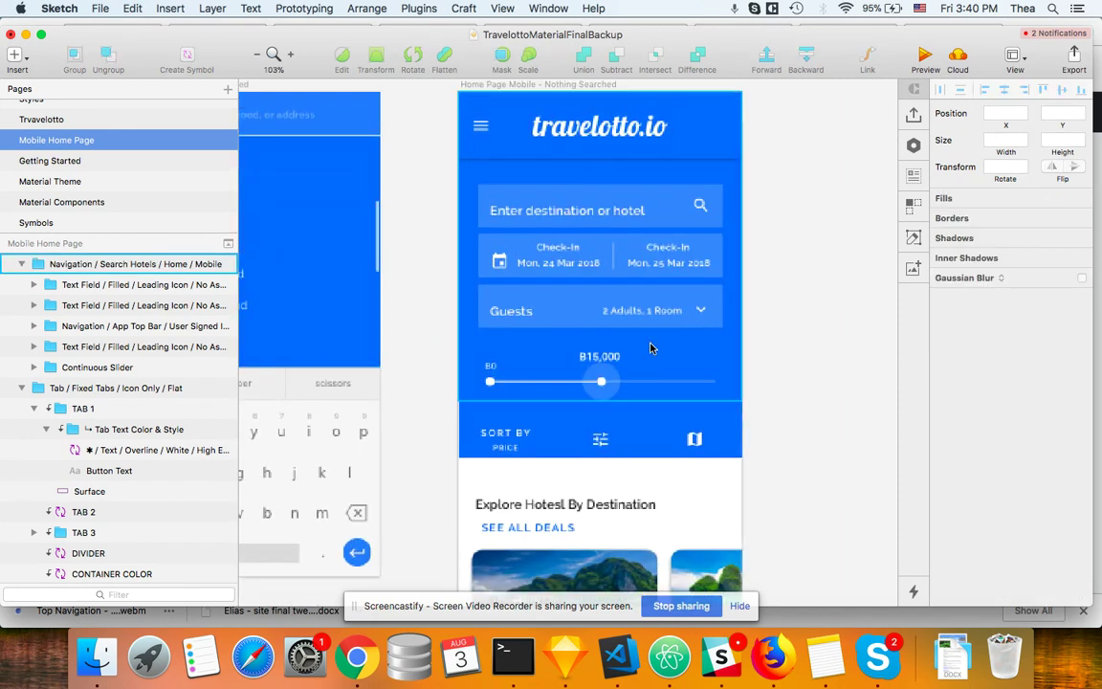
pyautogui.scroll(-3, 666, 428)
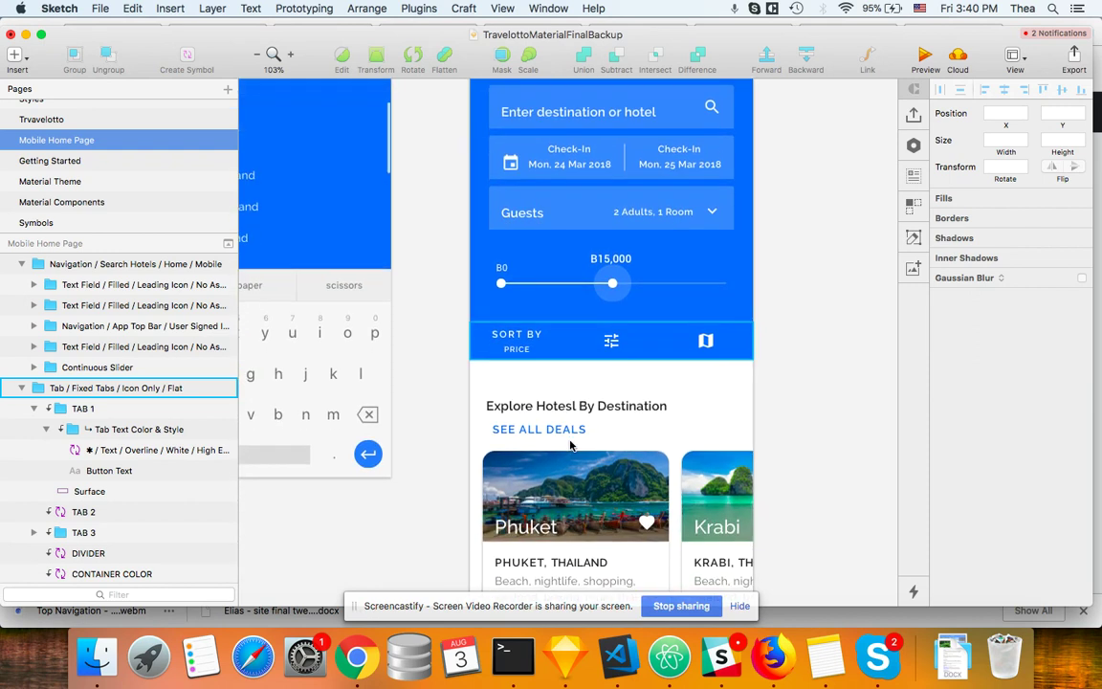
pyautogui.click(67, 389)
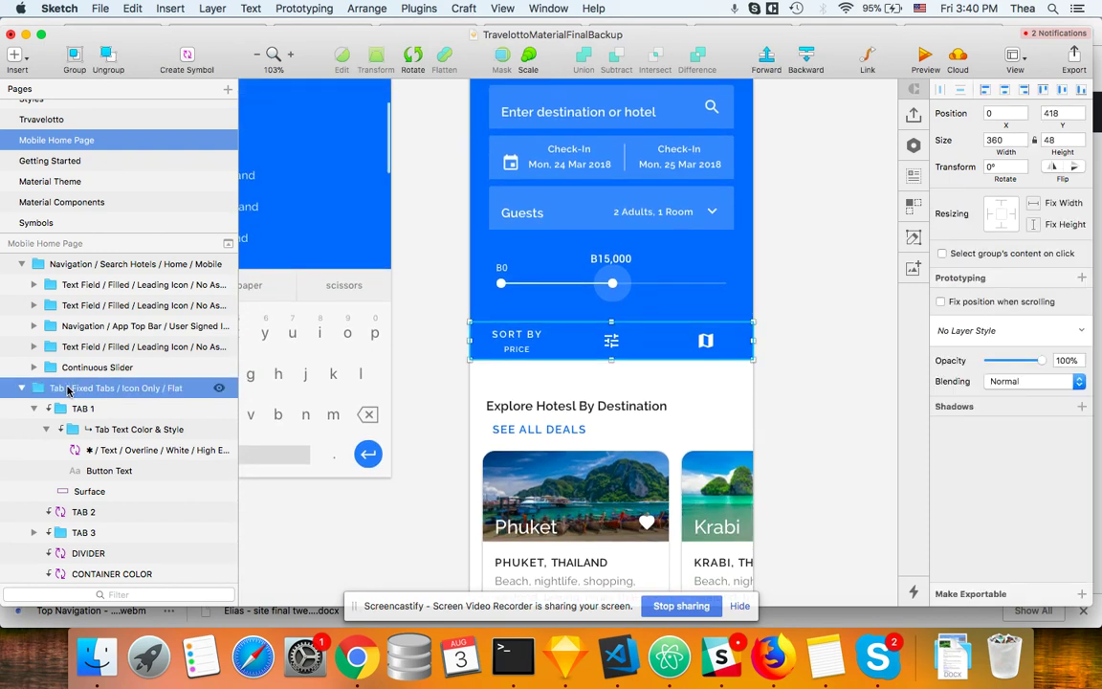
pyautogui.click(23, 387)
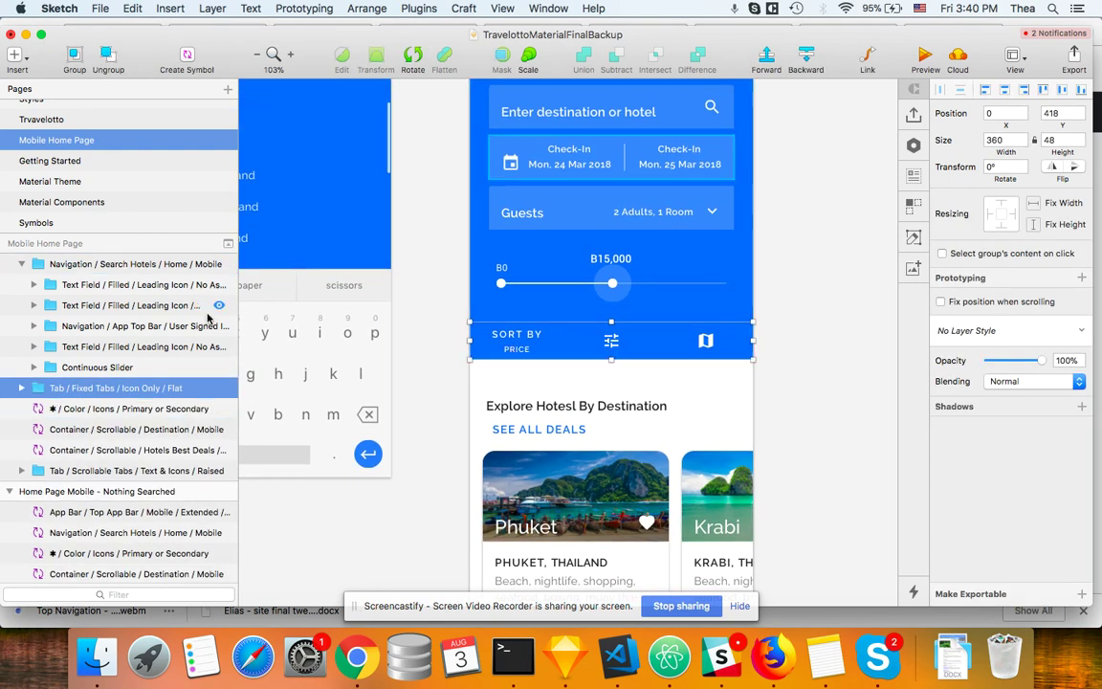
pyautogui.scroll(4, 60, 400)
pyautogui.click(77, 367)
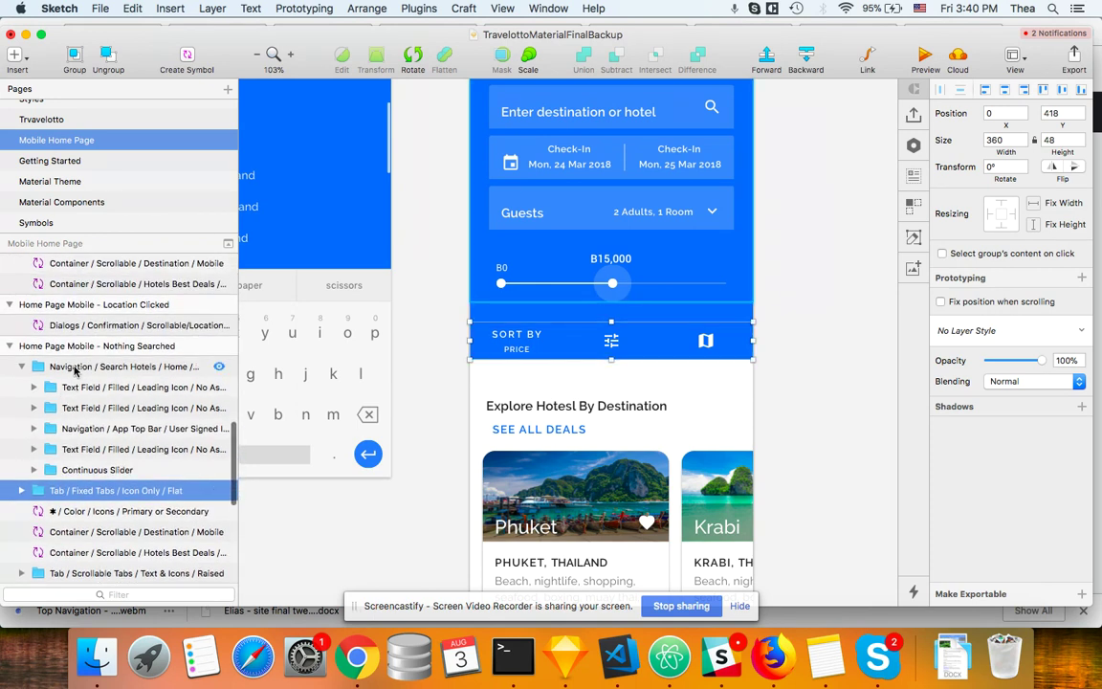
pyautogui.scroll(5, 619, 296)
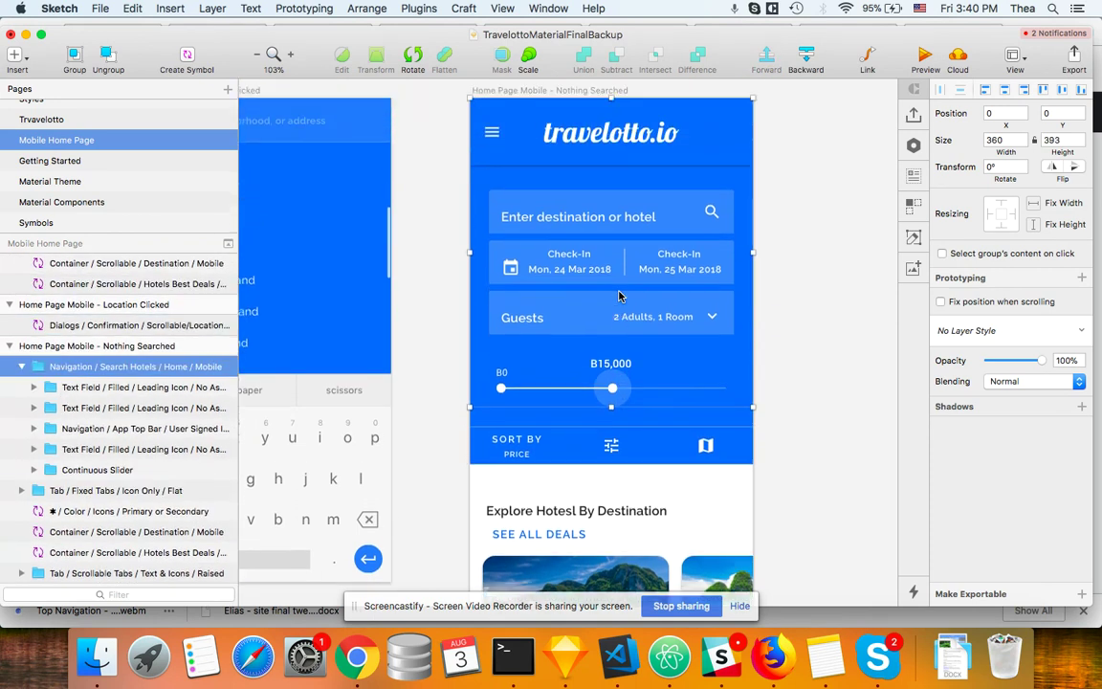
pyautogui.click(86, 387)
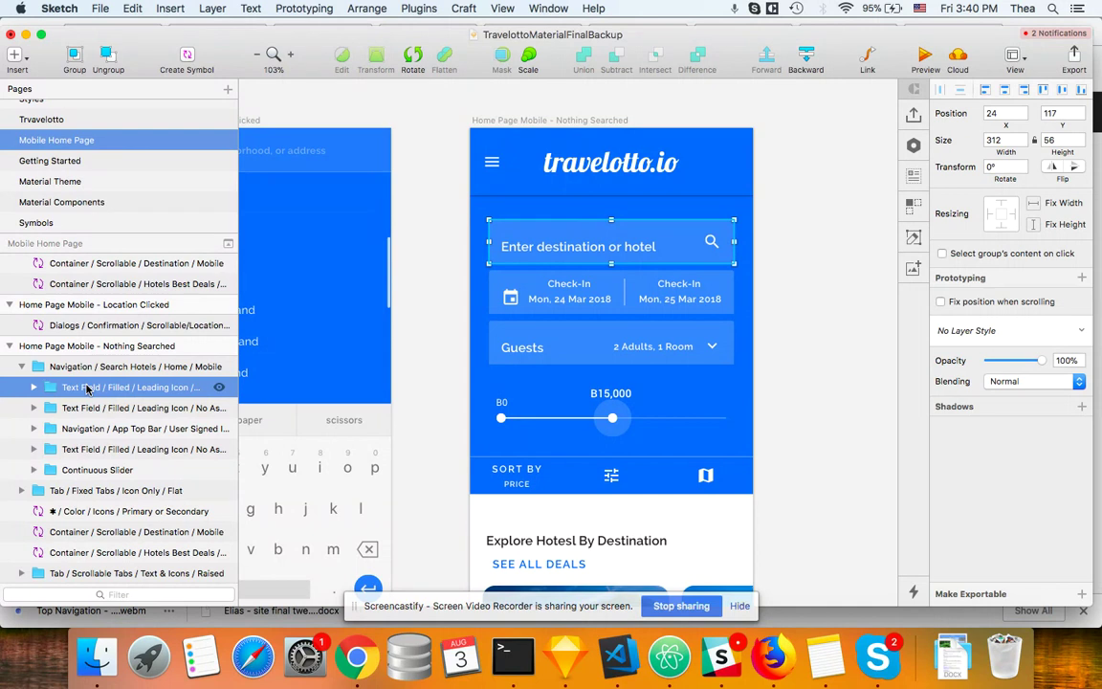
pyautogui.click(21, 367)
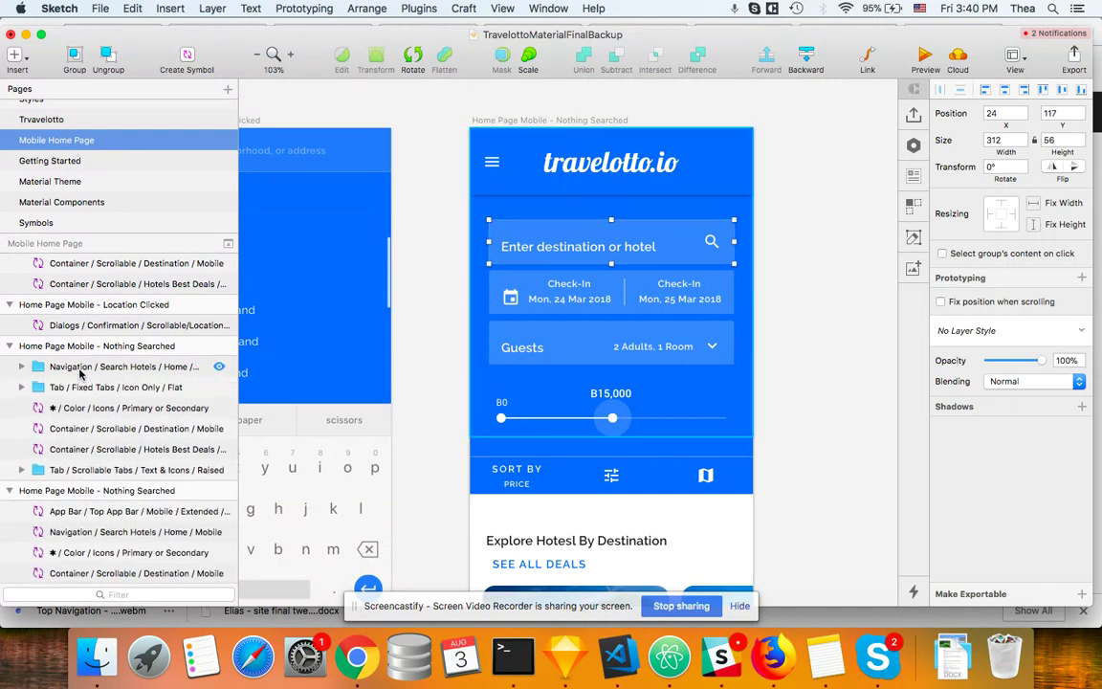
pyautogui.click(82, 371)
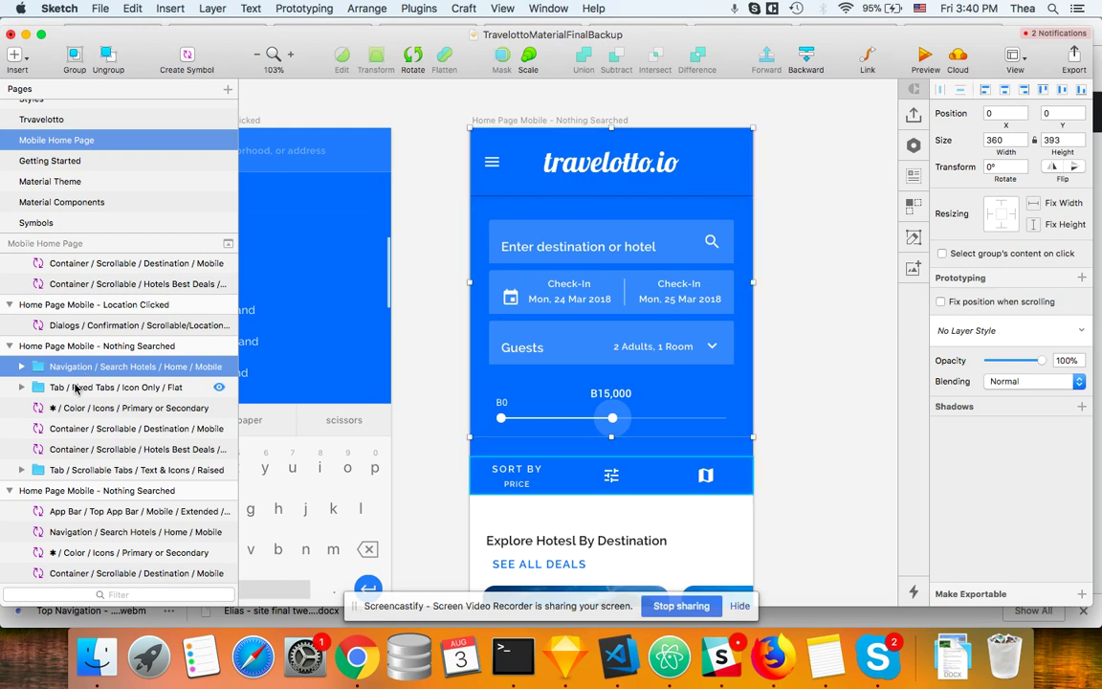
pyautogui.keyDown('shift'); pyautogui.click(72, 476); pyautogui.keyUp('shift')
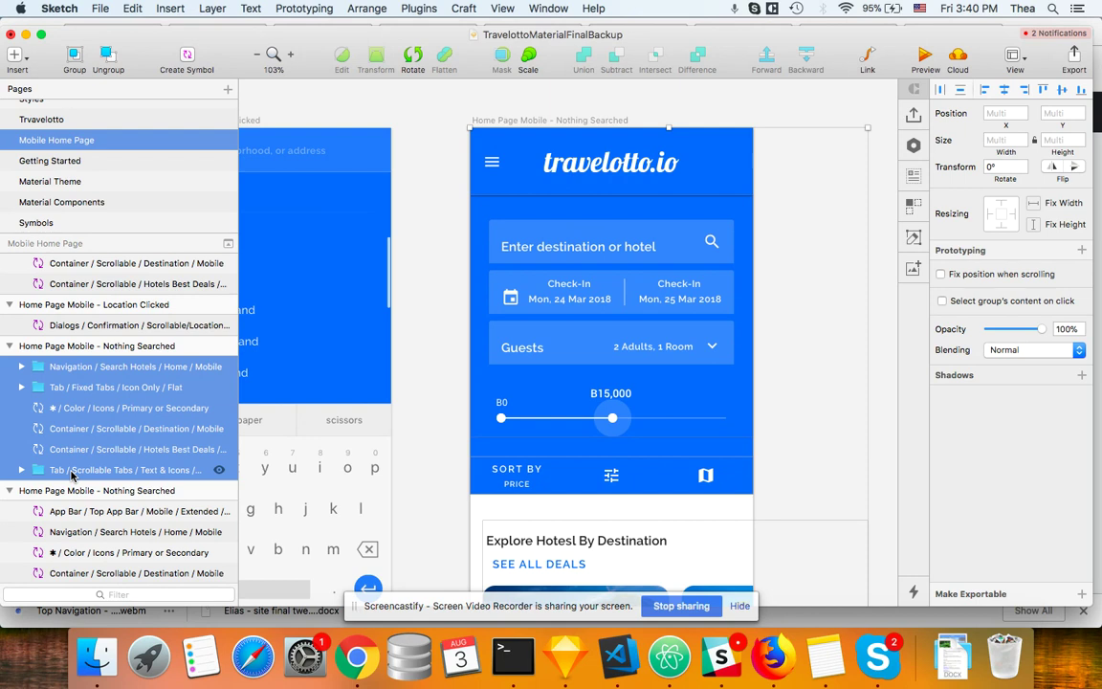
# Push the selected navigation, search and tabs layers further down the artboard.
pyautogui.hotkey('shift', 'Down')
pyautogui.hotkey('shift', 'Down')
pyautogui.hotkey('shift', 'Down')
pyautogui.hotkey('shift', 'Down')
pyautogui.hotkey('shift', 'Down')
pyautogui.hotkey('shift', 'Down')
pyautogui.hotkey('shift', 'Down')
pyautogui.hotkey('shift', 'Down')
pyautogui.hotkey('shift', 'Down')
pyautogui.hotkey('shift', 'Down')
pyautogui.hotkey('shift', 'Down')
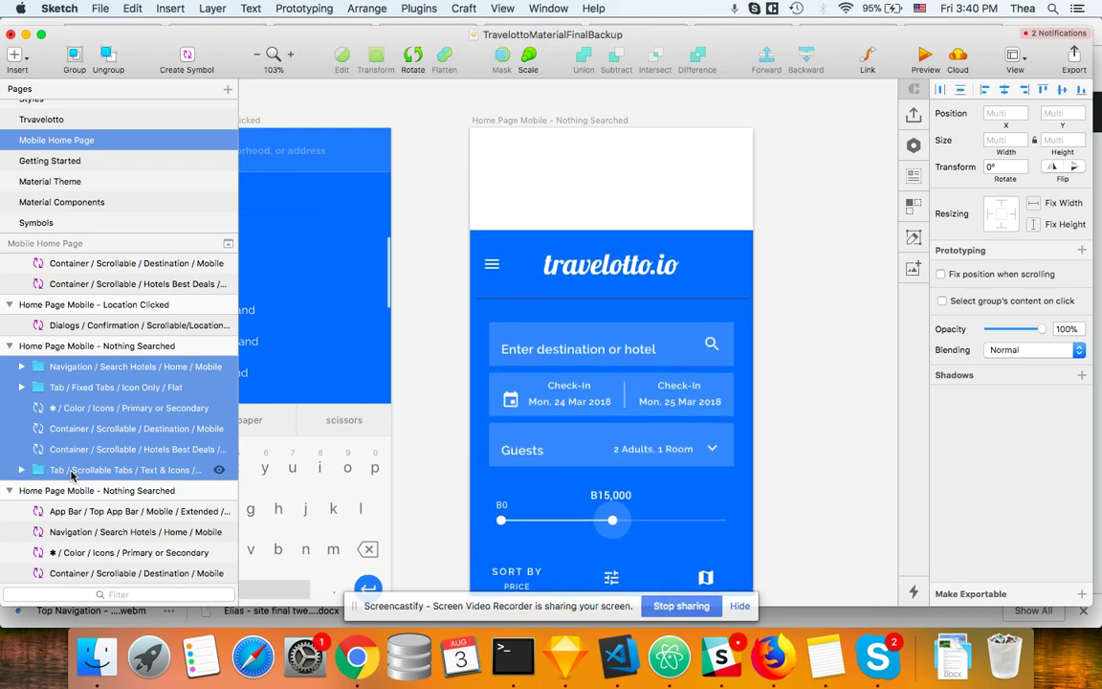
pyautogui.hotkey('shift', 'Down')
pyautogui.hotkey('shift', 'Down')
pyautogui.hotkey('shift', 'Down')
pyautogui.hotkey('shift', 'Down')
pyautogui.hotkey('shift', 'Down')
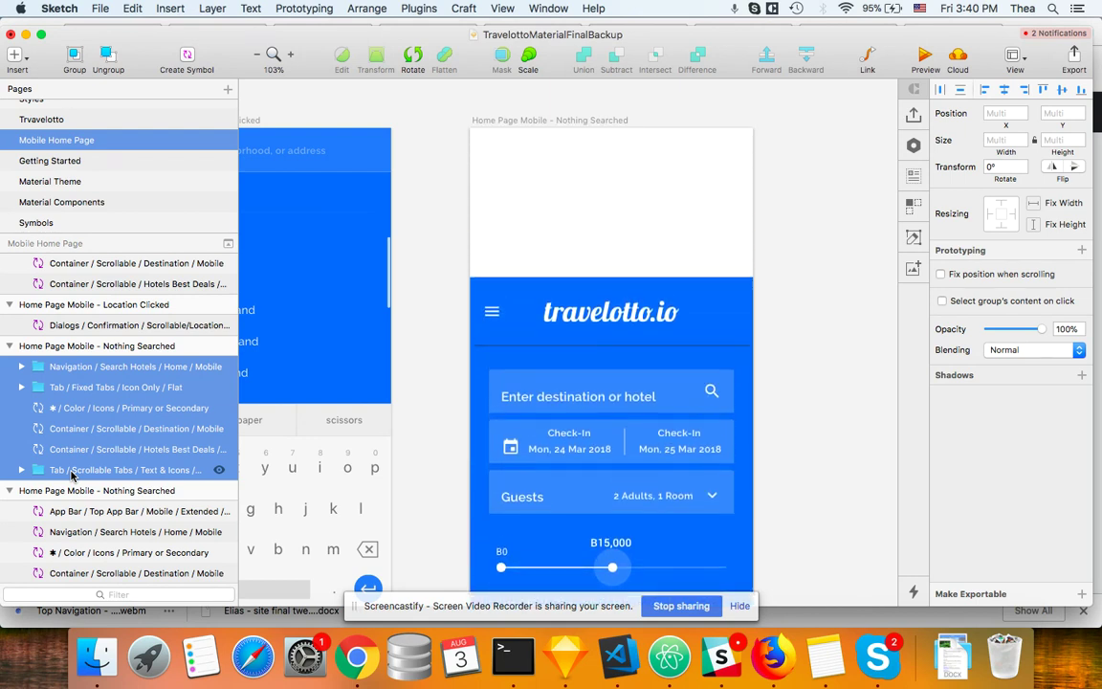
pyautogui.hotkey('shift', 'Down')
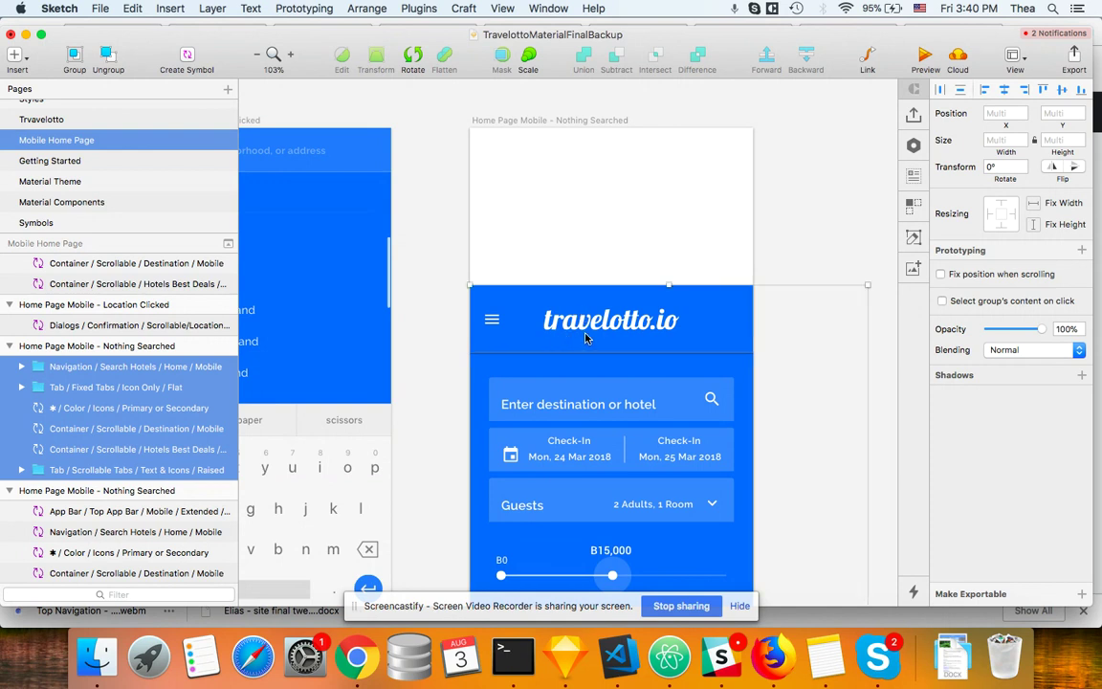
pyautogui.click(805, 200)
# Delete the old blue top bar header from the artboard.
pyautogui.click(636, 291)
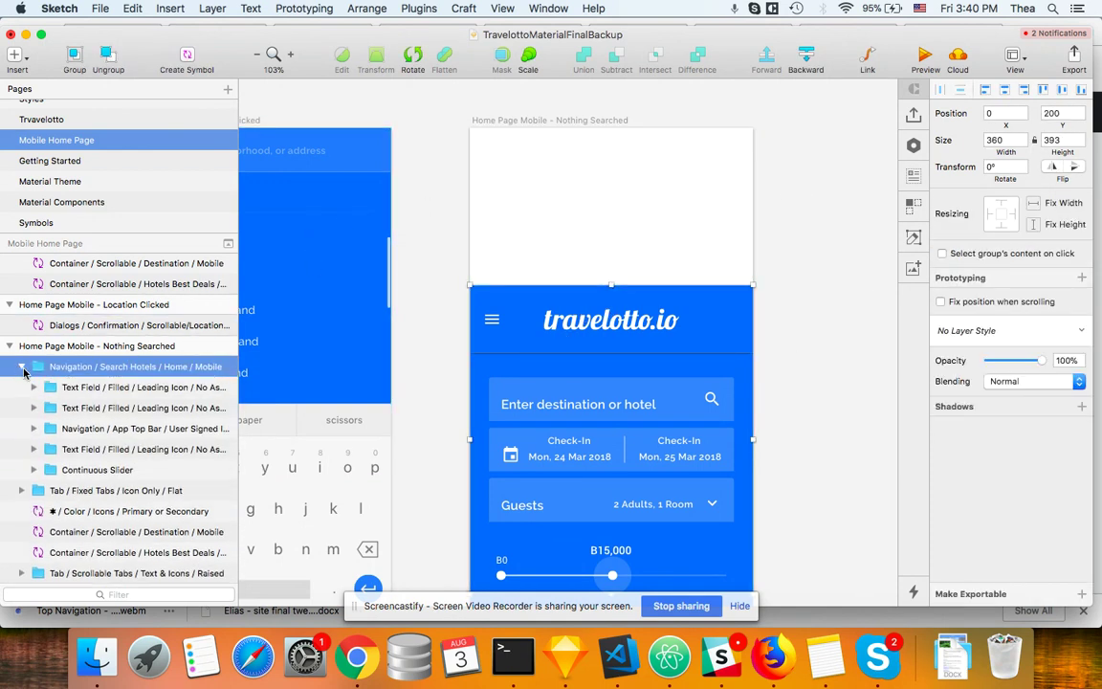
pyautogui.click(59, 388)
pyautogui.click(67, 409)
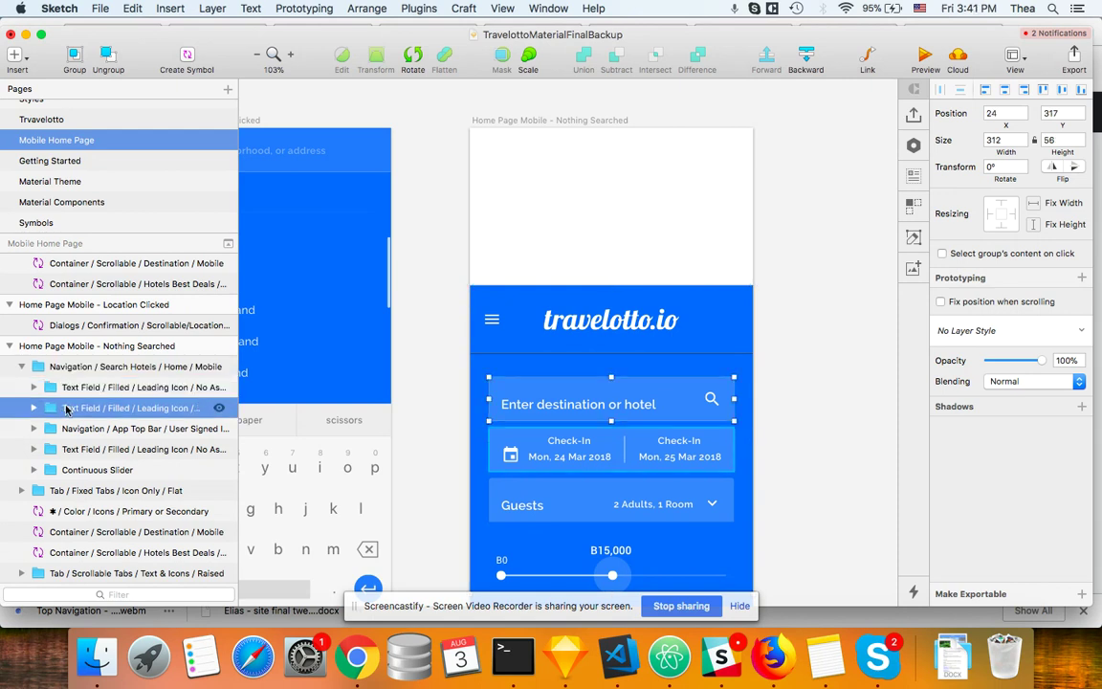
pyautogui.press('Tab')
pyautogui.press('Tab')
pyautogui.press('Tab')
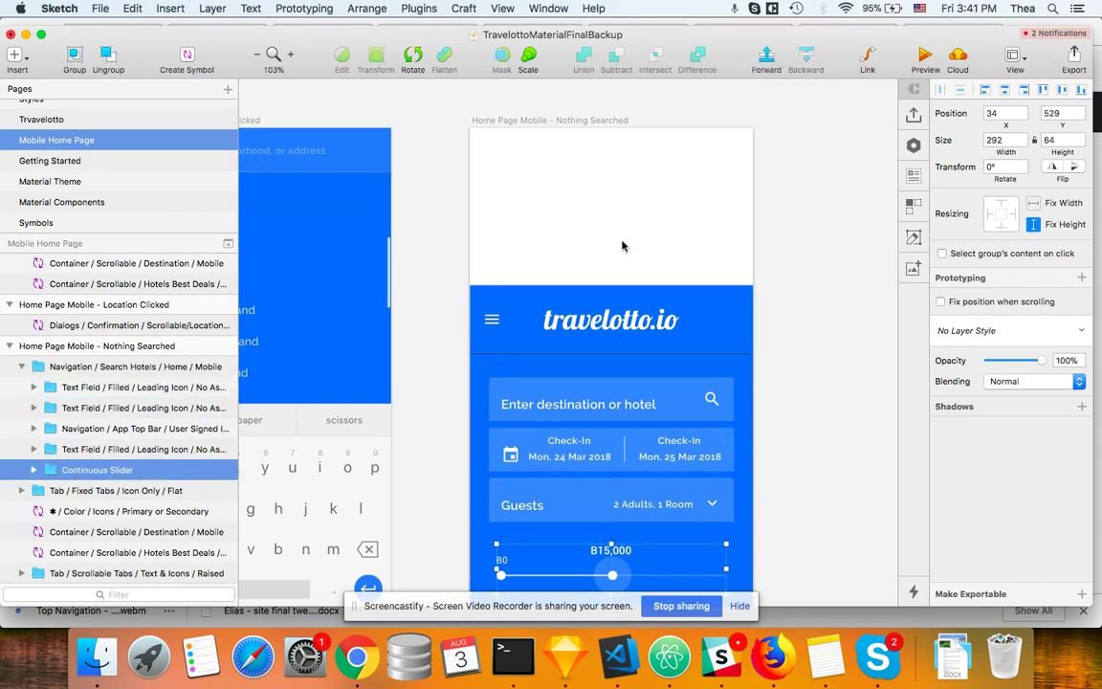
pyautogui.click(536, 316)
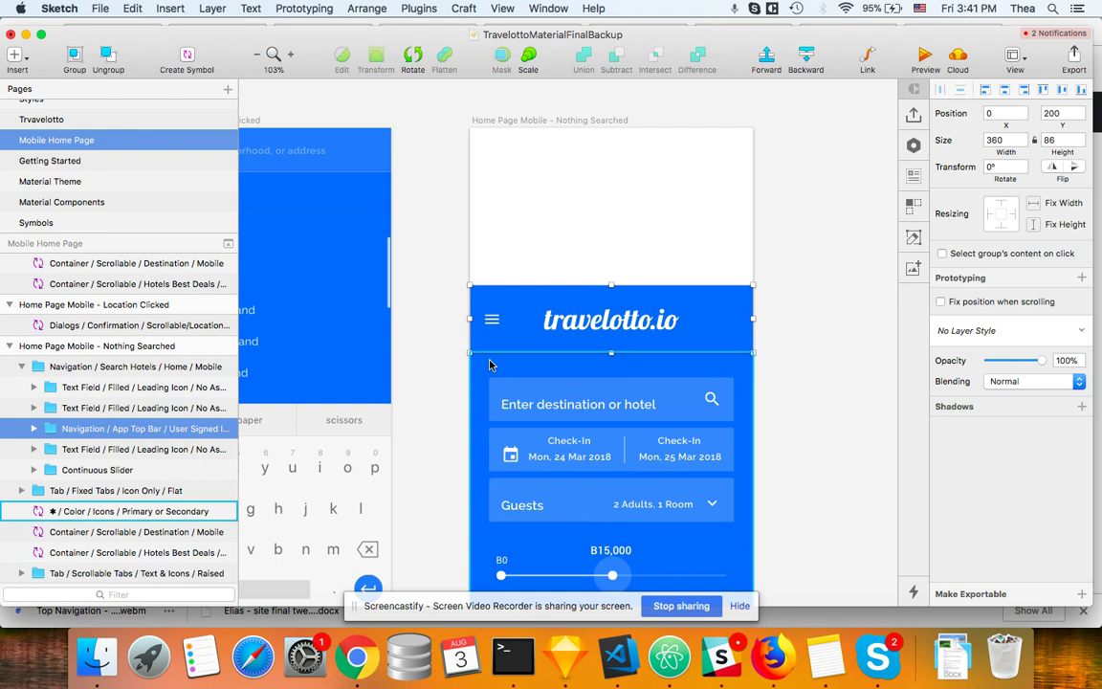
pyautogui.press('BackSpace')
# Select the Home Page Mobile - Nothing Searched artboard by its title.
pyautogui.hscroll(-3, 608, 298)
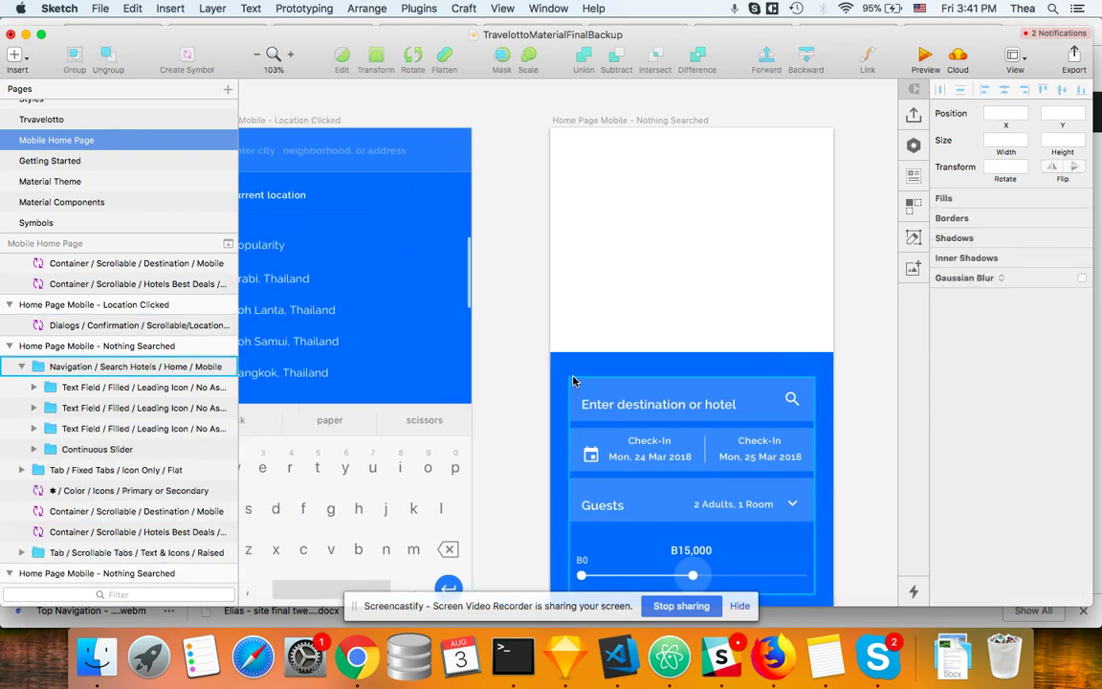
pyautogui.click(386, 328)
pyautogui.hscroll(-10, 385, 327)
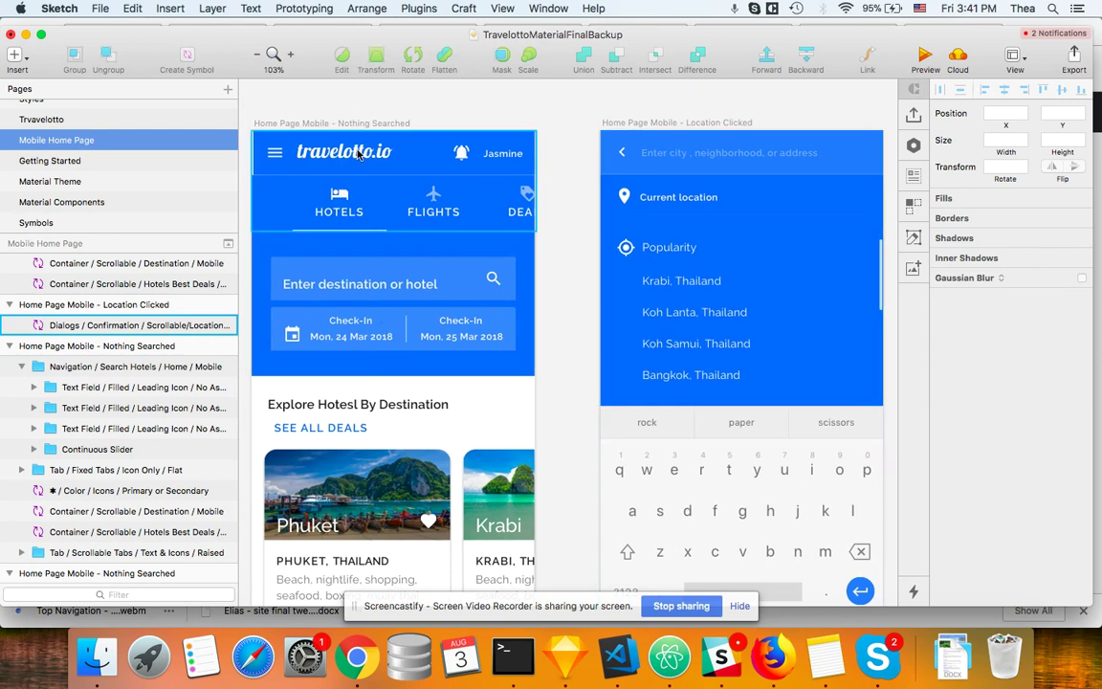
pyautogui.hscroll(10, 741, 311)
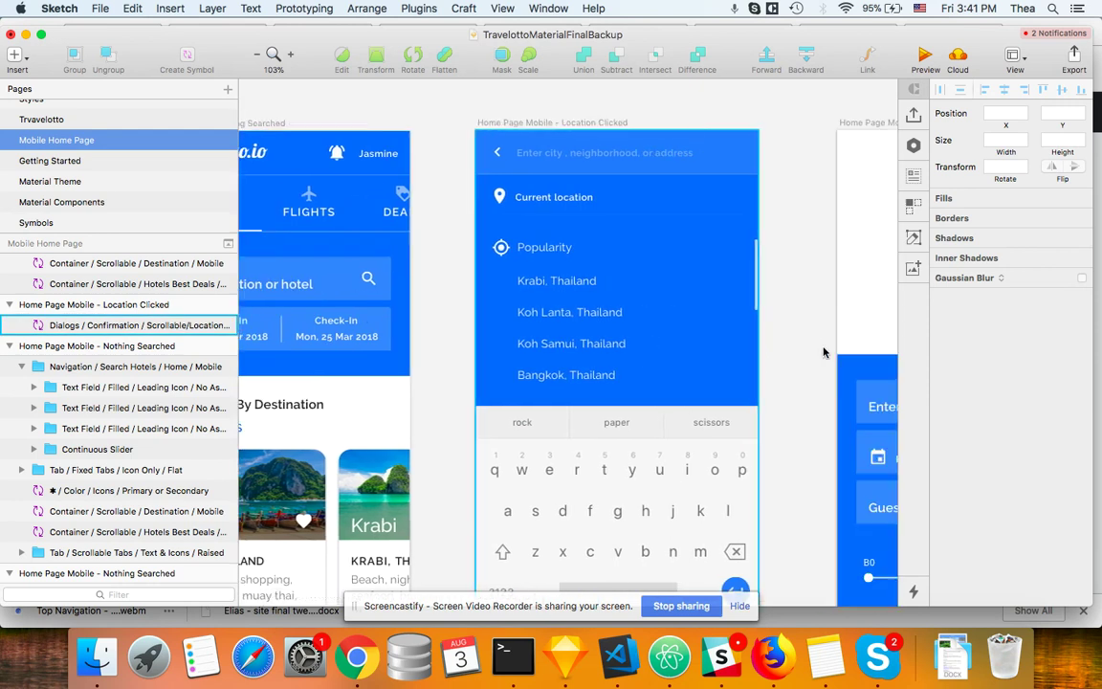
pyautogui.hscroll(1, 823, 353)
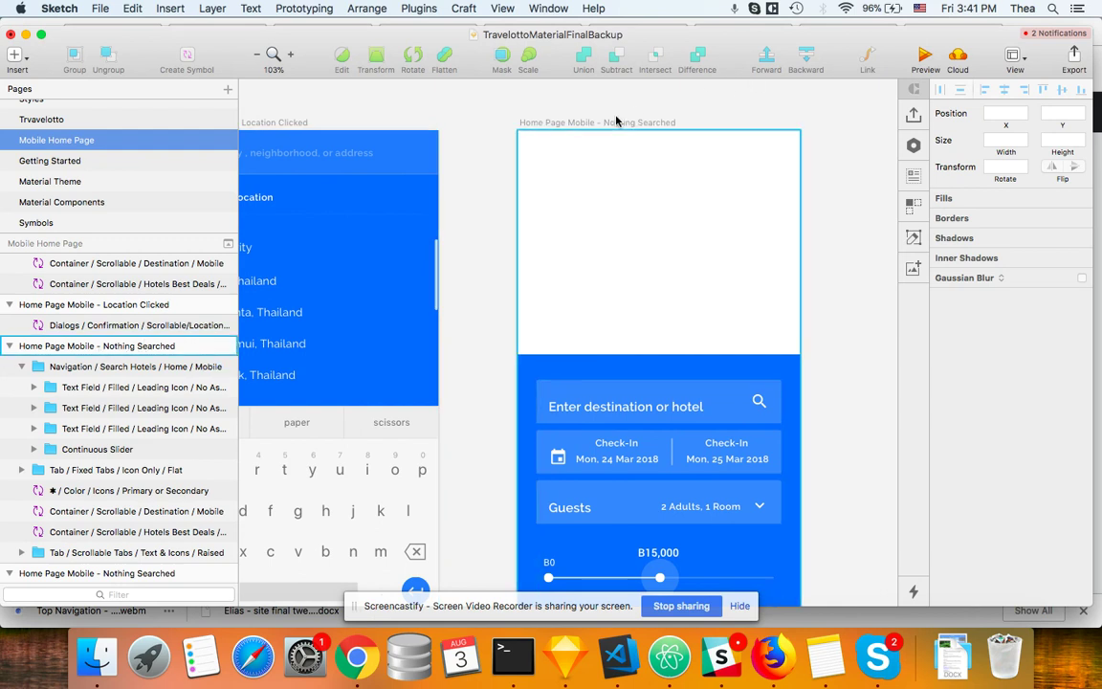
pyautogui.click(555, 121)
# Insert the Mobile/Extended/Flat/Primary Color top app bar at the artboard's top with X 0.
pyautogui.click(162, 11)
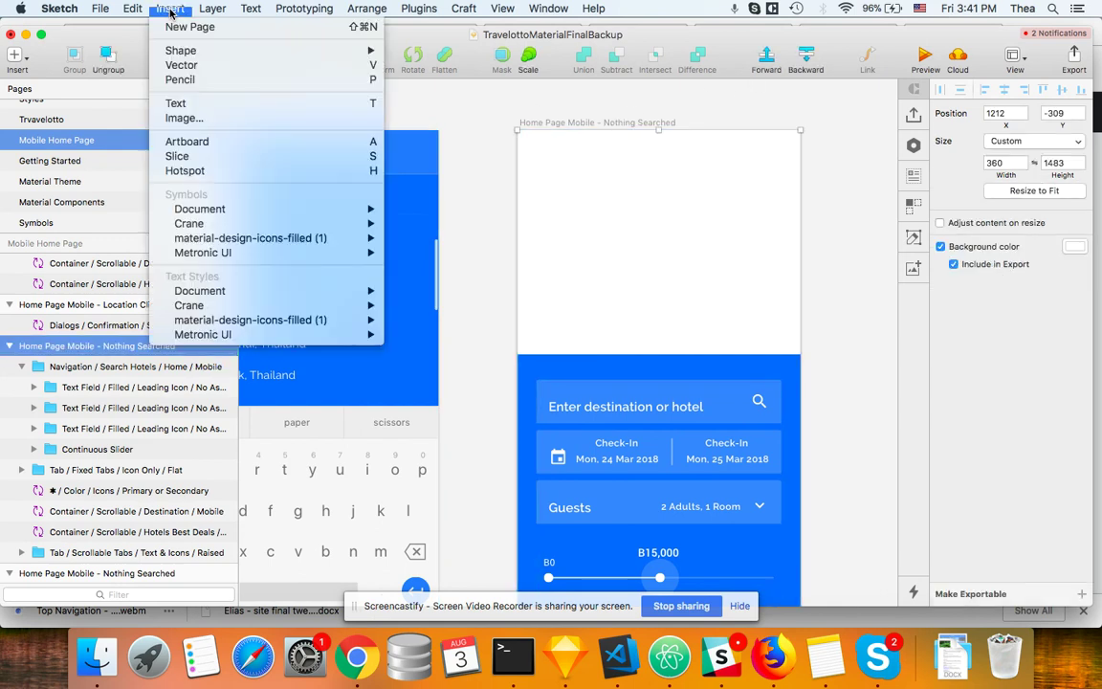
pyautogui.moveTo(363, 208)
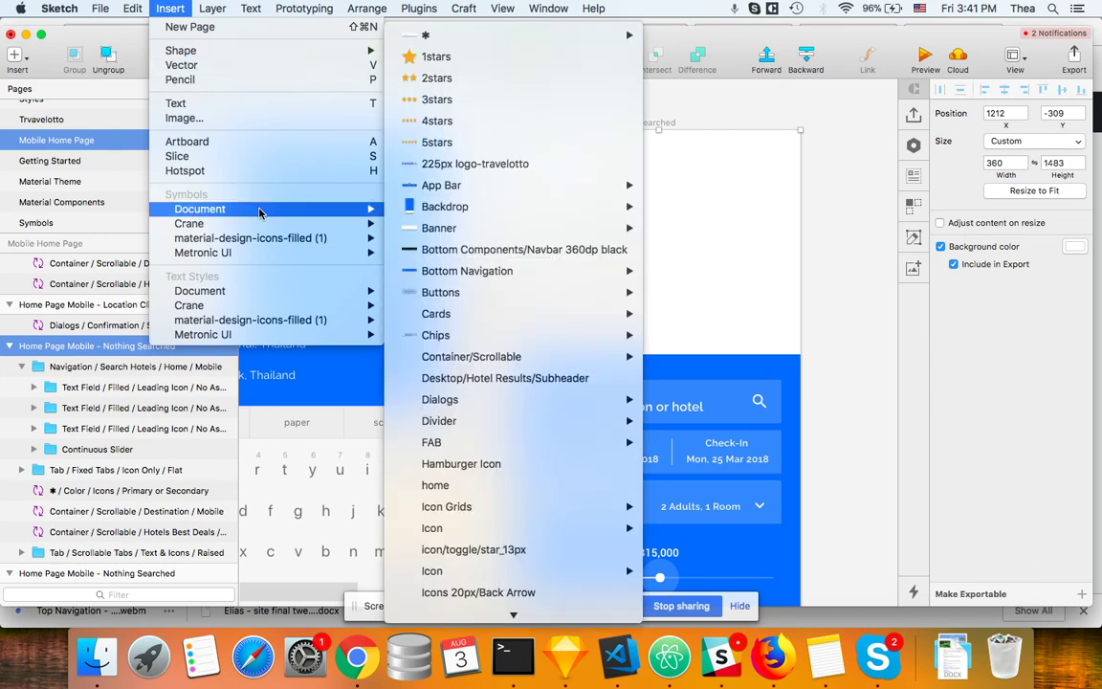
pyautogui.moveTo(537, 220)
pyautogui.moveTo(490, 186)
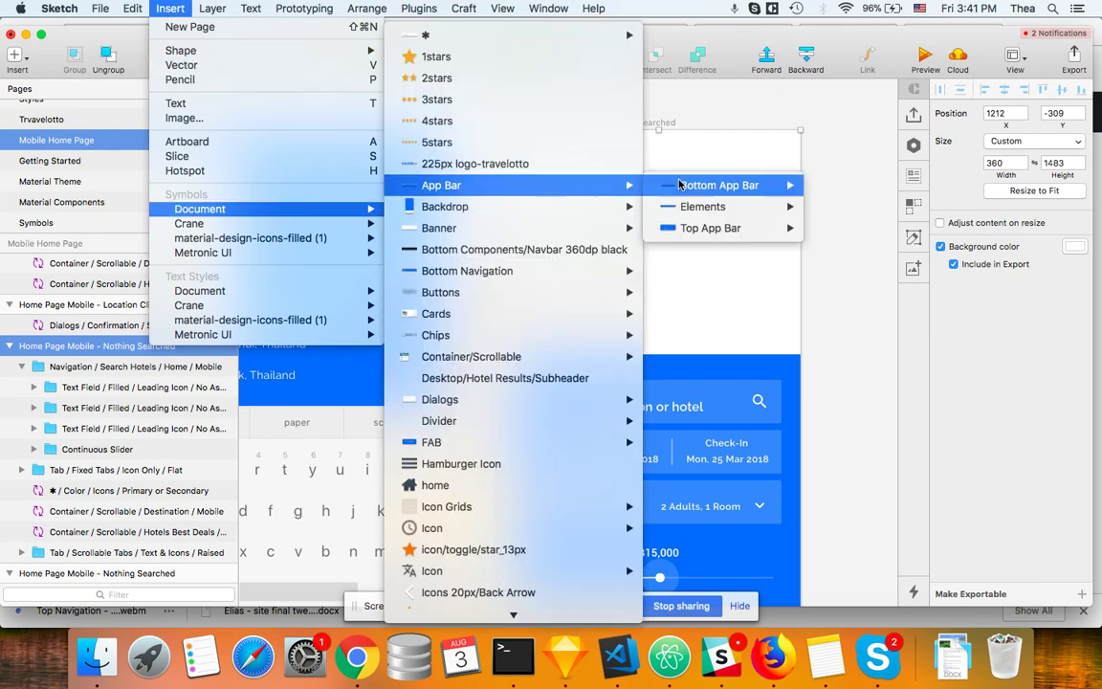
pyautogui.moveTo(719, 229)
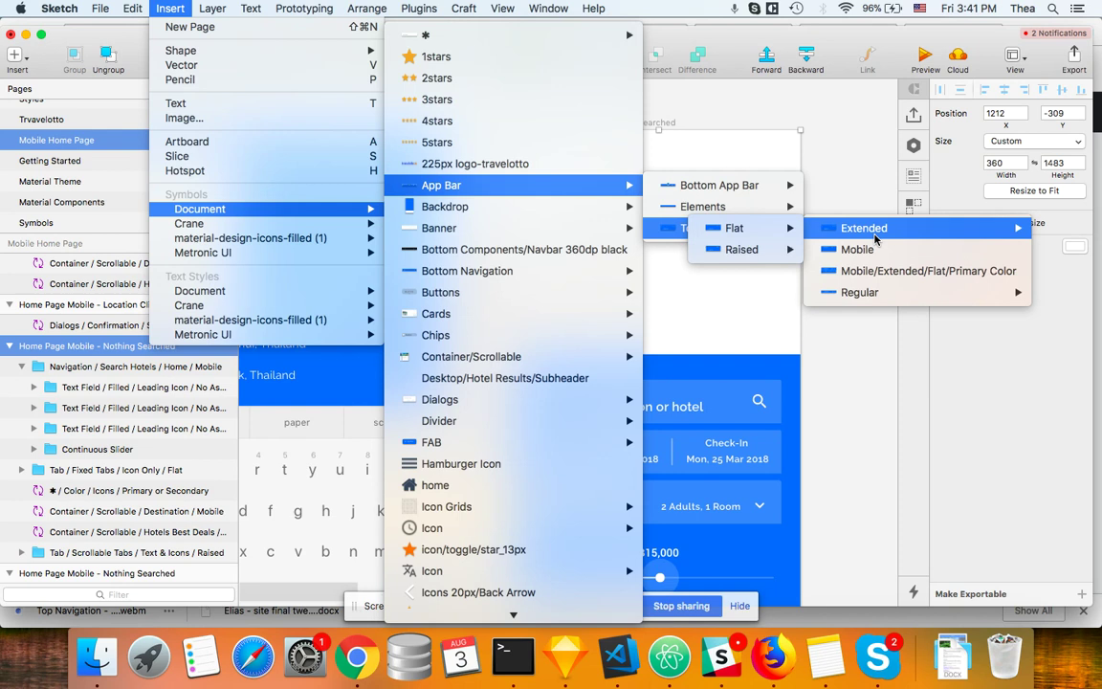
pyautogui.click(888, 278)
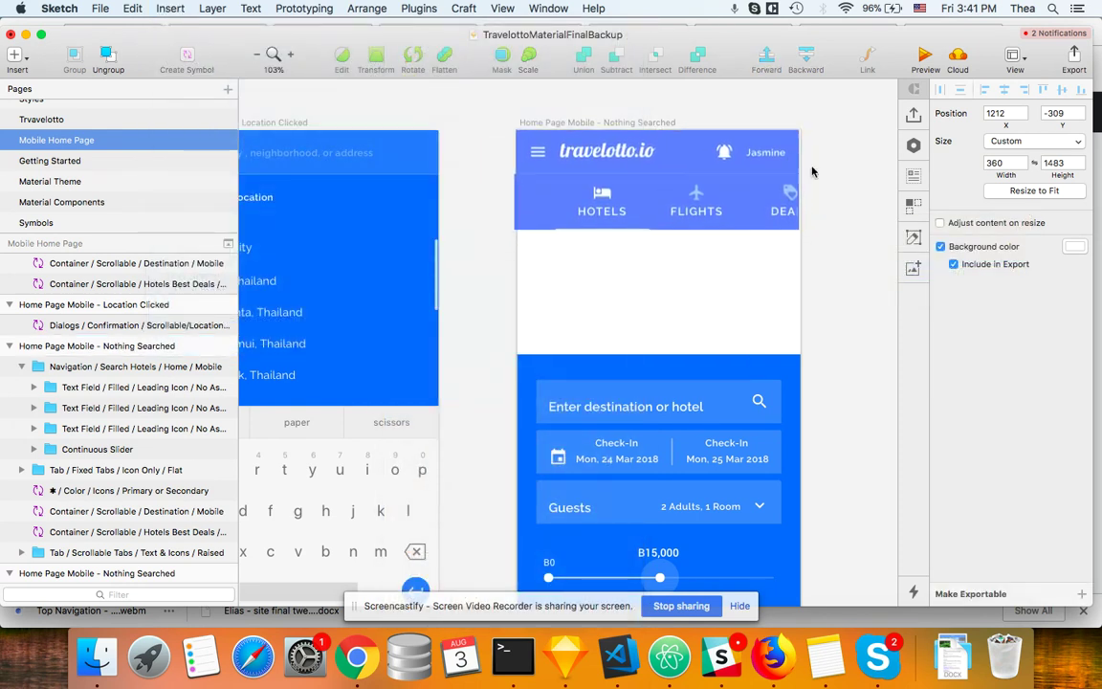
pyautogui.click(658, 182)
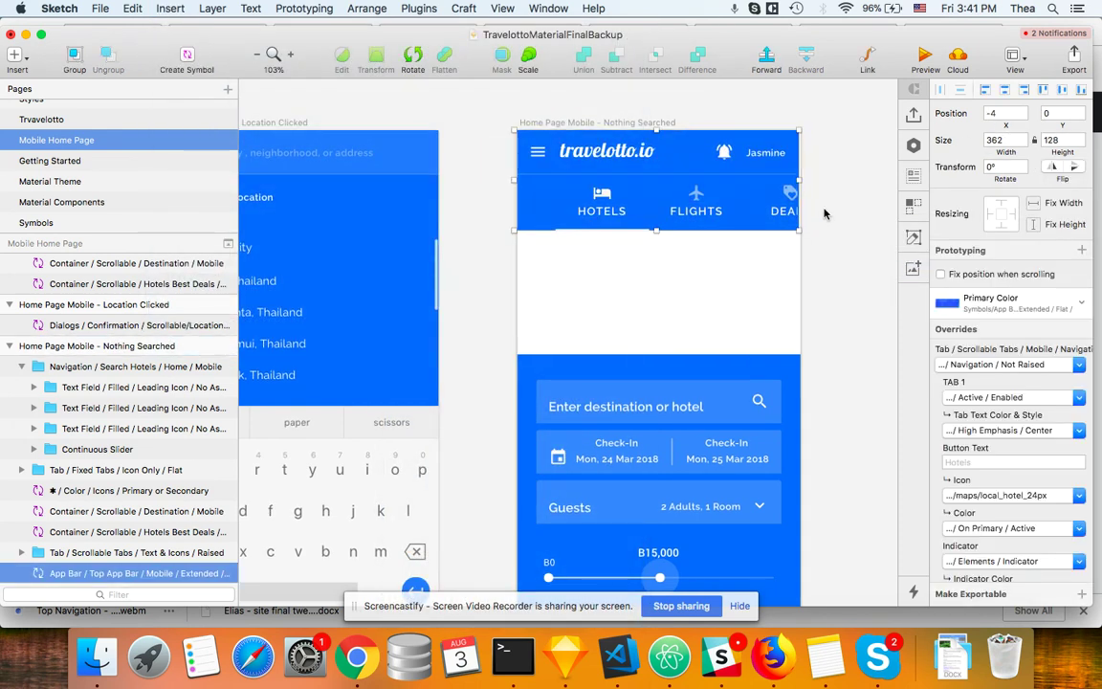
pyautogui.click(1002, 113)
pyautogui.press('Return')
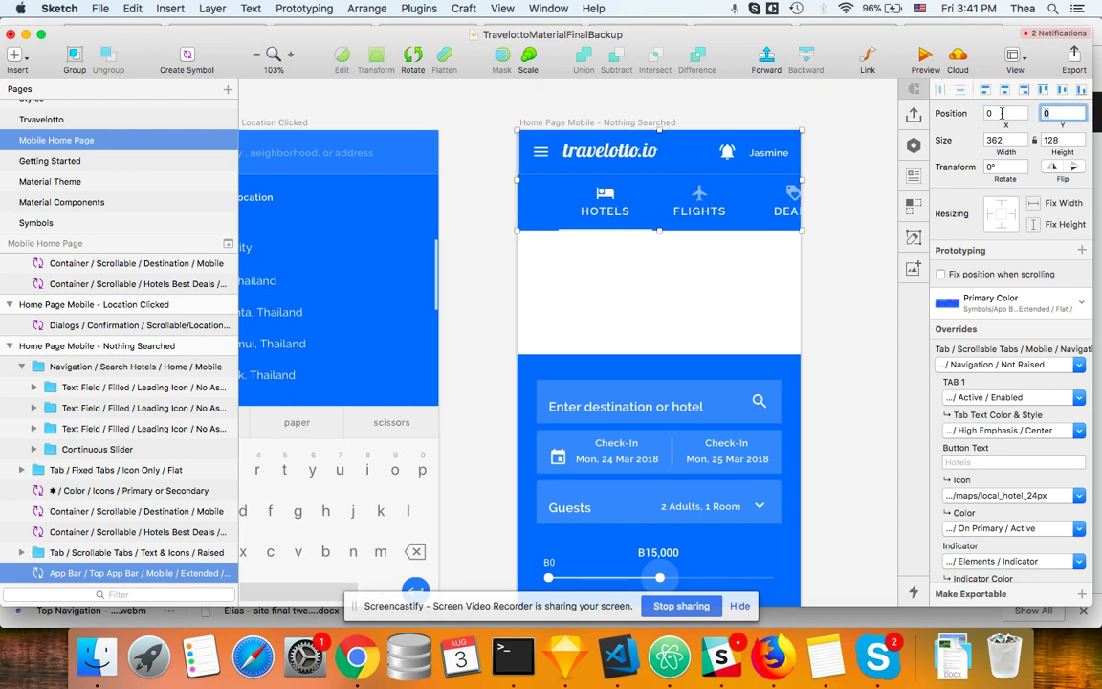
pyautogui.click(843, 272)
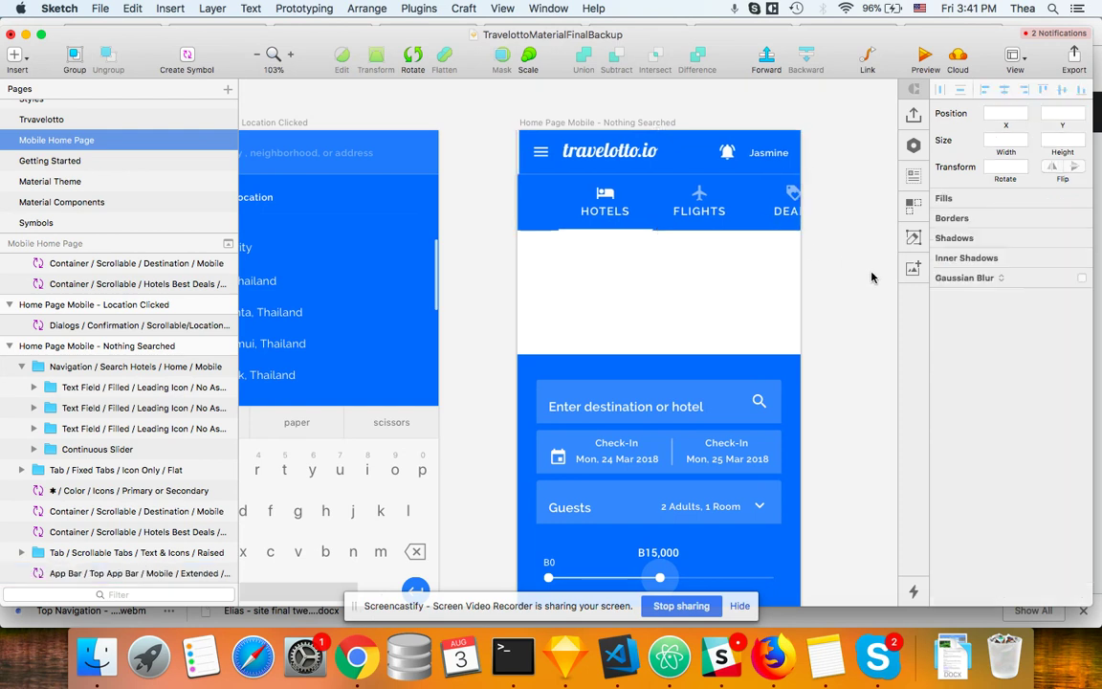
# Collapse the Navigation / Search Hotels group and select the new App Bar layer.
pyautogui.click(654, 380)
pyautogui.scroll(-1, 115, 421)
pyautogui.scroll(2, 89, 424)
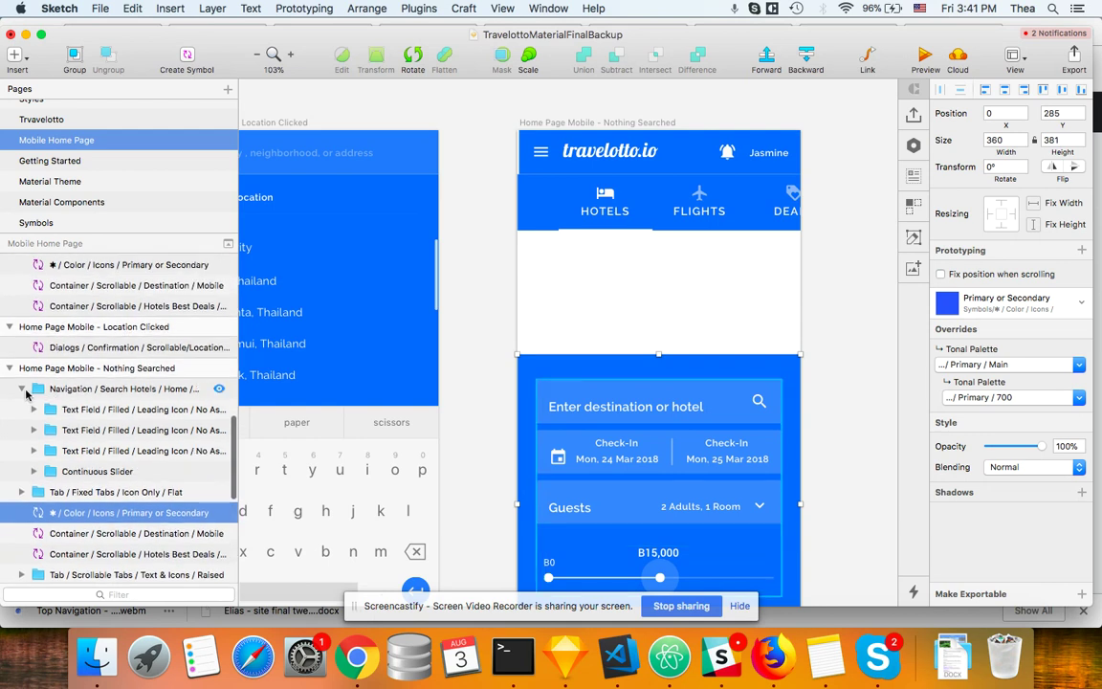
pyautogui.click(21, 389)
pyautogui.click(97, 392)
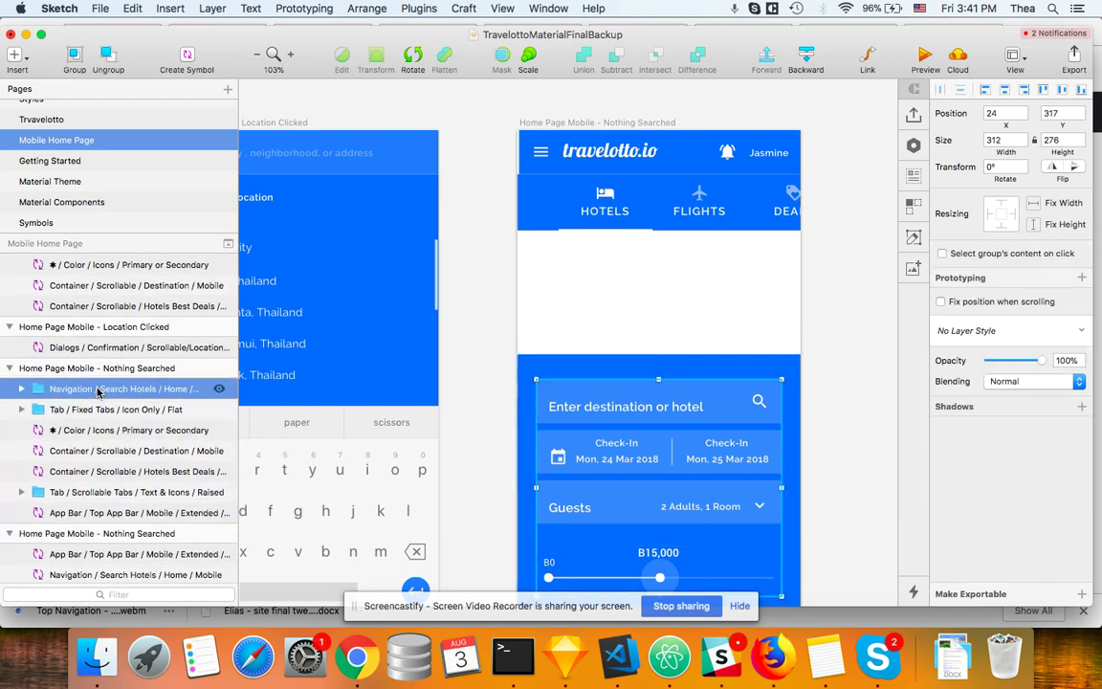
pyautogui.click(100, 410)
pyautogui.click(66, 516)
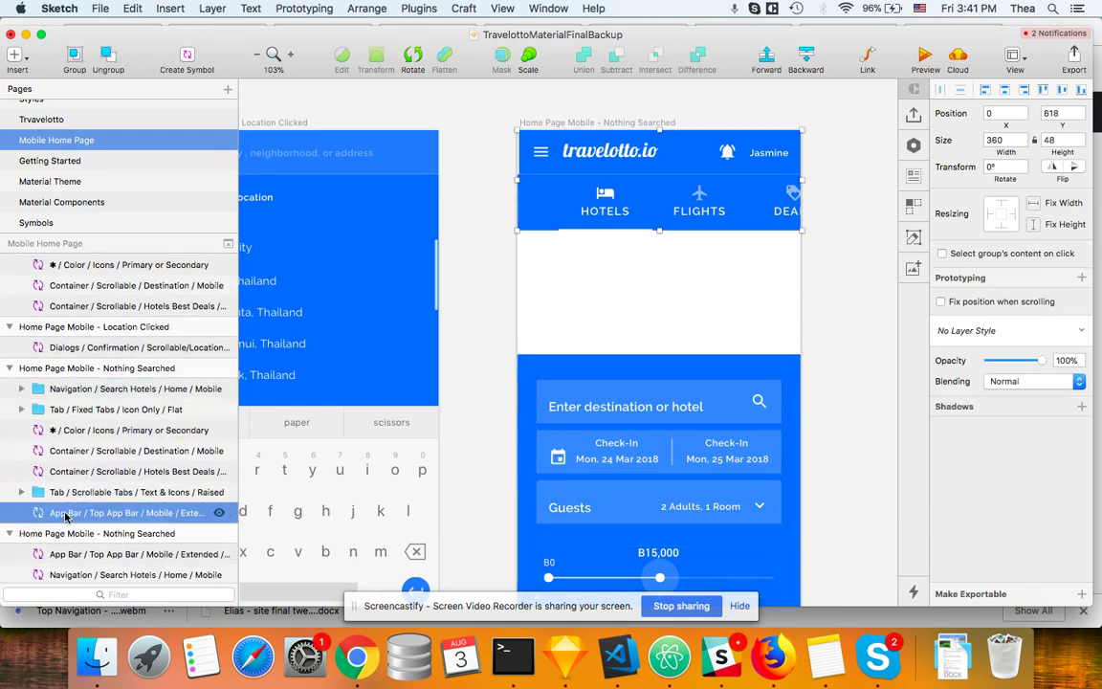
# Move App Bar to the top of the layer list and shift Navigation through Scrollable Tabs up.
pyautogui.moveTo(66, 516); pyautogui.dragTo(45, 386)
pyautogui.click(48, 412)
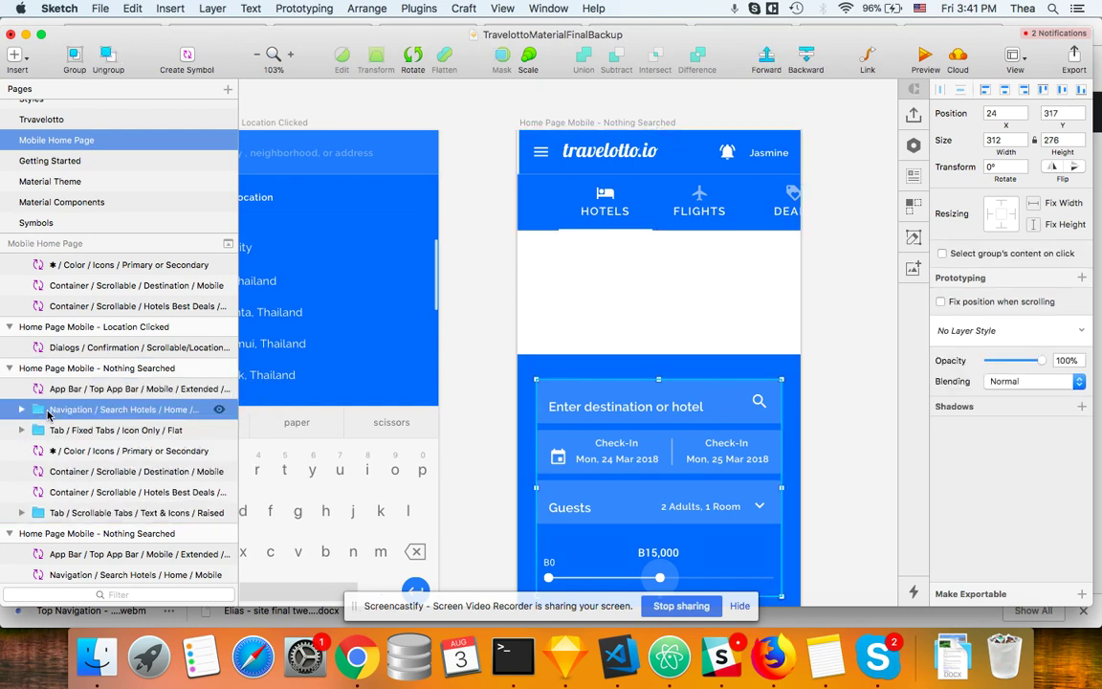
pyautogui.keyDown('shift'); pyautogui.click(79, 515); pyautogui.keyUp('shift')
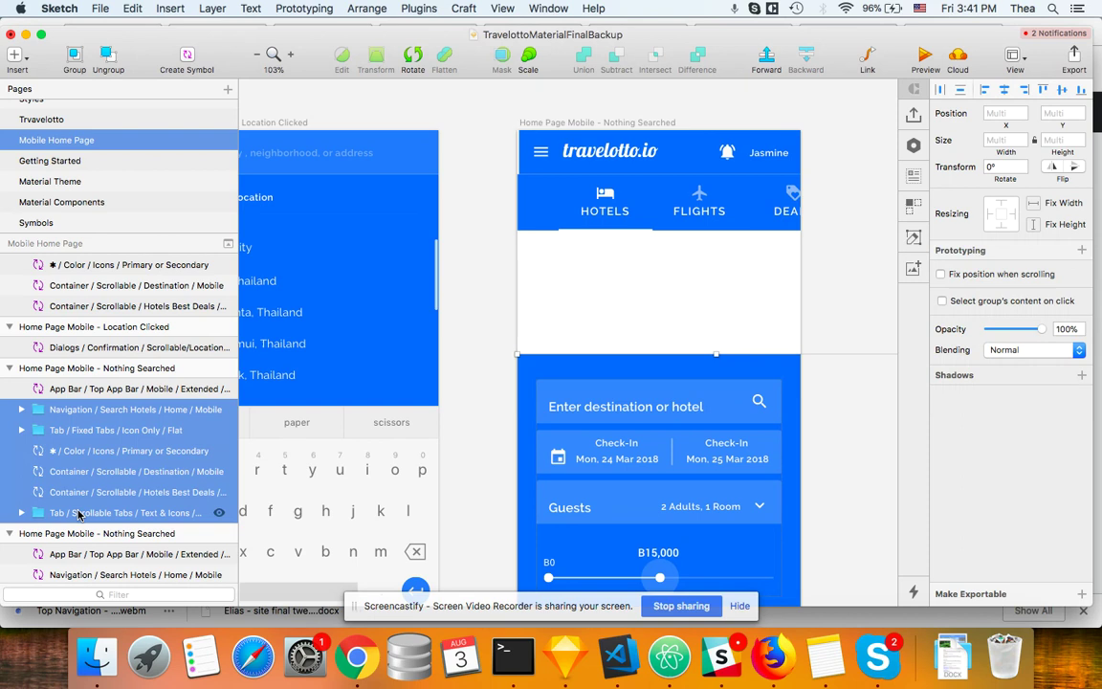
pyautogui.hotkey('shift', 'Up')
pyautogui.hotkey('shift', 'Up')
pyautogui.hotkey('shift', 'Up')
pyautogui.hotkey('shift', 'Up')
pyautogui.hotkey('shift', 'Up')
pyautogui.hotkey('shift', 'Up')
pyautogui.hotkey('shift', 'Up')
pyautogui.hotkey('shift', 'Up')
pyautogui.hotkey('shift', 'Up')
pyautogui.hotkey('shift', 'Up')
pyautogui.hotkey('shift', 'Up')
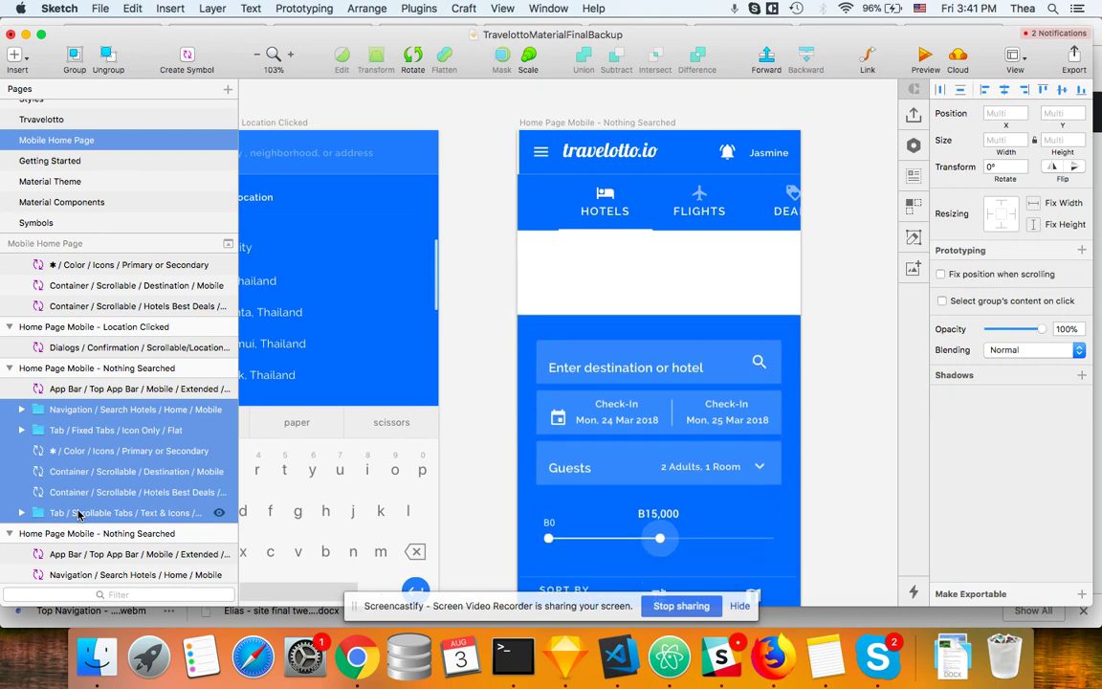
pyautogui.hotkey('shift', 'Up')
pyautogui.hotkey('shift', 'Up')
pyautogui.hotkey('shift', 'Up')
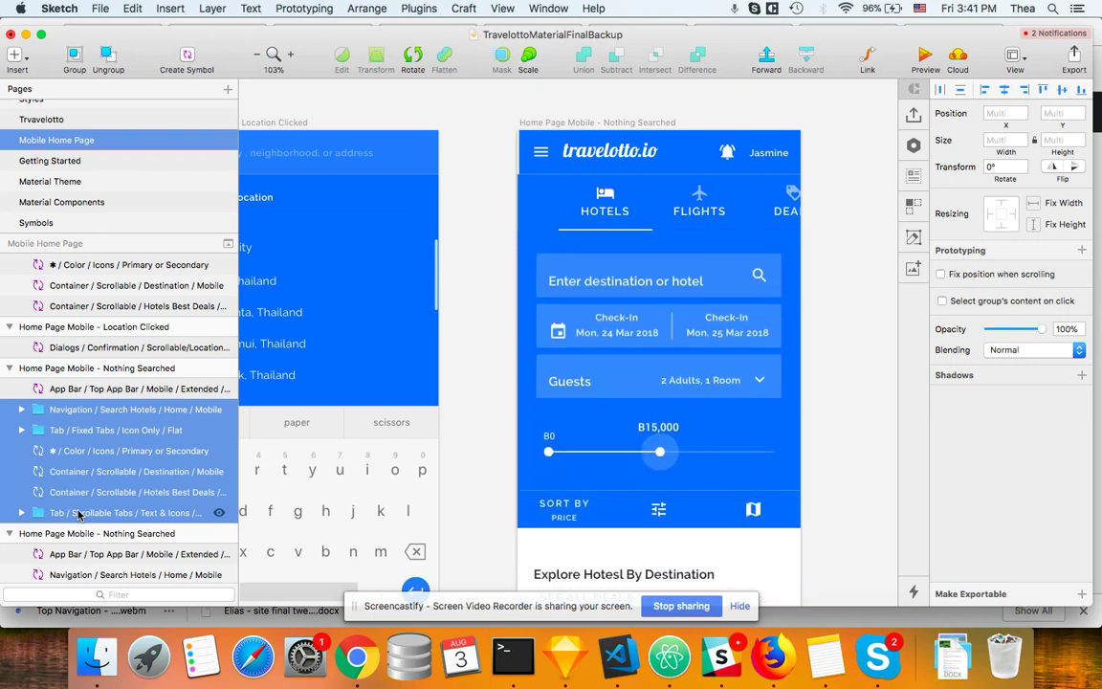
pyautogui.hotkey('shift', 'Down')
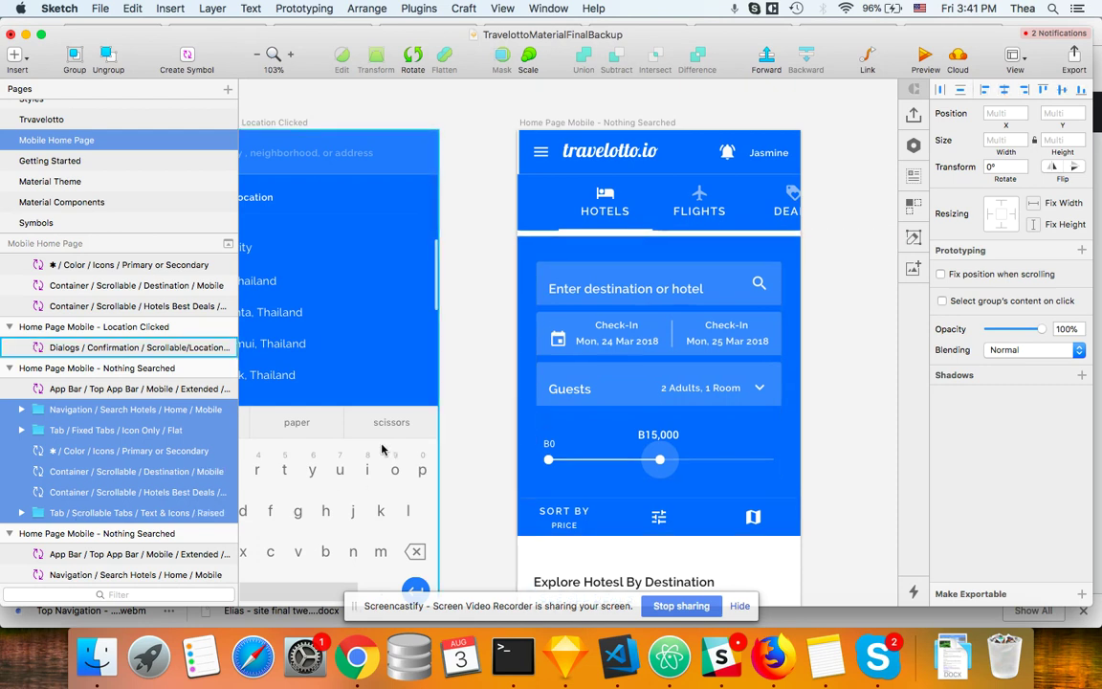
pyautogui.hotkey('shift', 'Up')
pyautogui.press('Down')
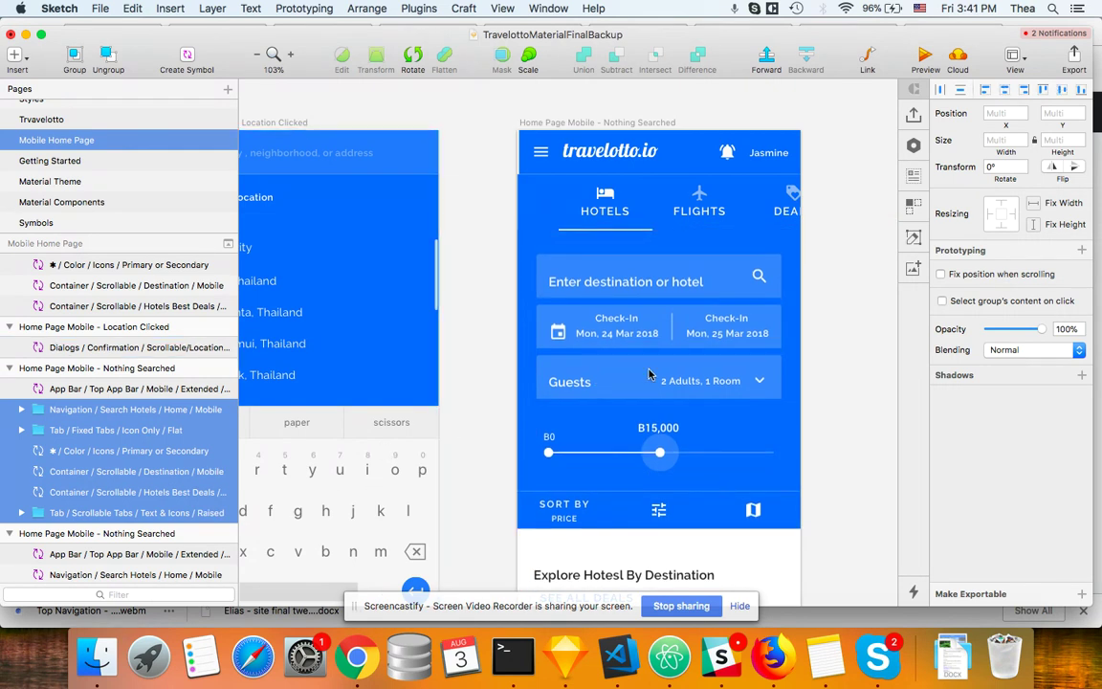
# Fine-tune the content's position so it sits snugly under the tabs with no gap.
pyautogui.click(697, 239)
pyautogui.scroll(5, 697, 238)
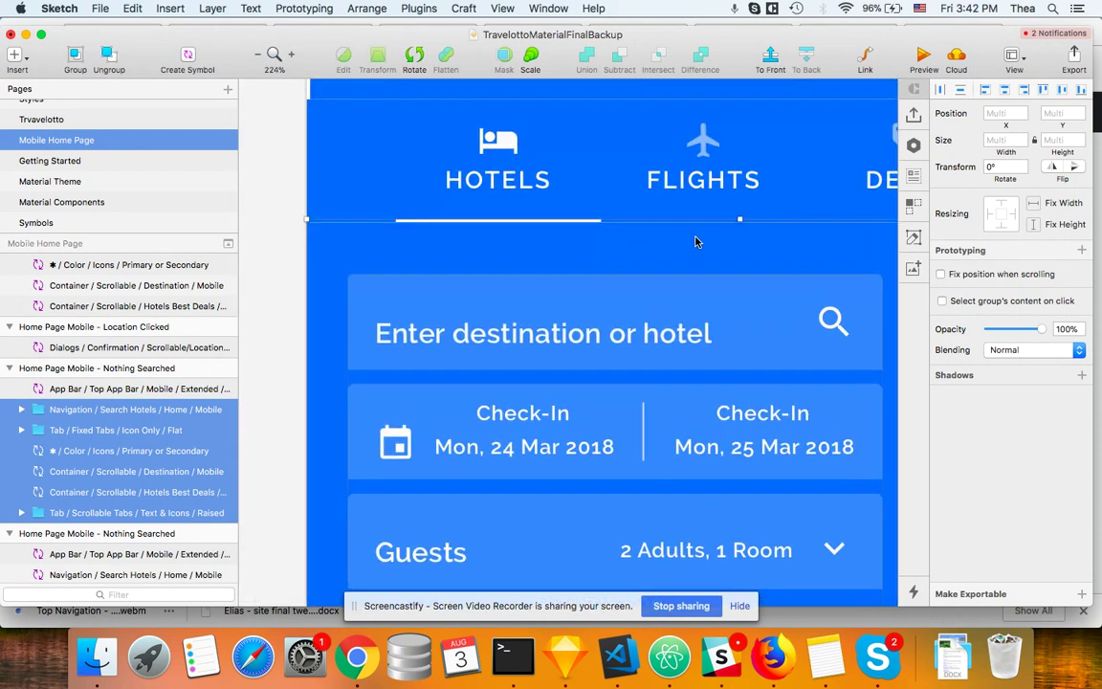
pyautogui.hotkey('shift', 'Down')
pyautogui.press('alt')
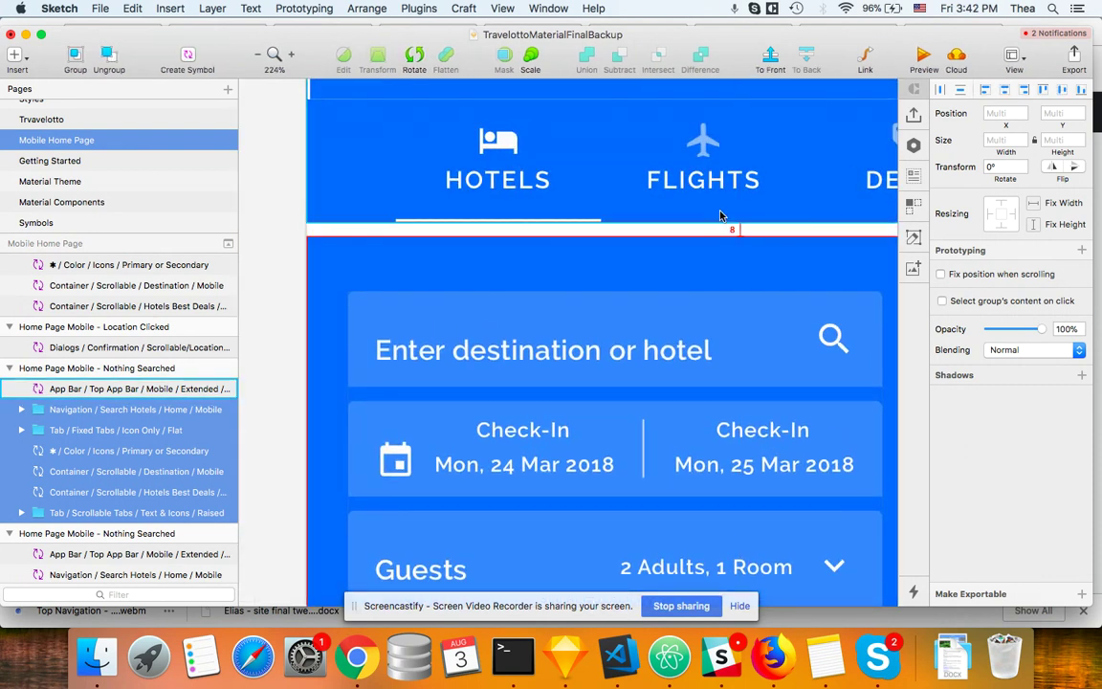
pyautogui.press('Up')
pyautogui.press('Up')
pyautogui.press('Up')
pyautogui.press('Up')
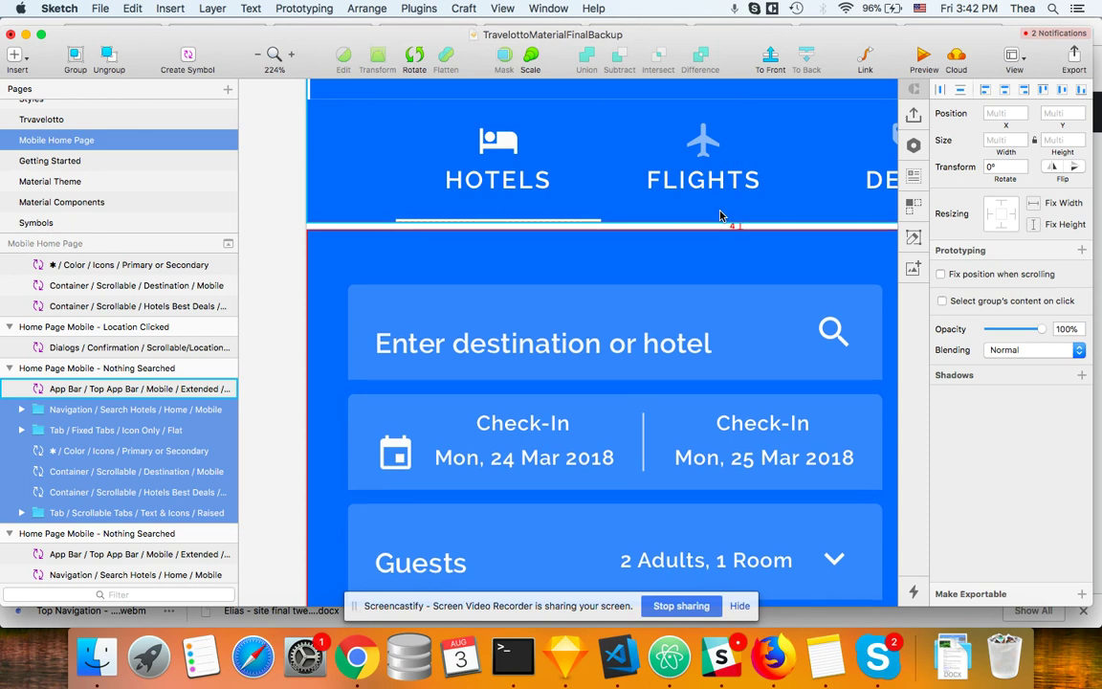
pyautogui.press('Up')
pyautogui.press('Down')
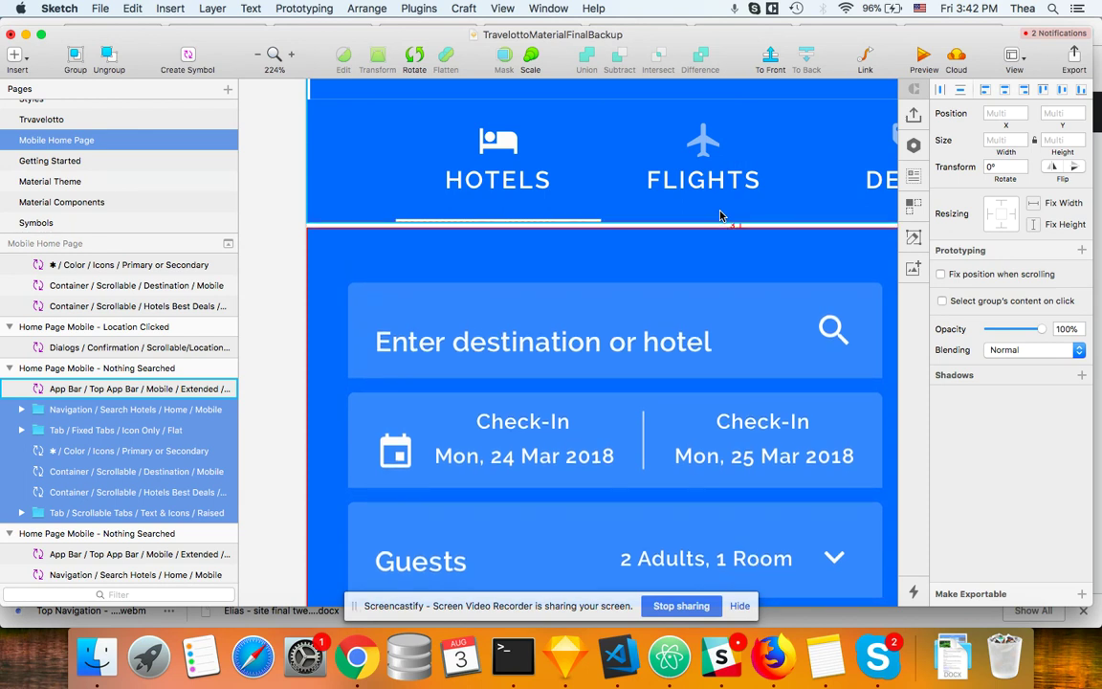
pyautogui.press('Up')
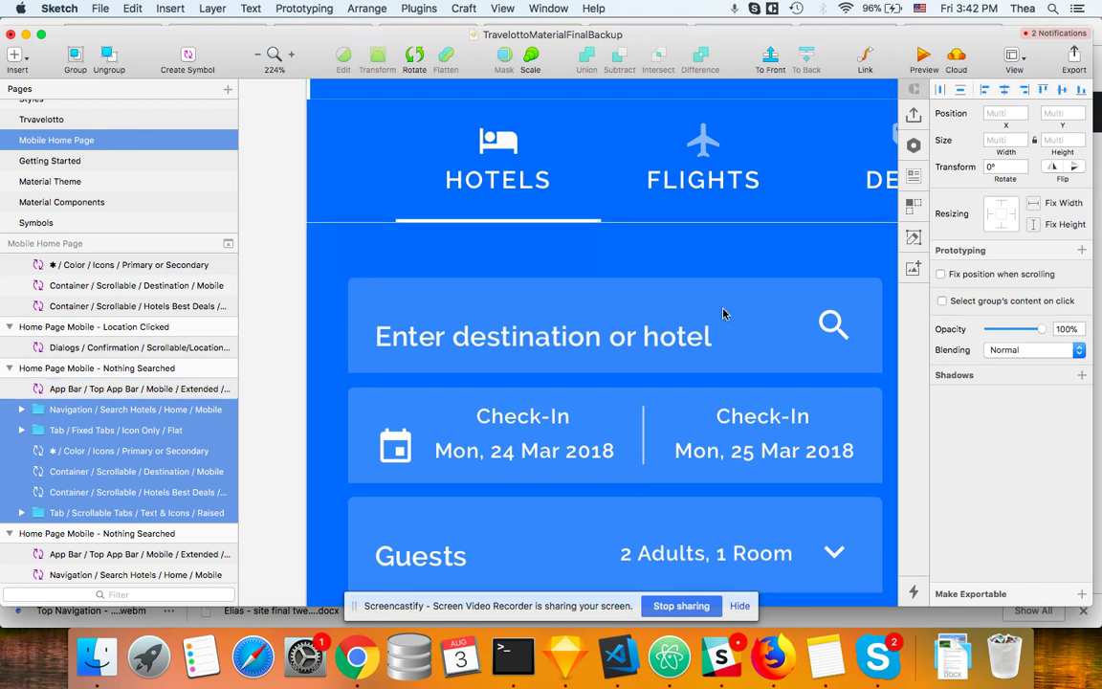
pyautogui.scroll(-5, 721, 312)
# Select the App Bar instance on the Nothing Searched artboard and open its symbol master.
pyautogui.scroll(-3, 848, 316)
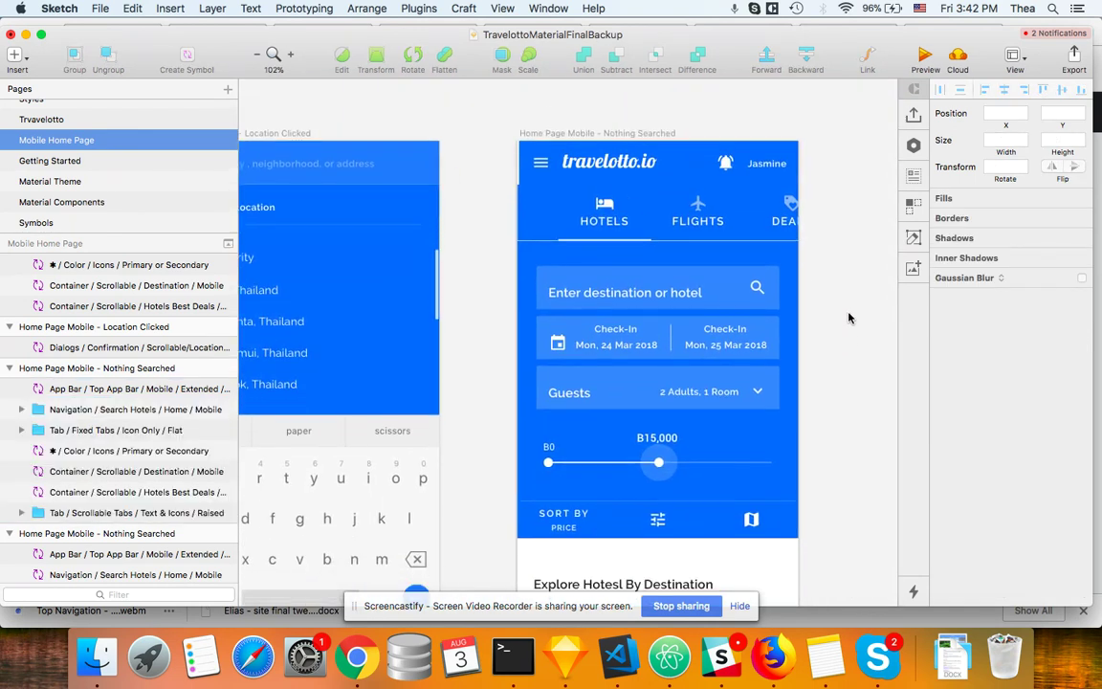
pyautogui.hscroll(2, 848, 318)
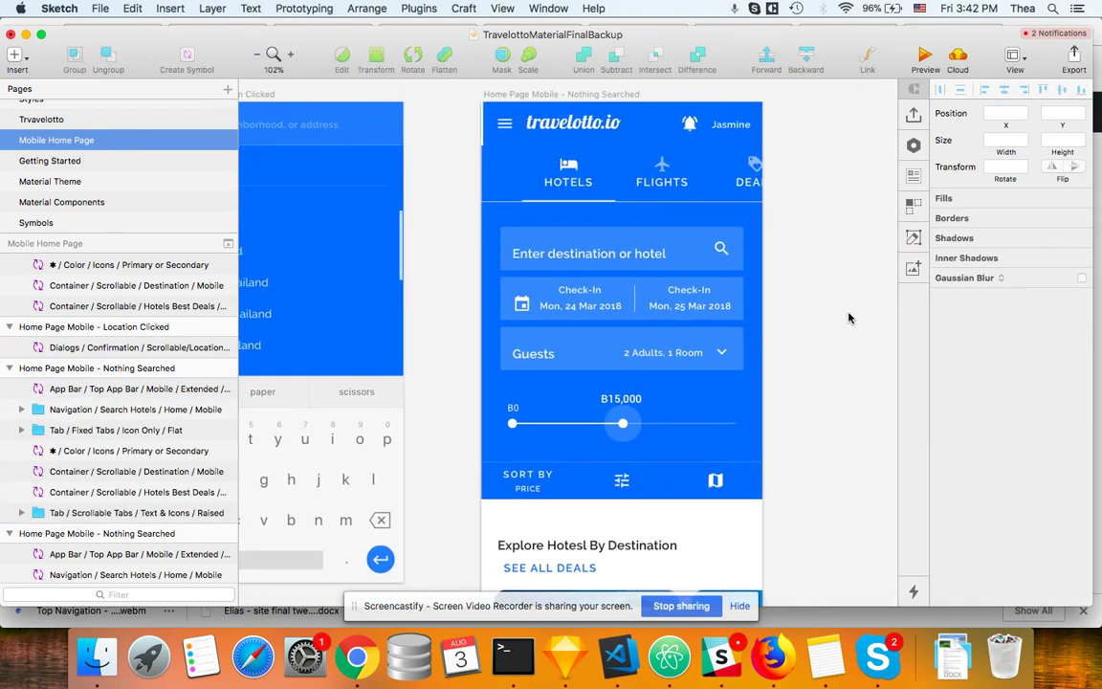
pyautogui.scroll(5, 819, 323)
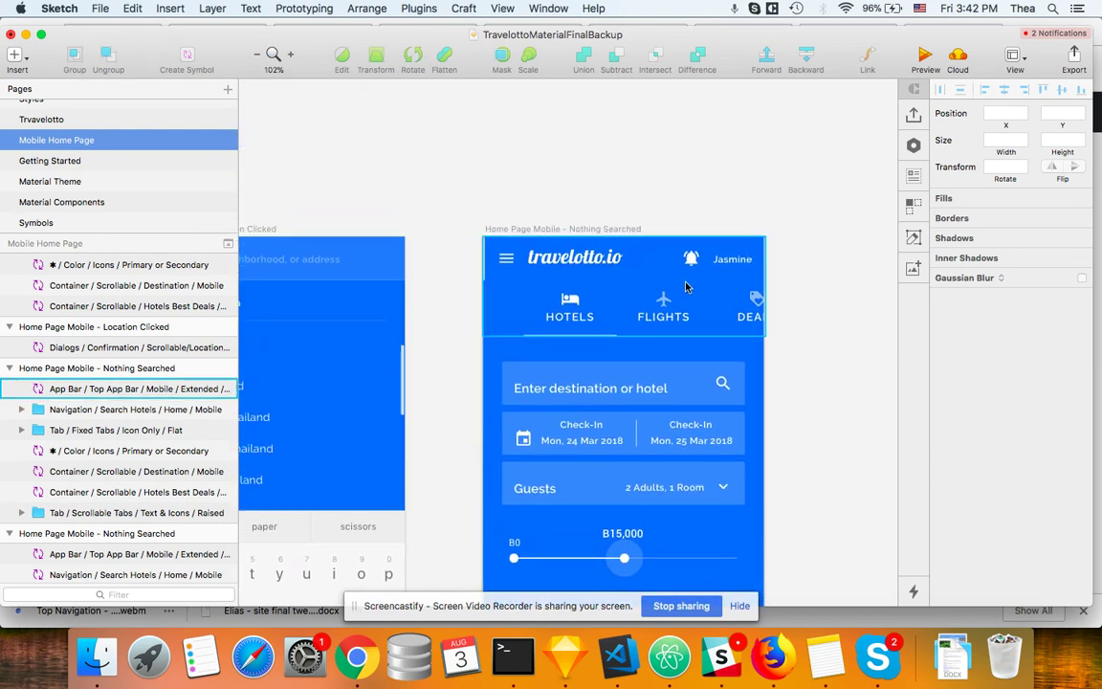
pyautogui.click(658, 262)
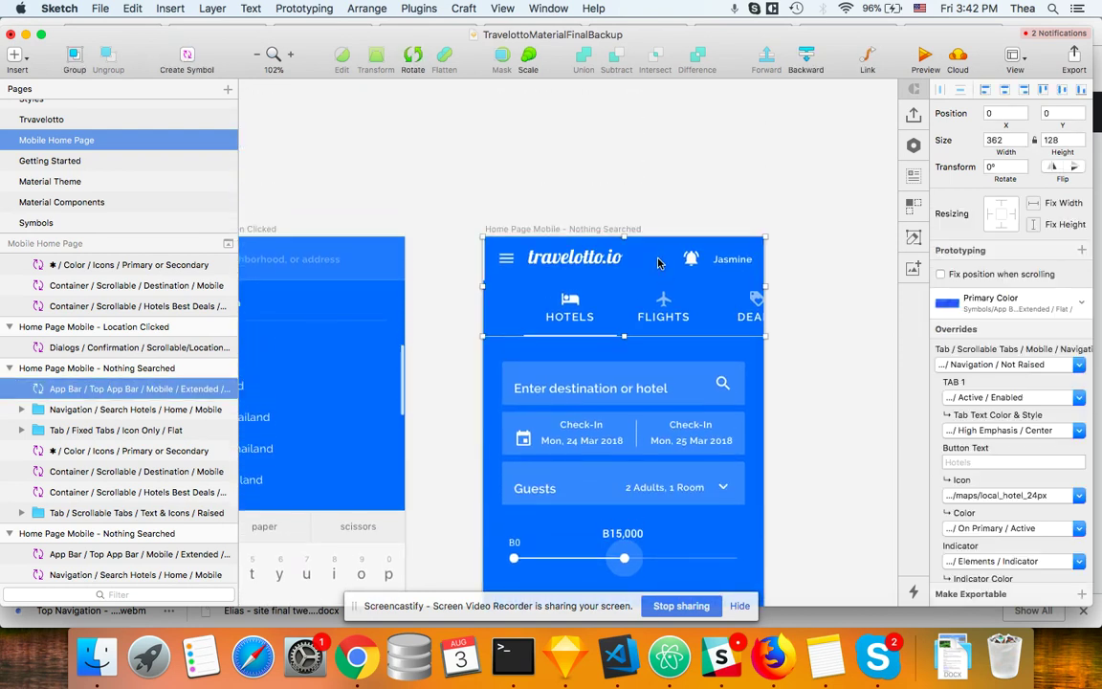
pyautogui.scroll(5, 555, 259)
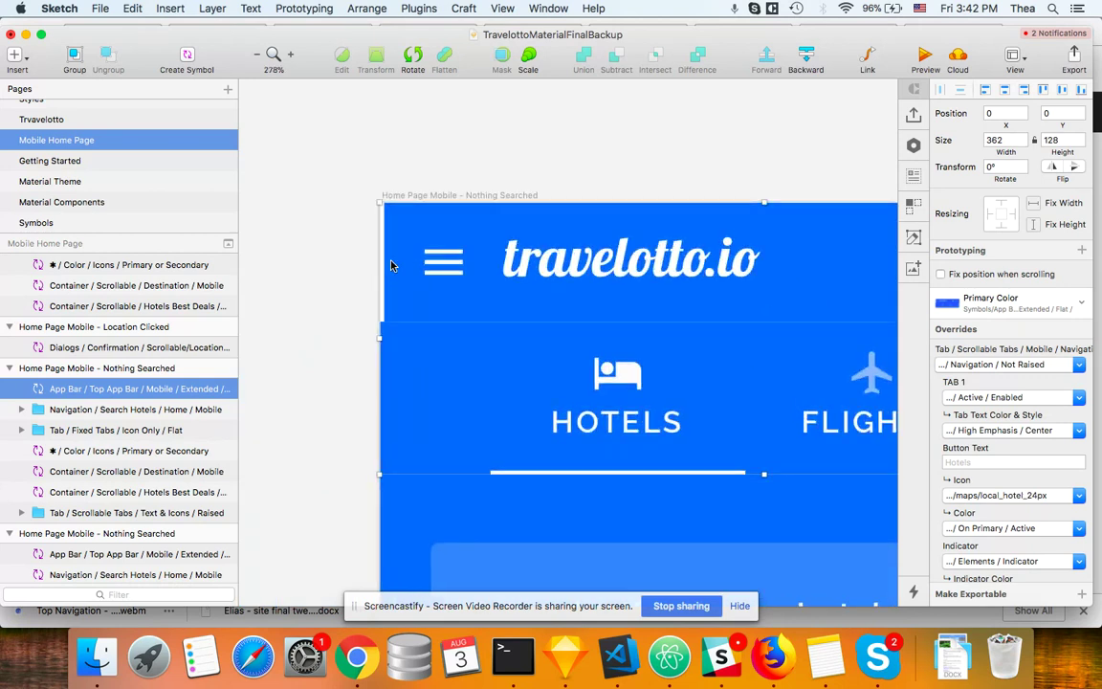
pyautogui.scroll(-5, 390, 265)
pyautogui.hscroll(2, 612, 306)
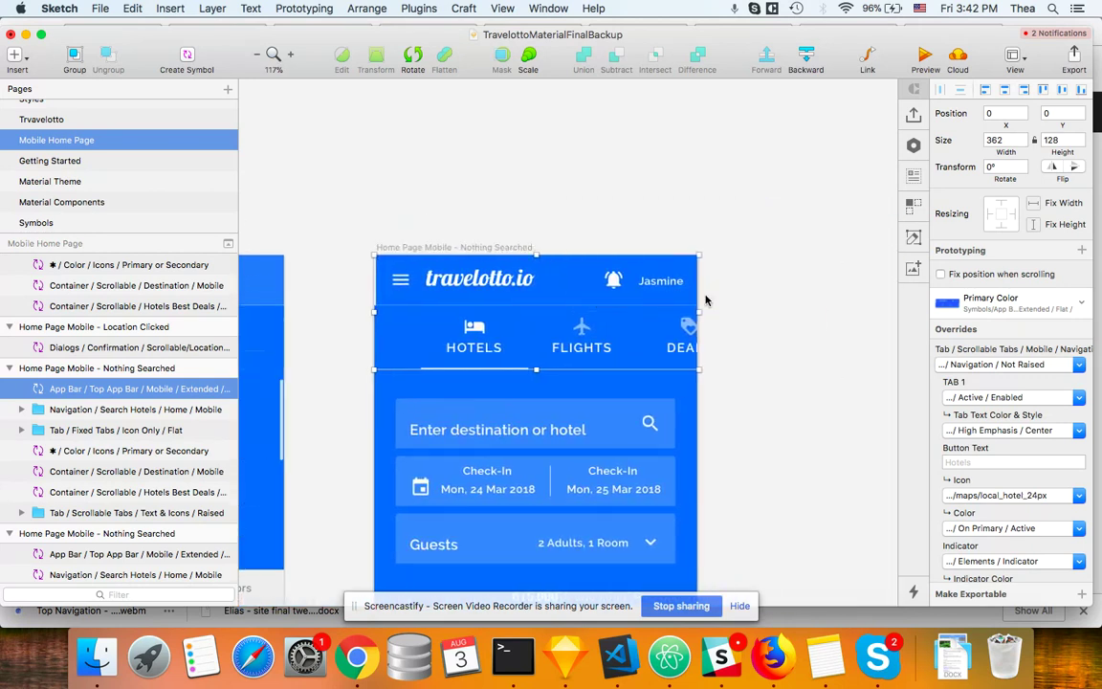
pyautogui.hscroll(-4, 705, 301)
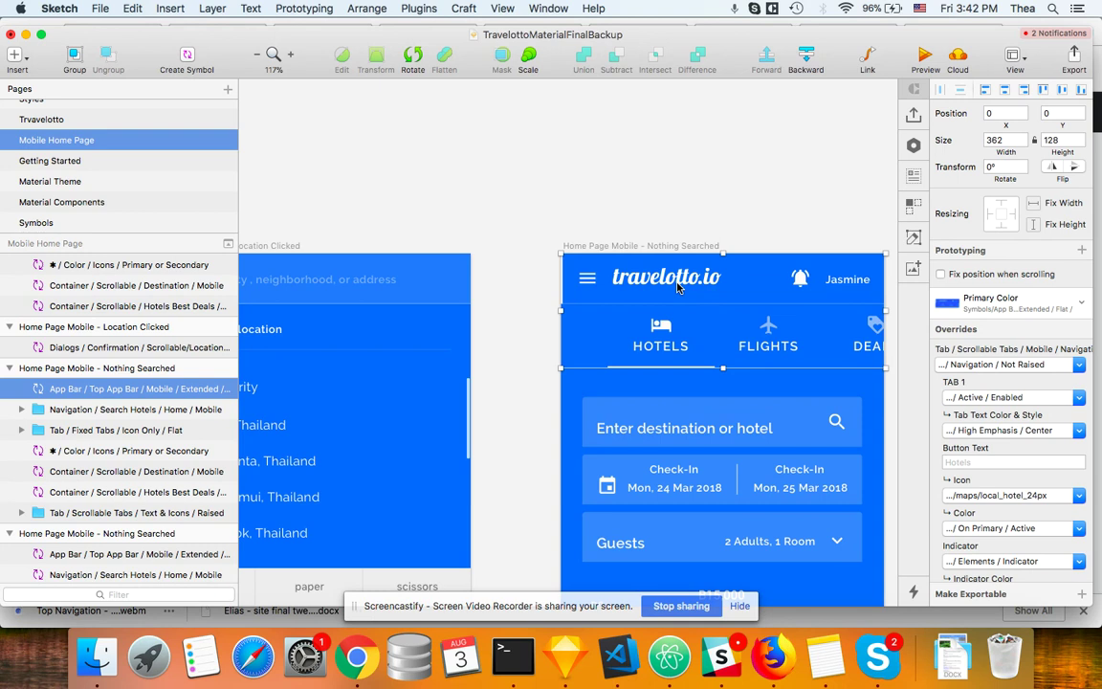
pyautogui.doubleClick(677, 285)
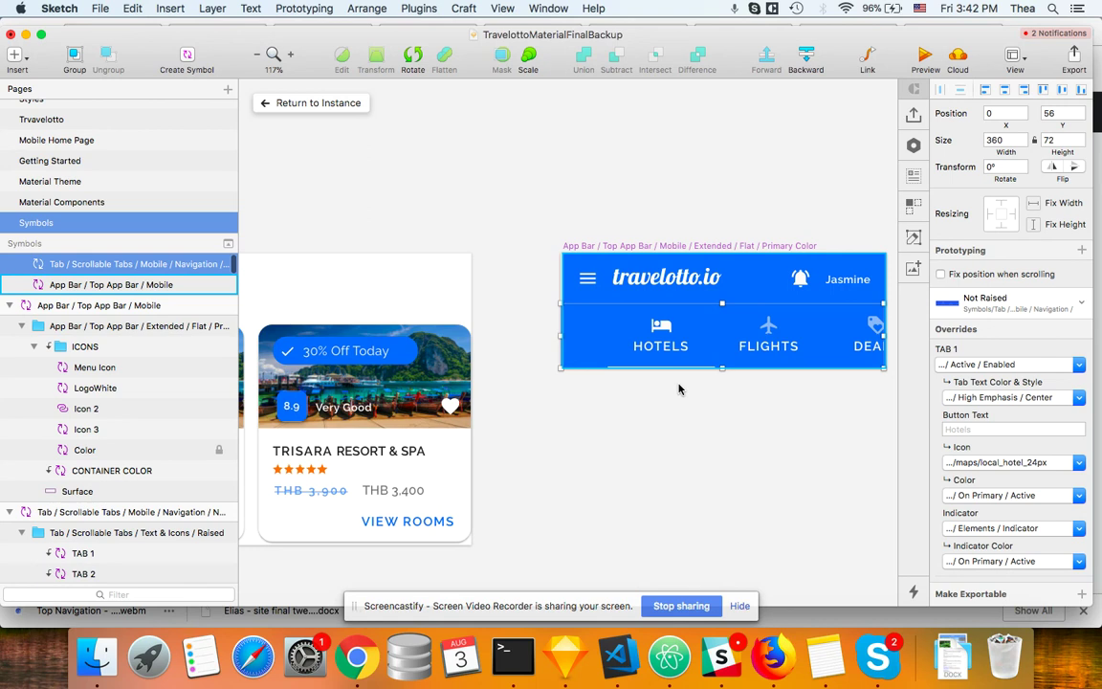
# Move the master's nested Mobile app bar from X 2 to X 0 and return to the instance.
pyautogui.scroll(10, 679, 388)
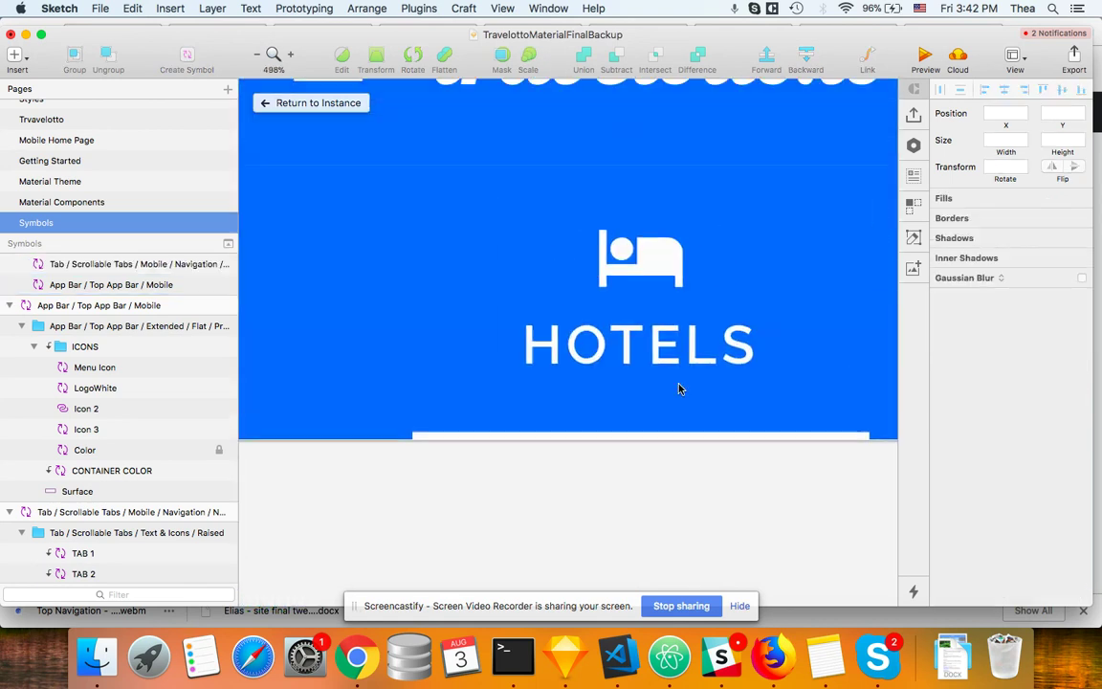
pyautogui.scroll(-3, 679, 389)
pyautogui.click(495, 220)
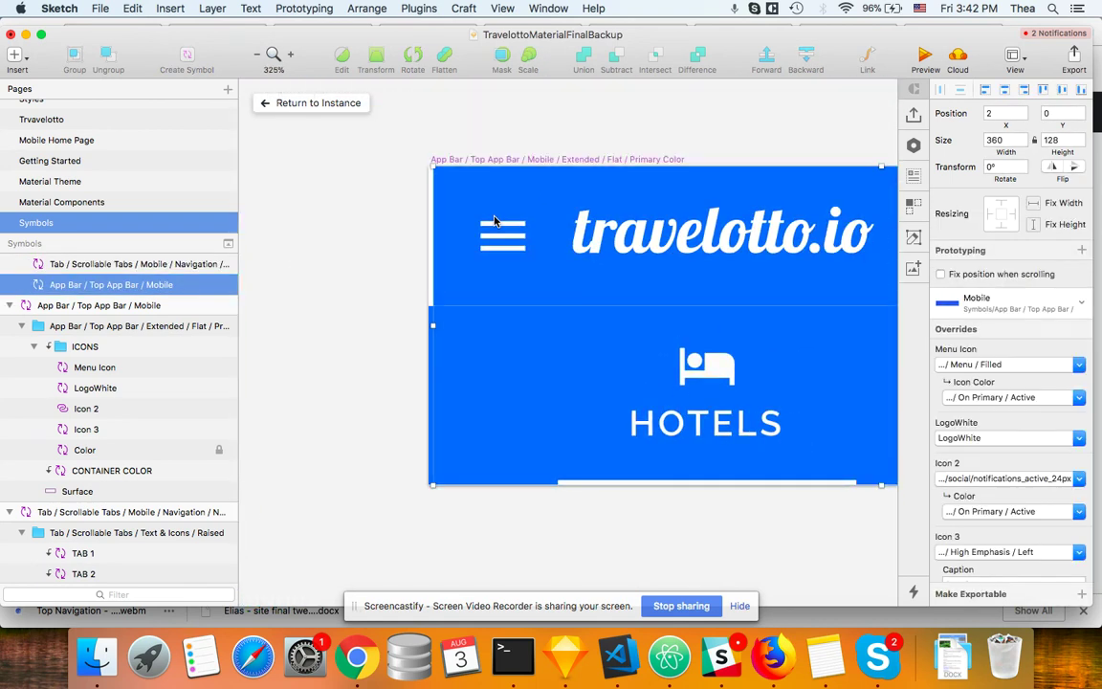
pyautogui.click(1014, 115)
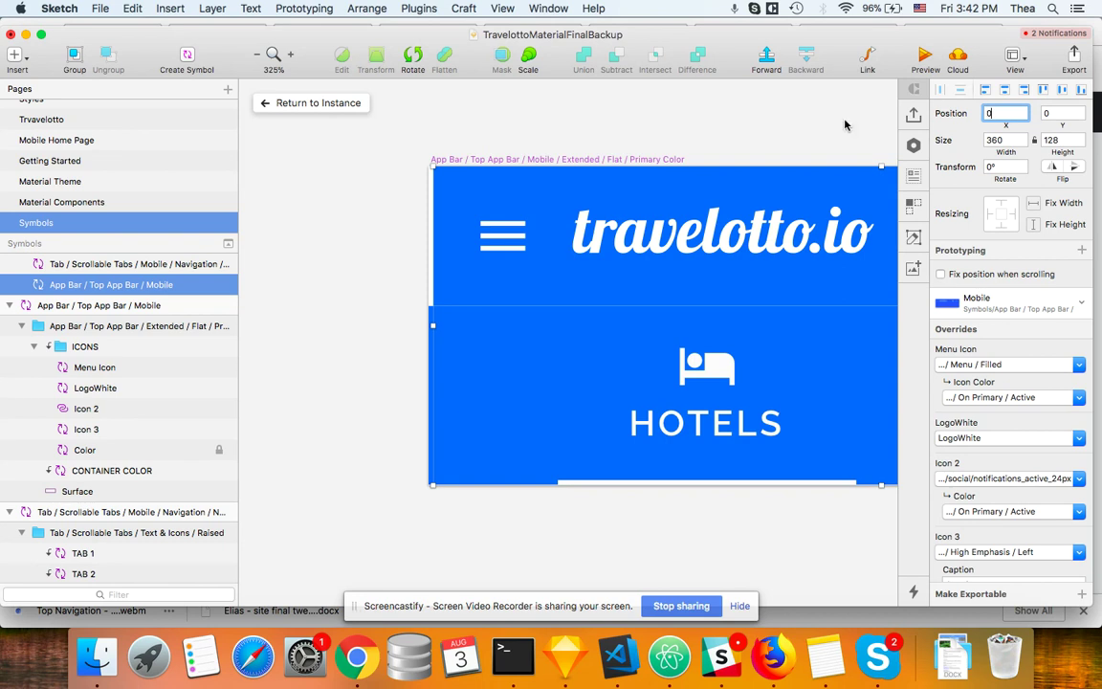
pyautogui.click(719, 107)
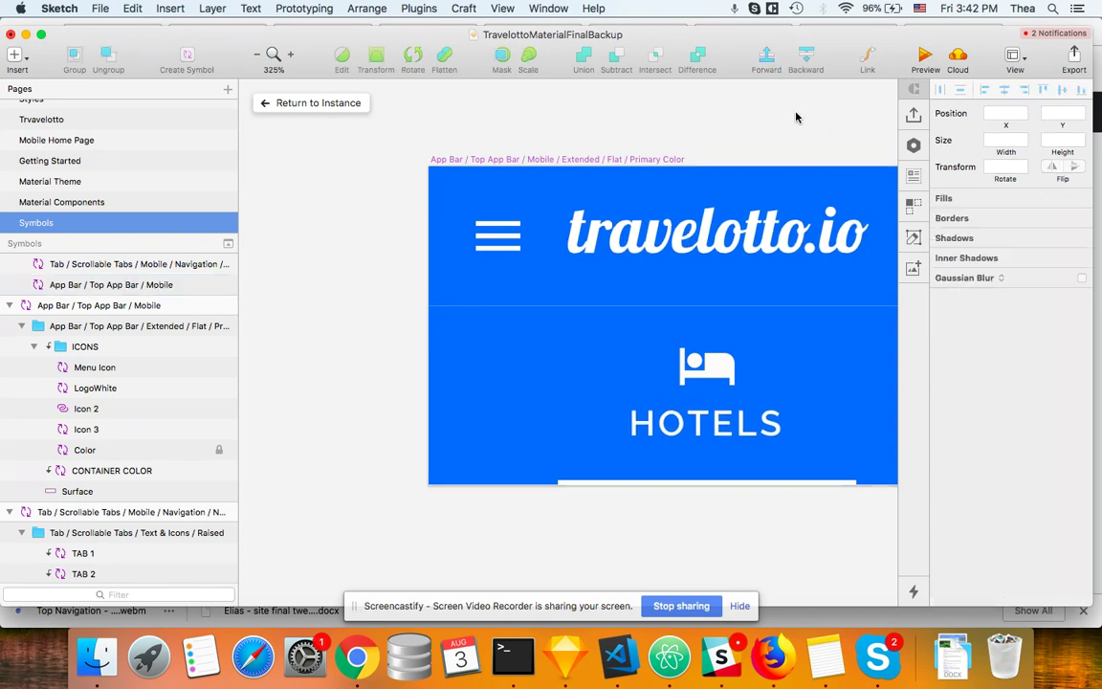
pyautogui.click(283, 105)
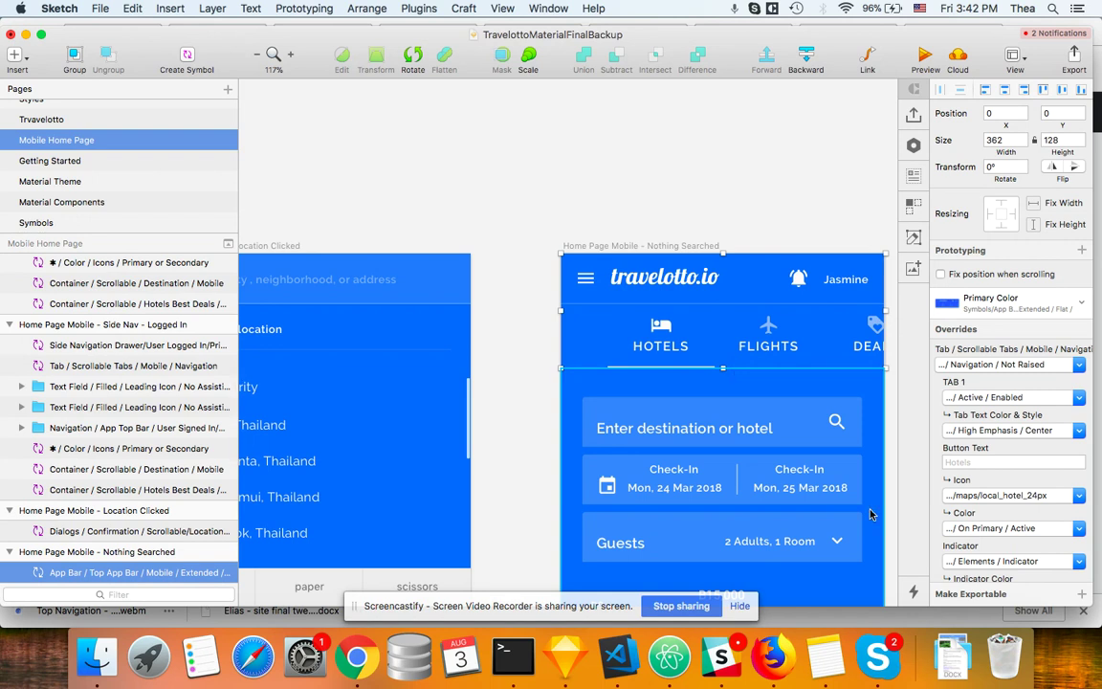
# Review the updated tabbed app bar on the Nothing Searched artboard, selecting and deselecting it.
pyautogui.scroll(-5, 783, 458)
pyautogui.scroll(5, 870, 514)
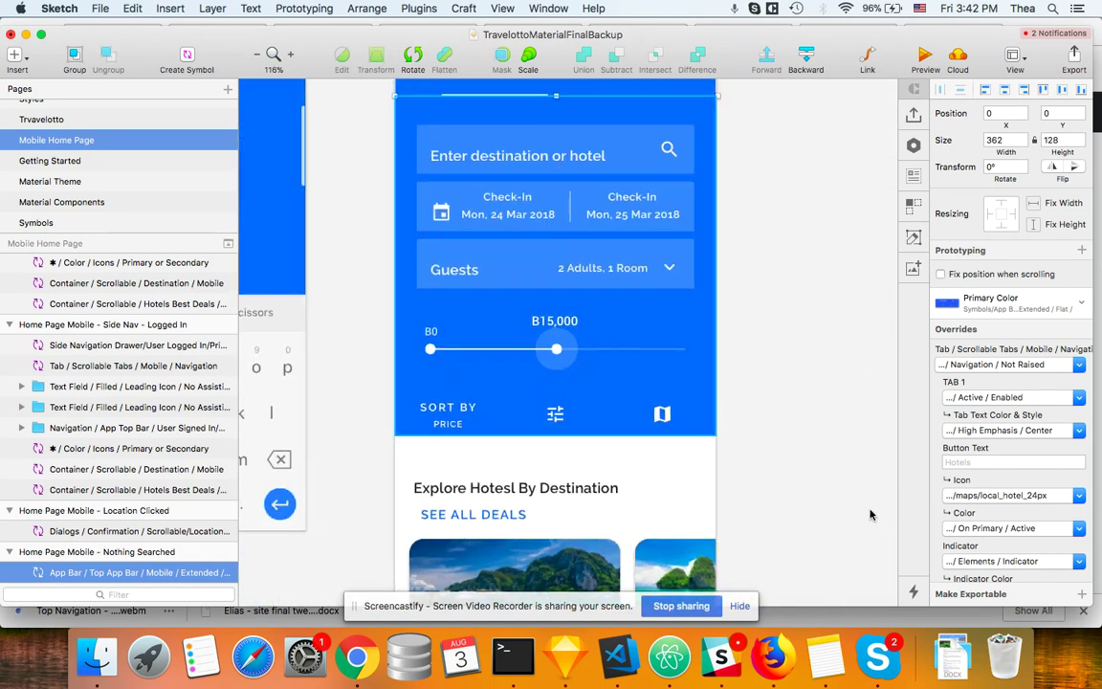
pyautogui.click(767, 327)
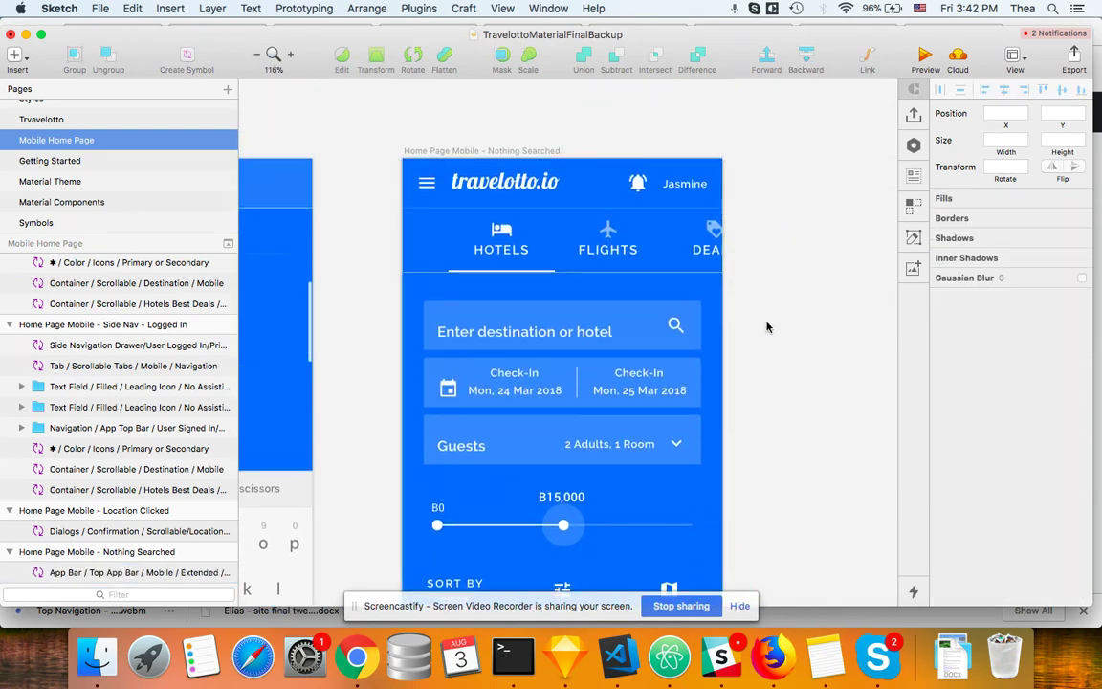
pyautogui.scroll(1, 767, 327)
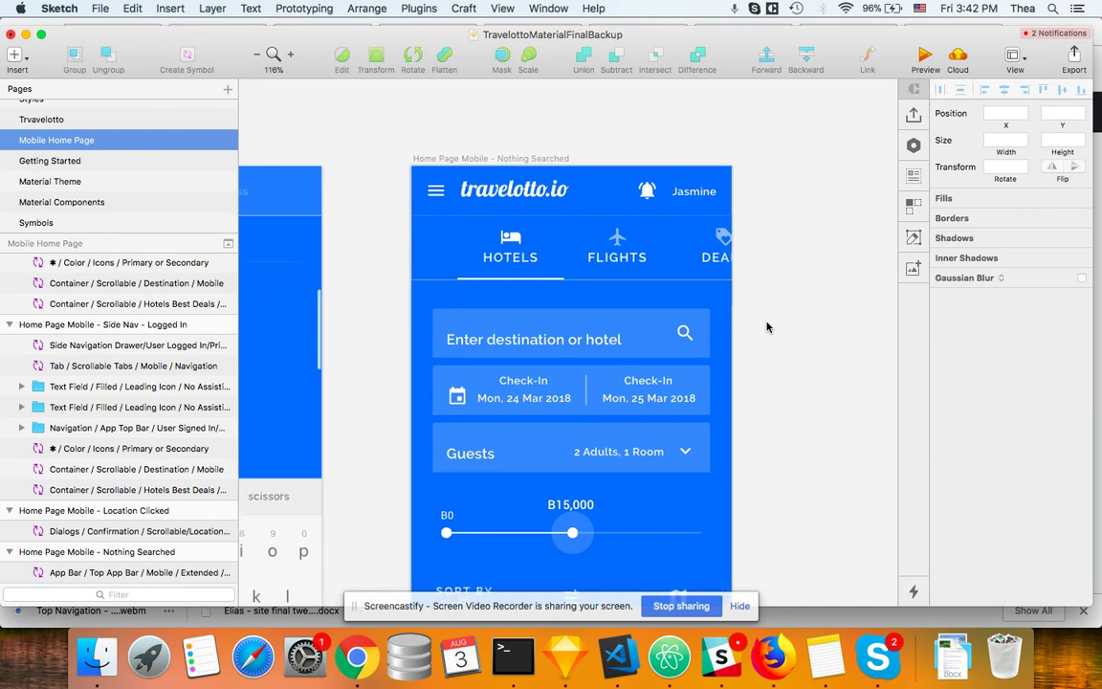
pyautogui.scroll(-4, 767, 327)
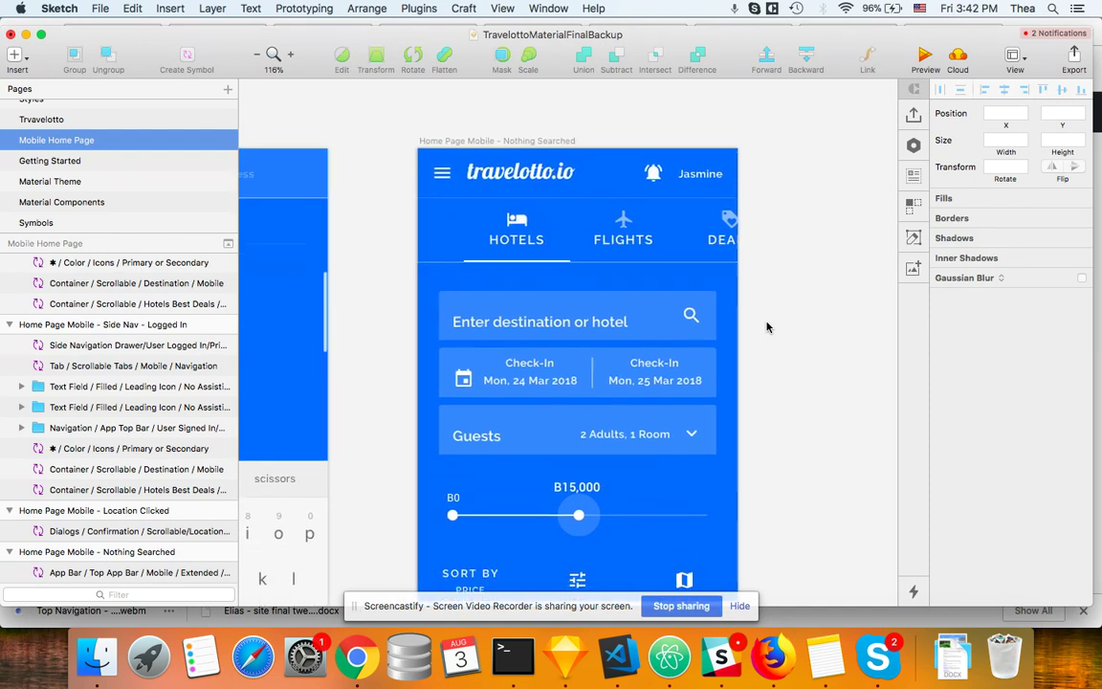
pyautogui.click(463, 211)
pyautogui.scroll(5, 424, 225)
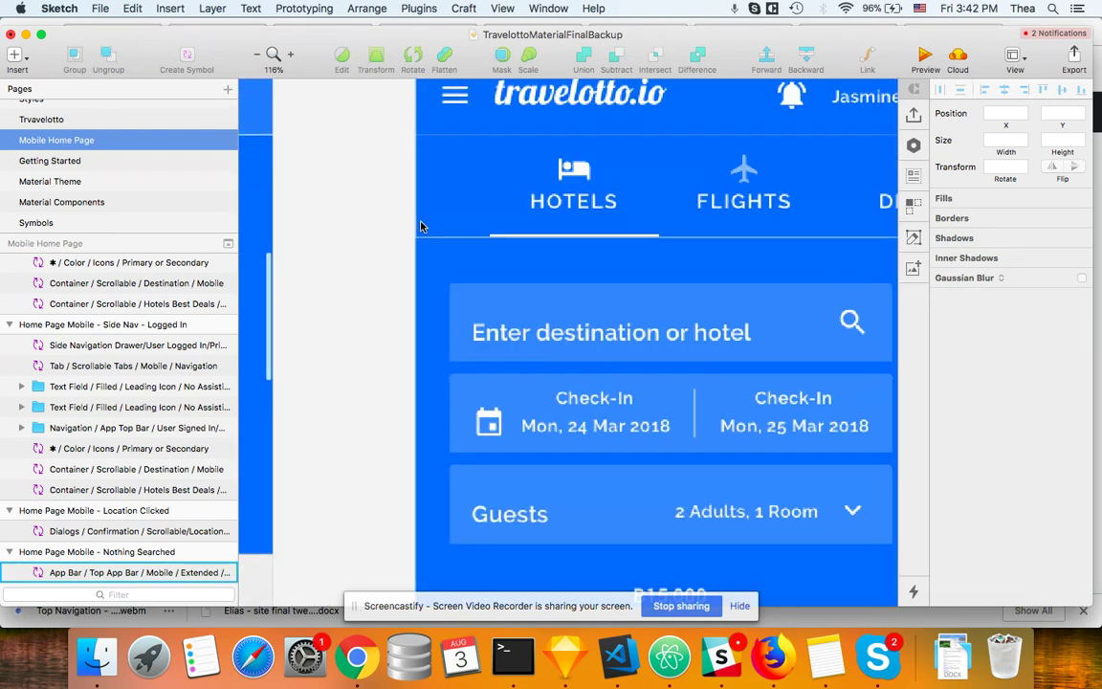
pyautogui.scroll(-2, 598, 226)
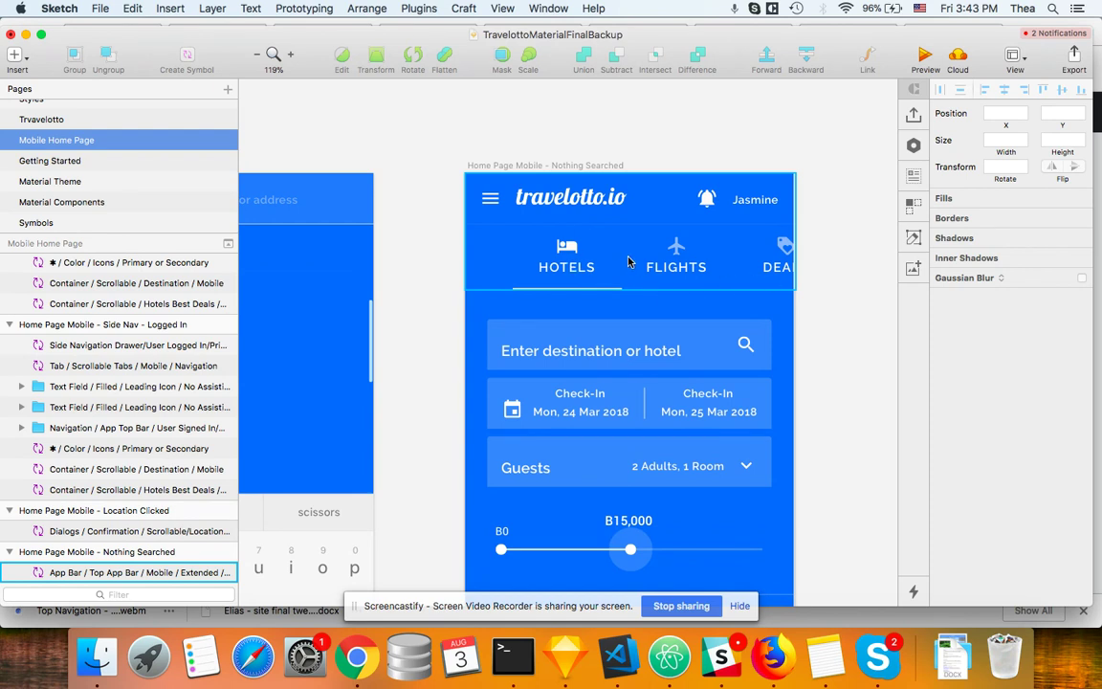
pyautogui.click(858, 280)
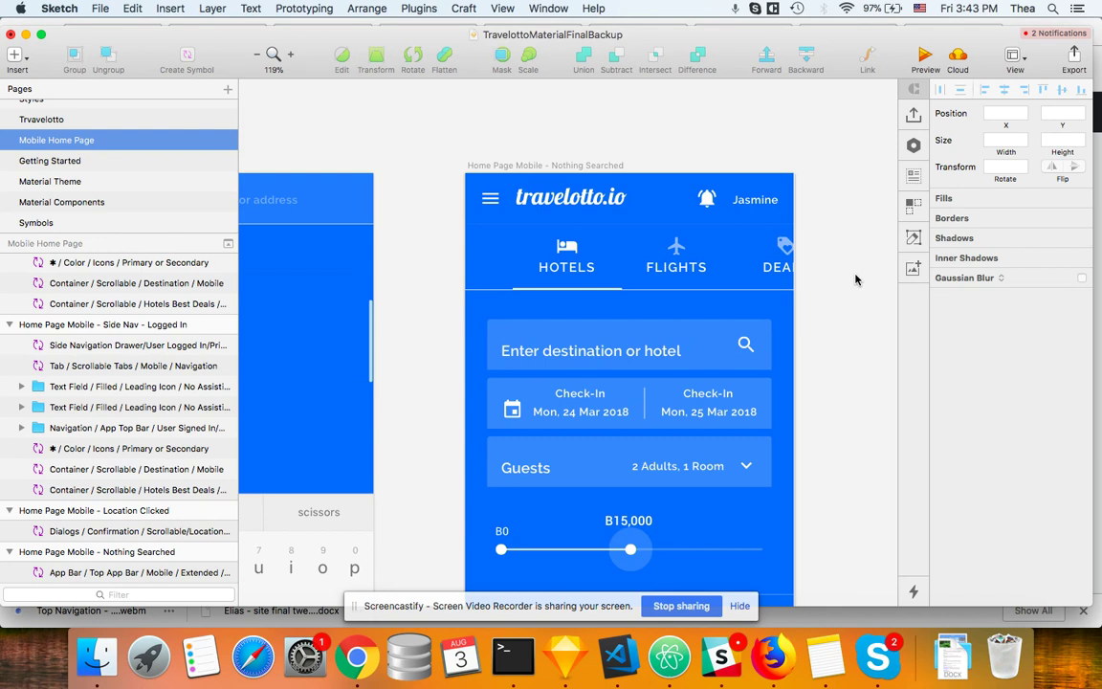
pyautogui.scroll(-5, 740, 296)
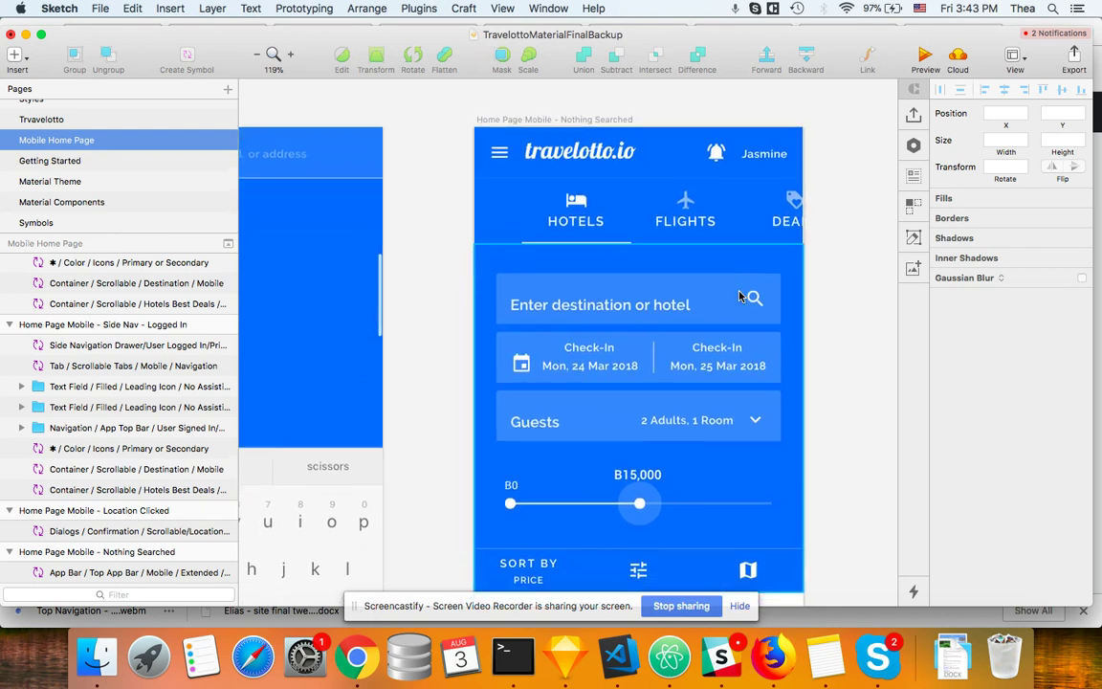
pyautogui.scroll(-2, 740, 295)
pyautogui.scroll(2, 740, 296)
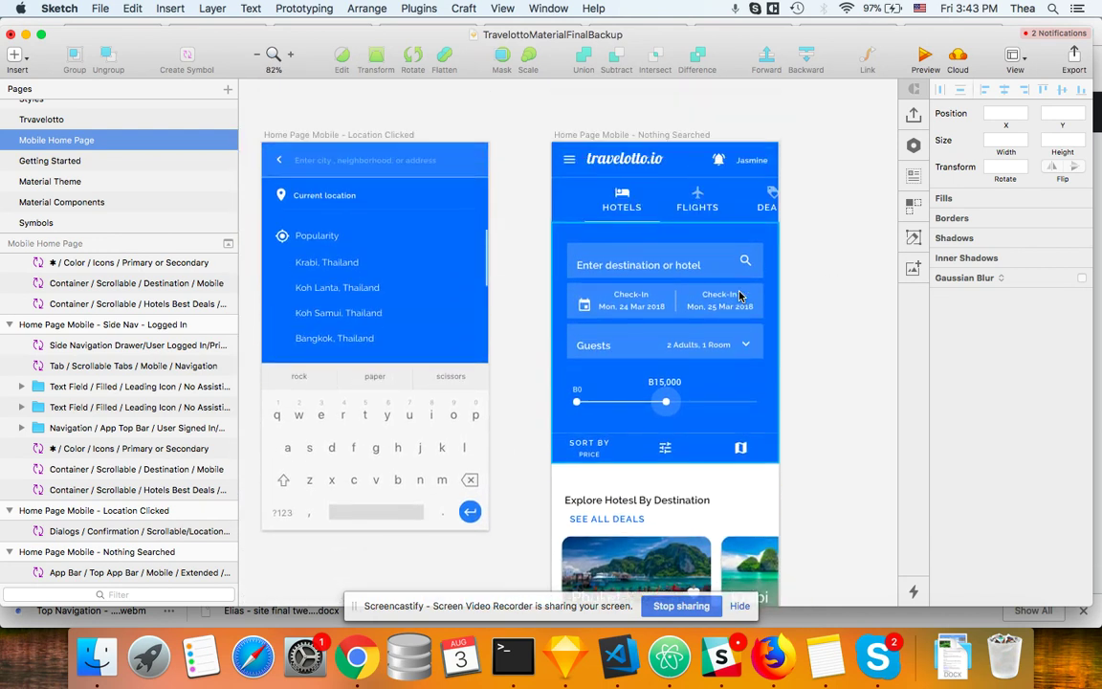
pyautogui.hscroll(-4, 739, 296)
pyautogui.scroll(-5, 740, 296)
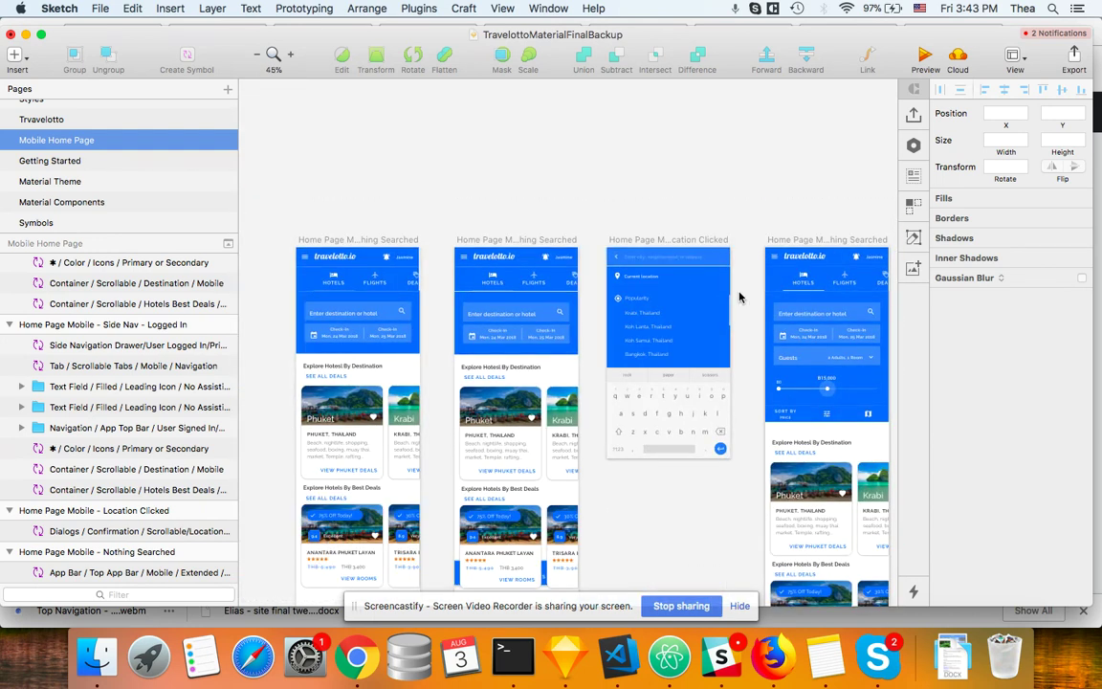
pyautogui.scroll(3, 605, 290)
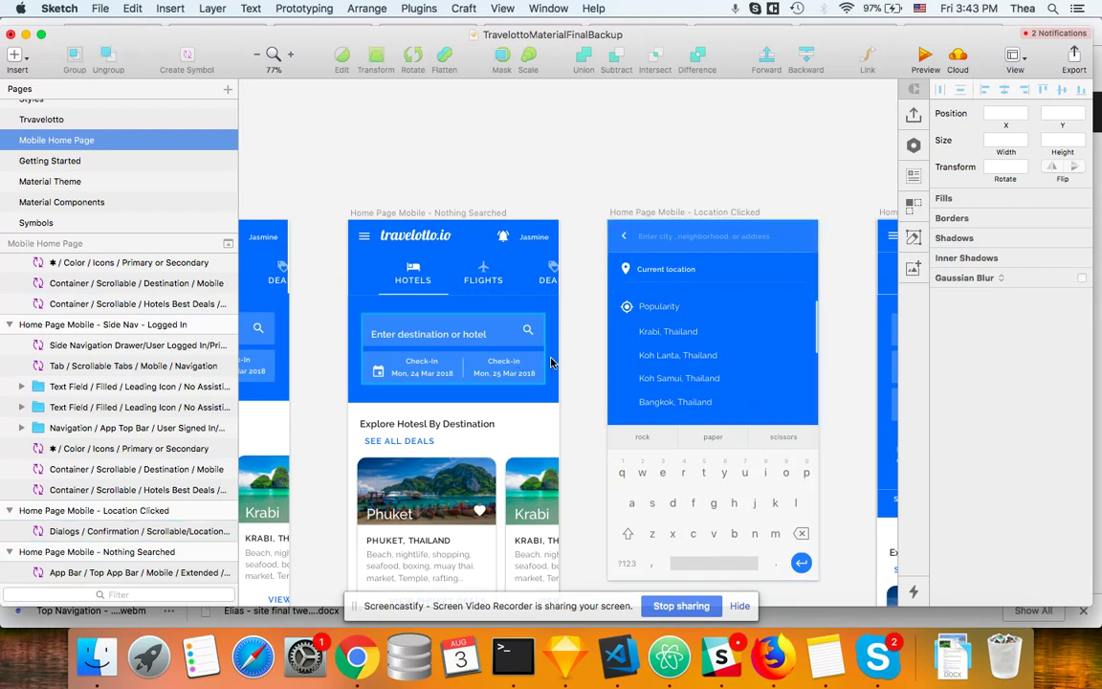
pyautogui.hscroll(5, 664, 382)
pyautogui.scroll(3, 670, 383)
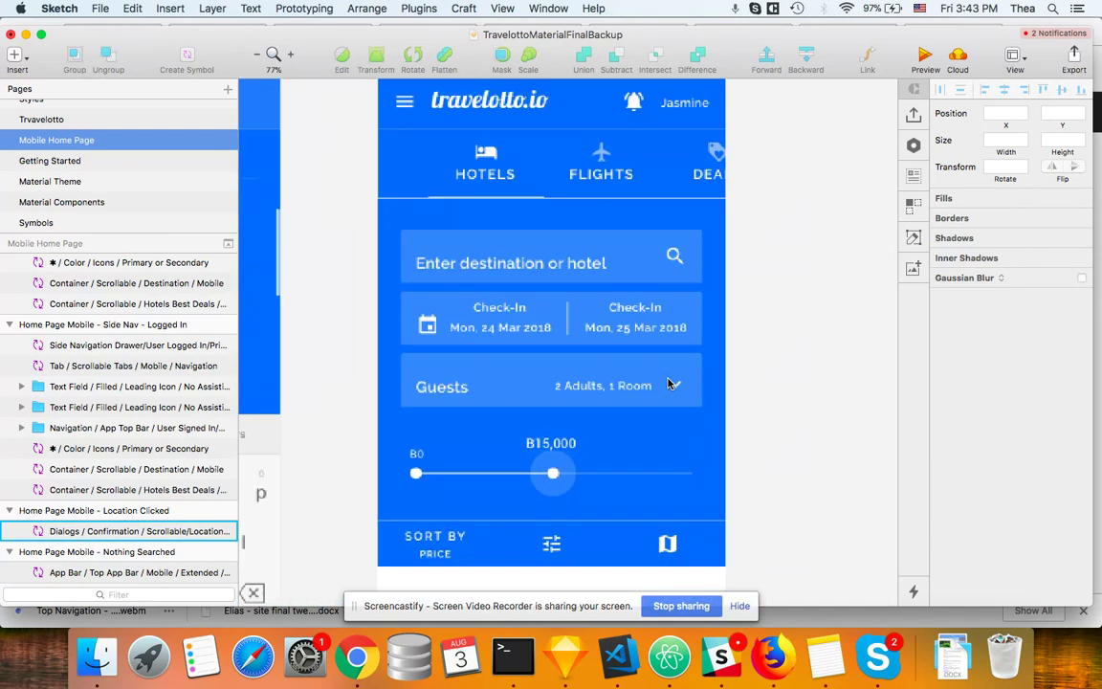
pyautogui.scroll(5, 668, 382)
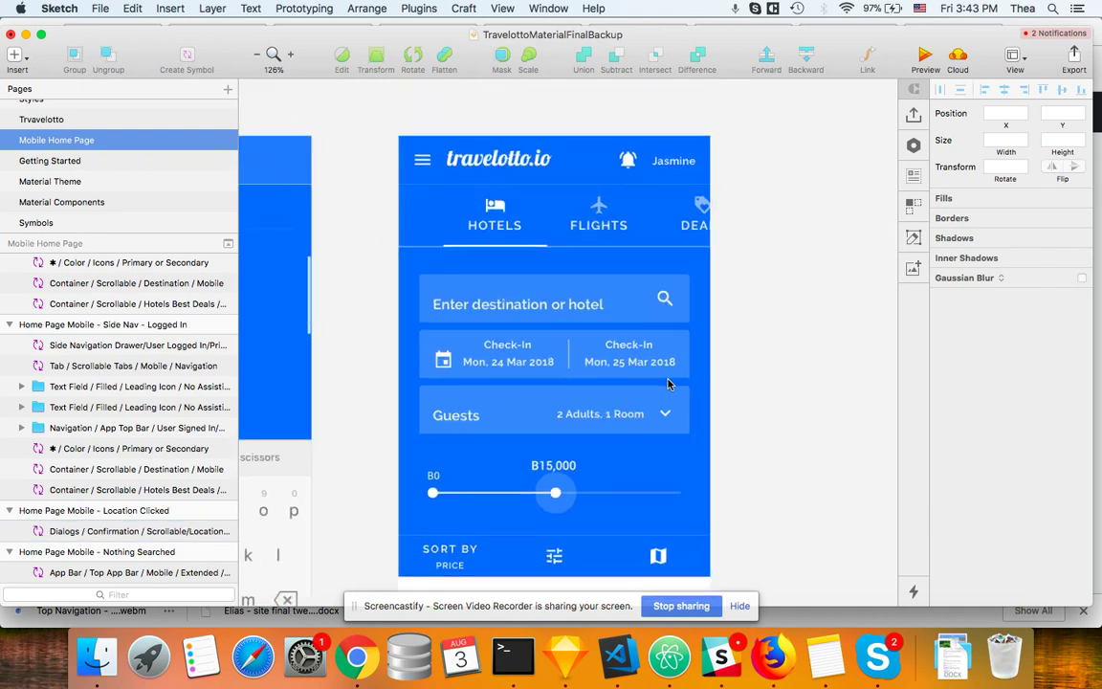
pyautogui.scroll(-5, 668, 384)
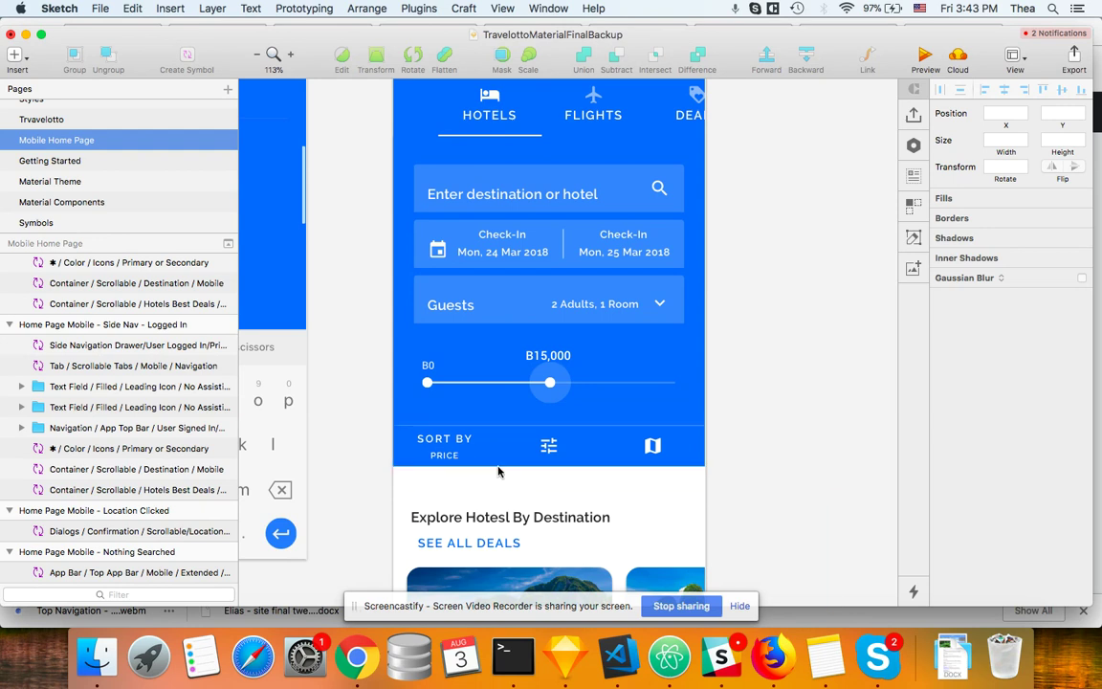
pyautogui.scroll(3, 485, 452)
pyautogui.scroll(1, 479, 458)
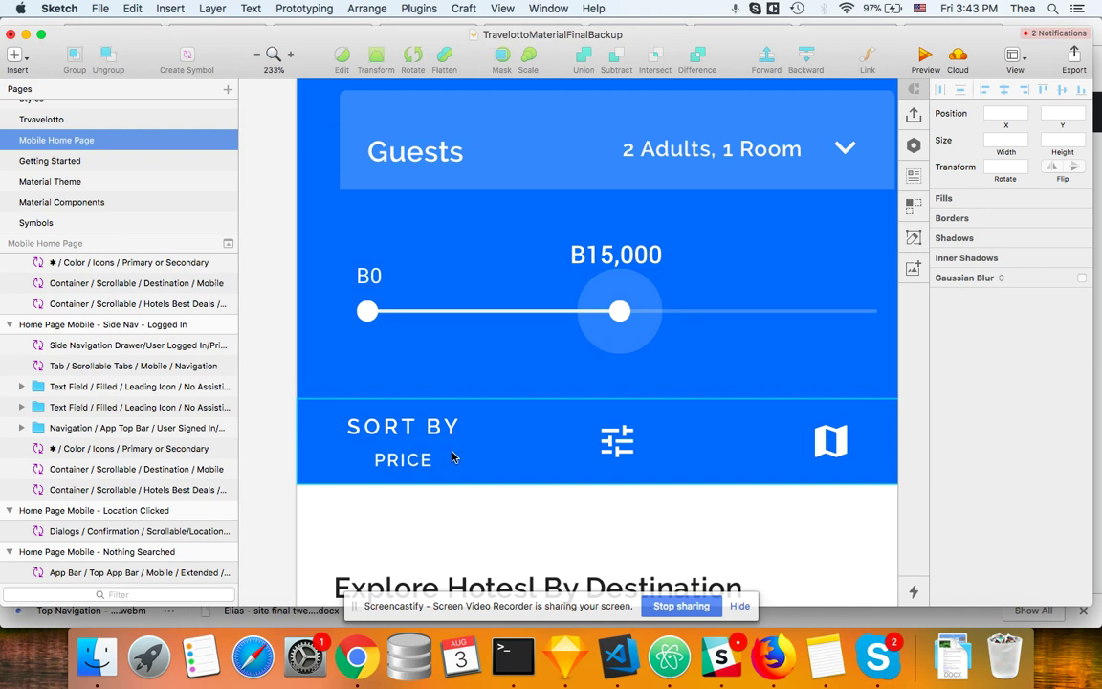
pyautogui.scroll(-4, 453, 456)
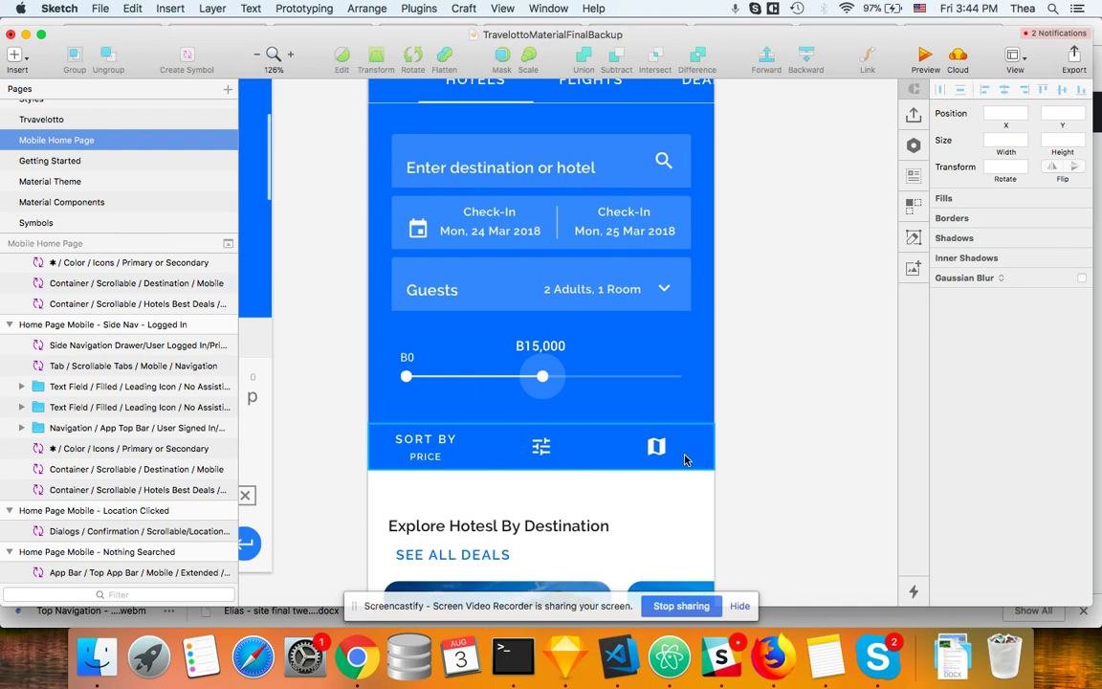
pyautogui.scroll(-6, 656, 453)
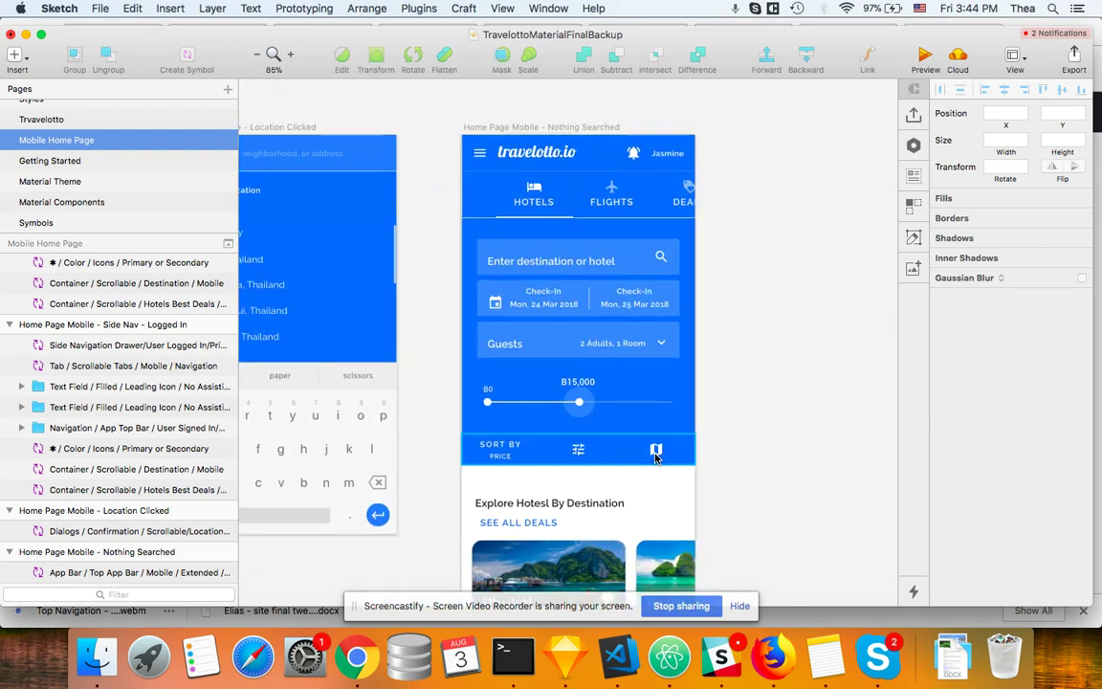
pyautogui.hscroll(10, 656, 459)
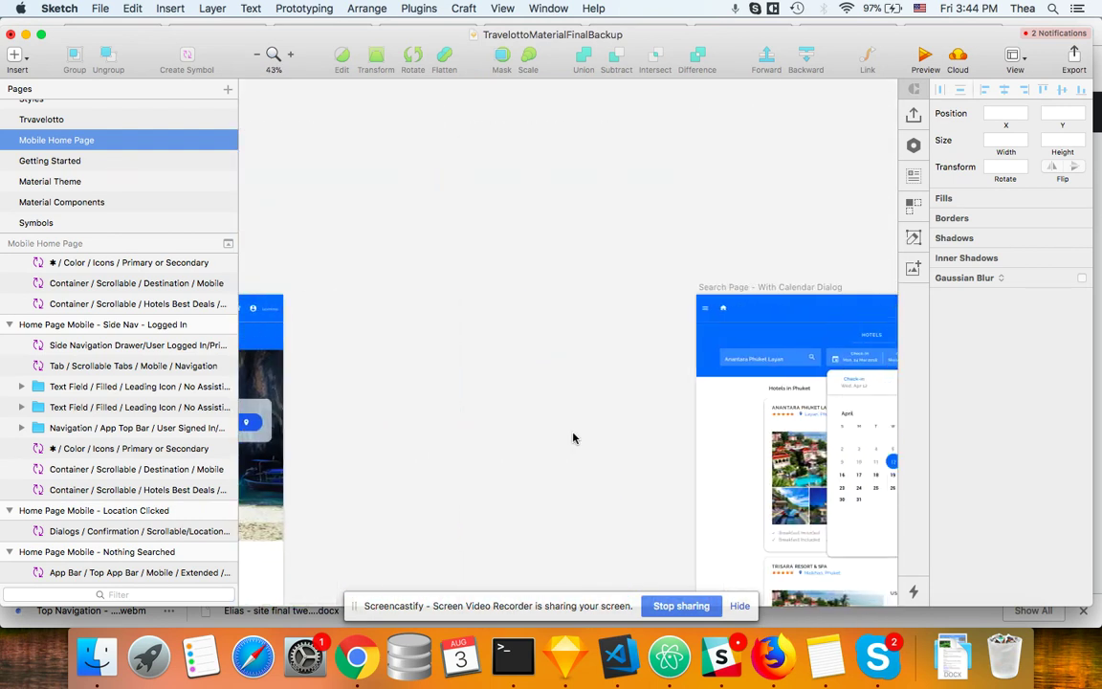
pyautogui.scroll(8, 777, 400)
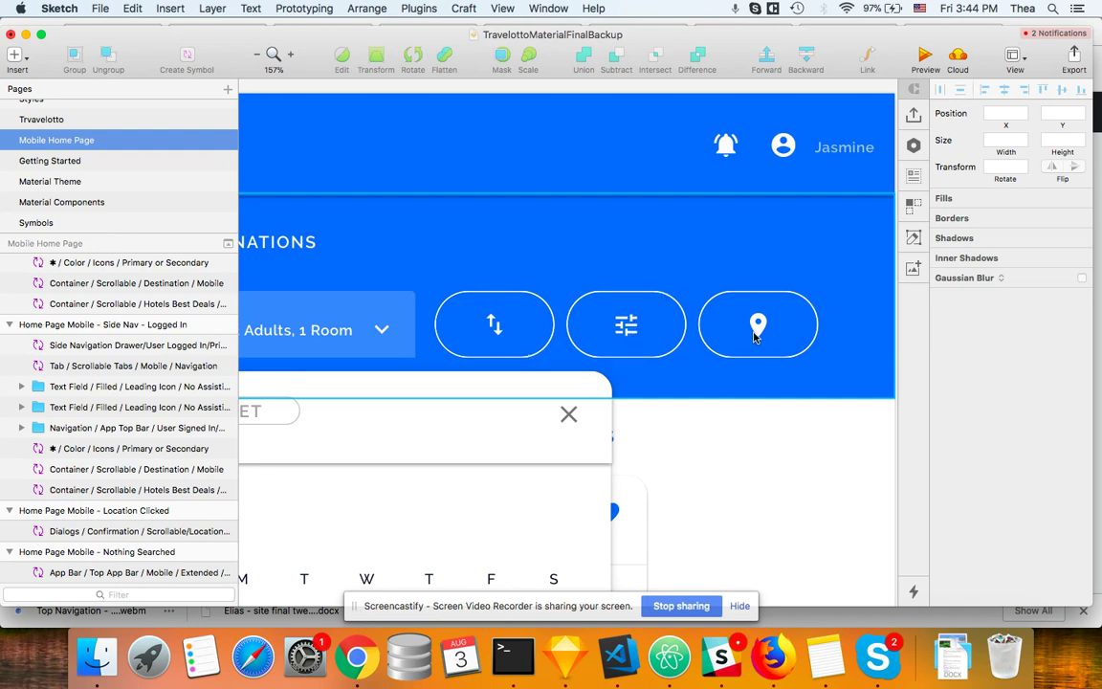
pyautogui.hscroll(-15, 765, 341)
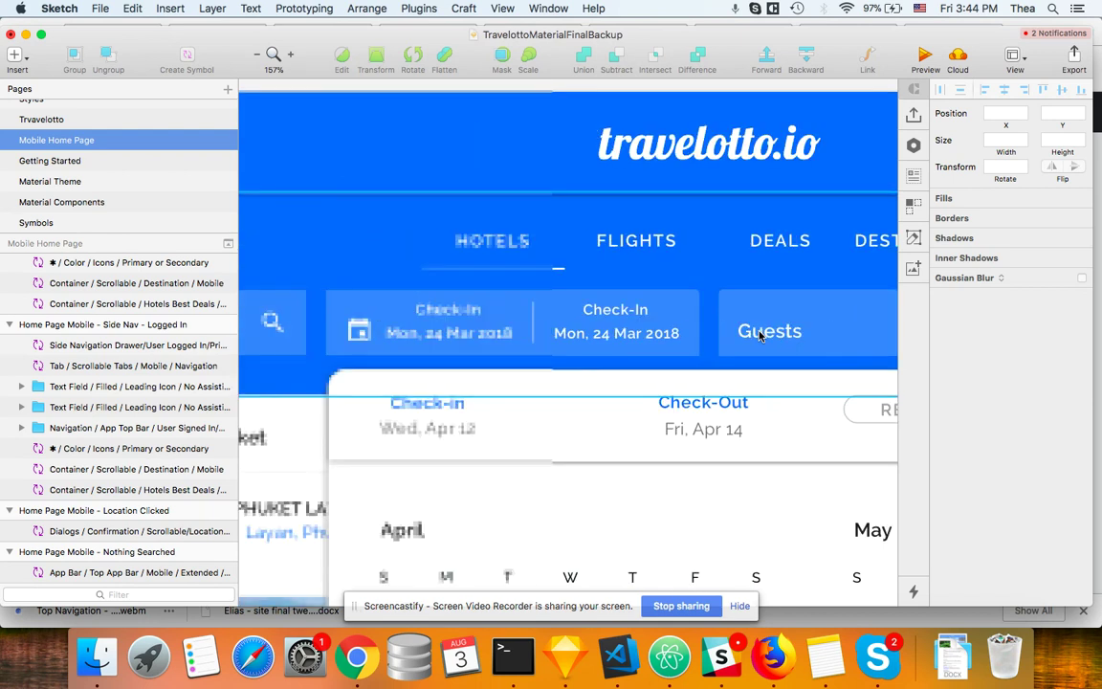
pyautogui.scroll(-5, 759, 336)
pyautogui.hscroll(-10, 670, 345)
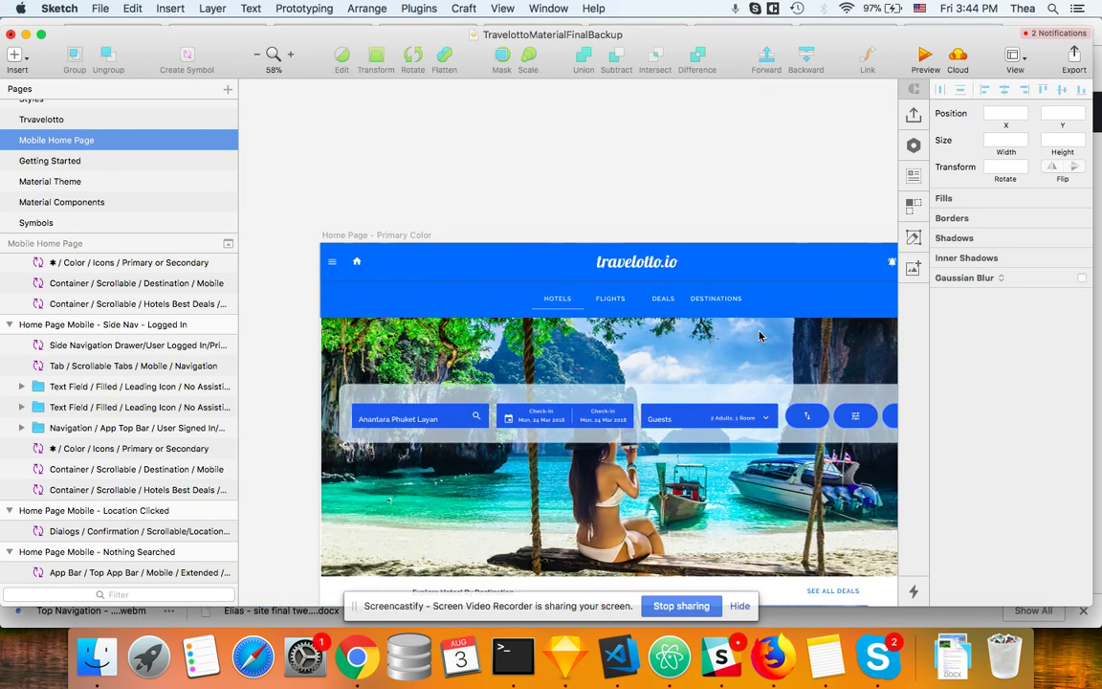
pyautogui.hscroll(-10, 602, 360)
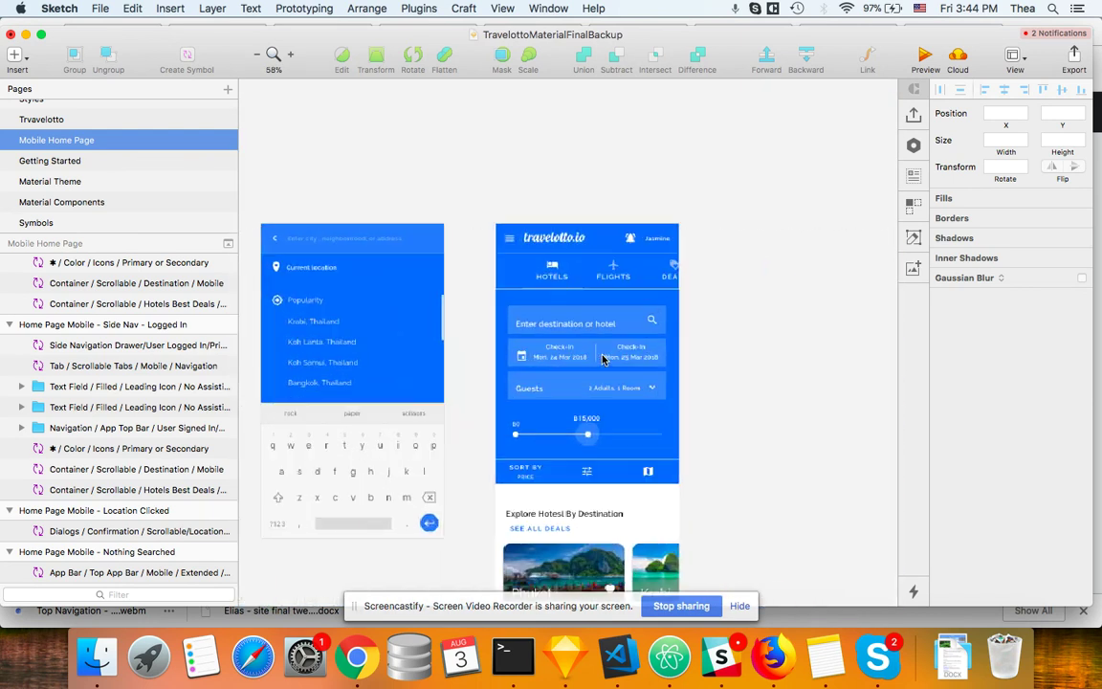
pyautogui.scroll(5, 602, 360)
pyautogui.scroll(5, 602, 360)
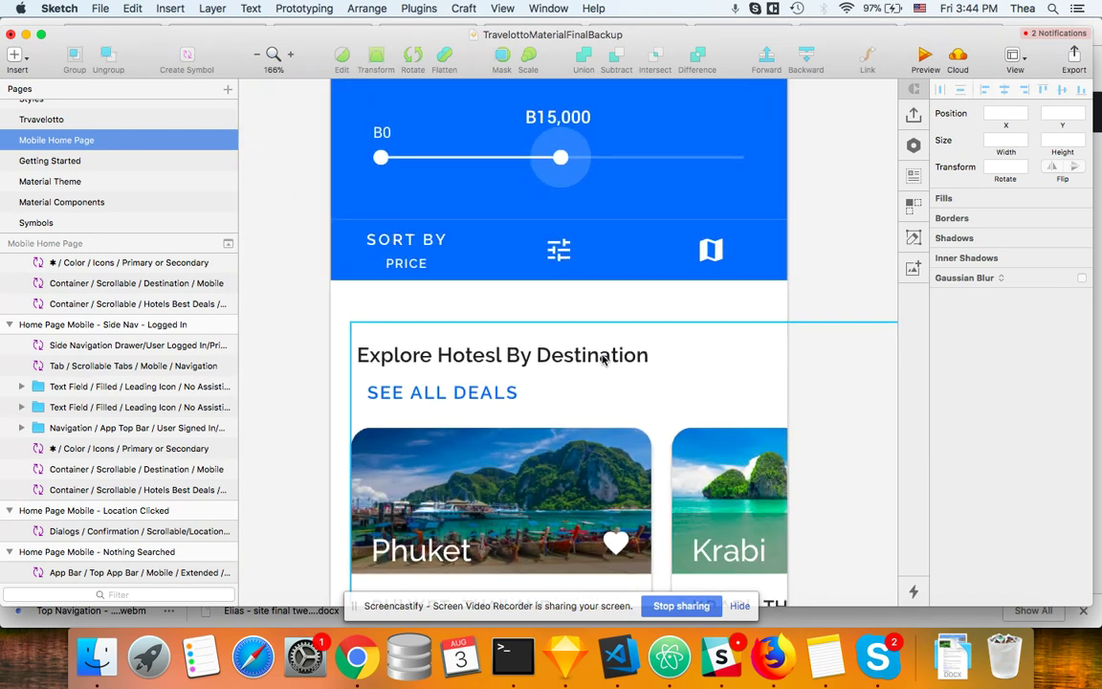
pyautogui.scroll(-6, 568, 348)
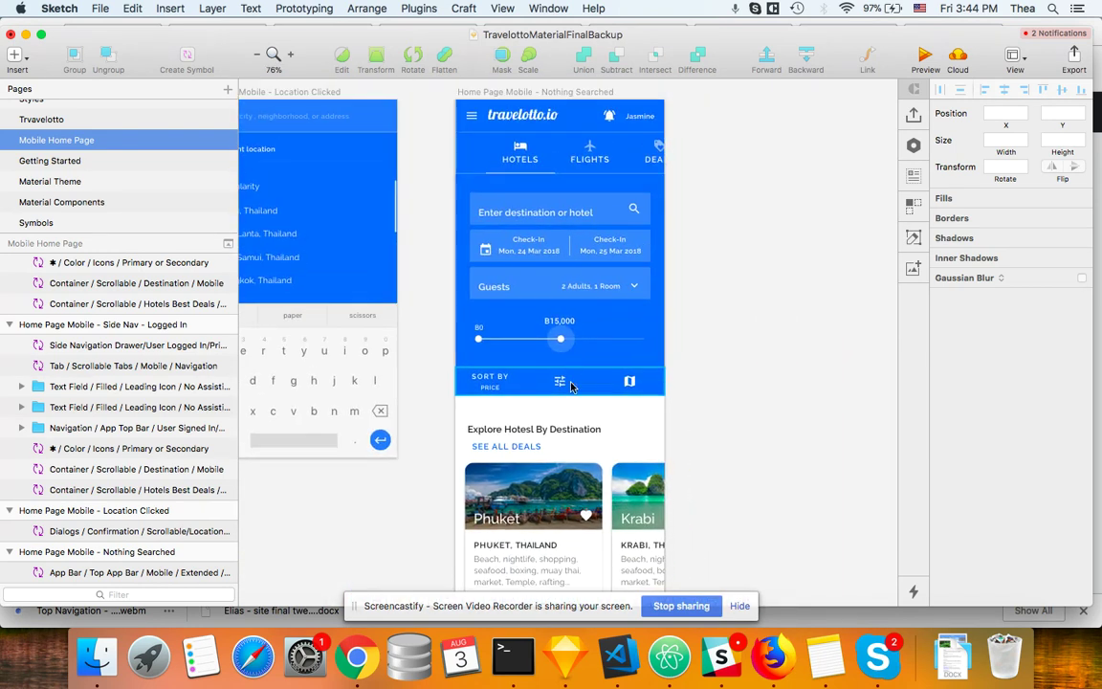
pyautogui.scroll(4, 571, 383)
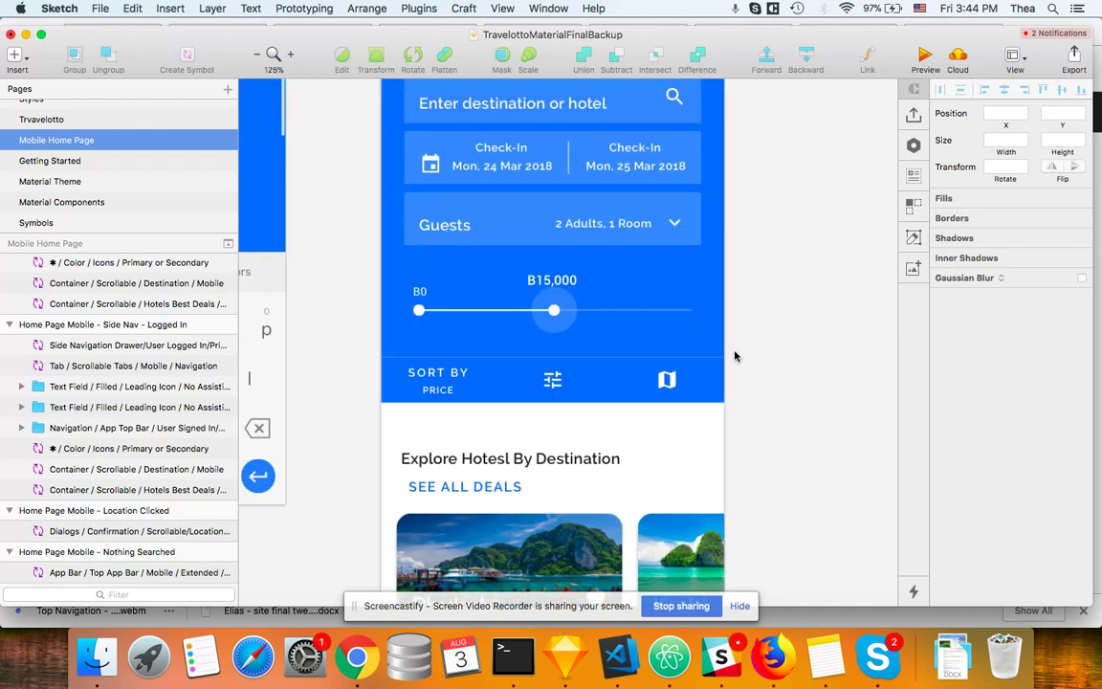
pyautogui.scroll(5, 683, 391)
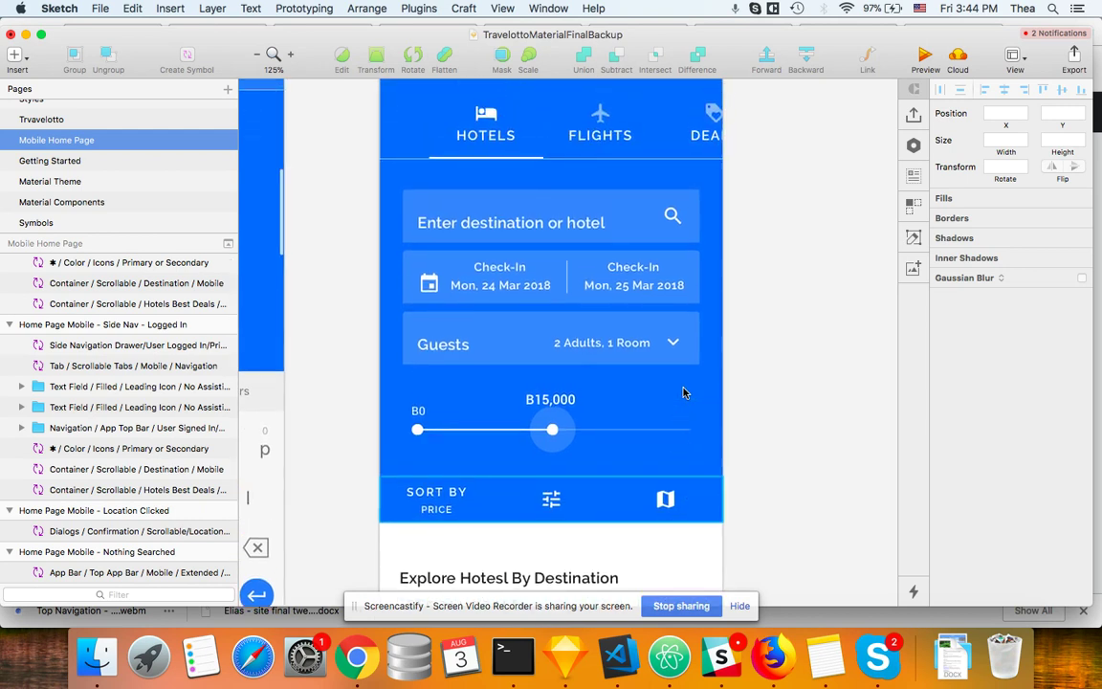
pyautogui.scroll(-3, 683, 391)
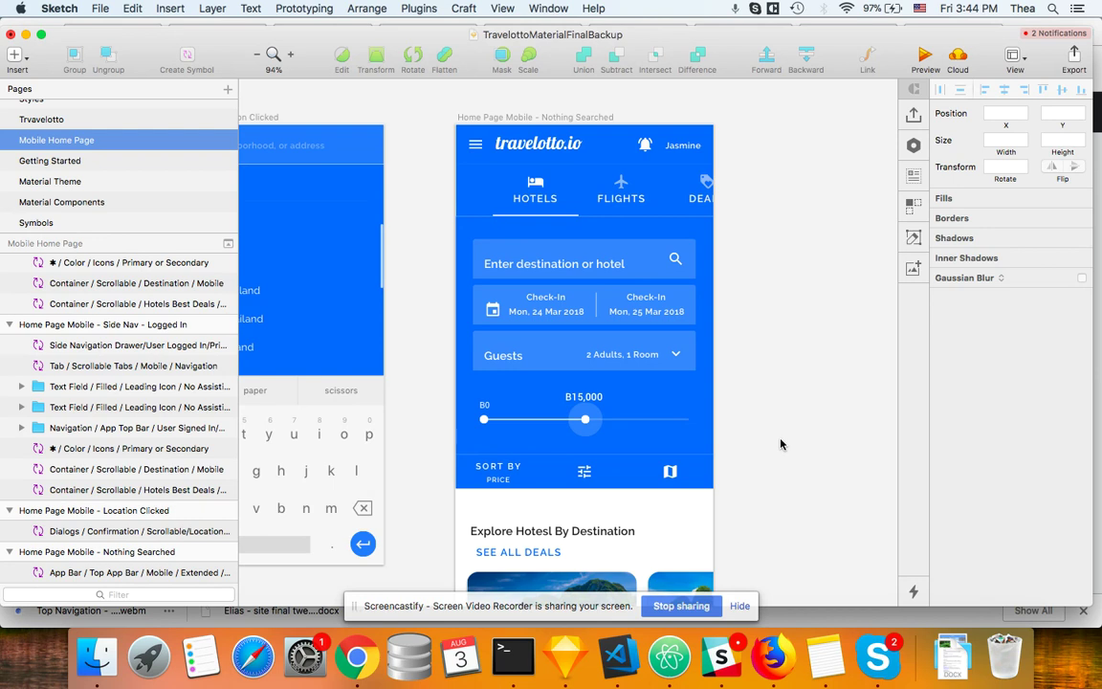
pyautogui.scroll(-6, 780, 443)
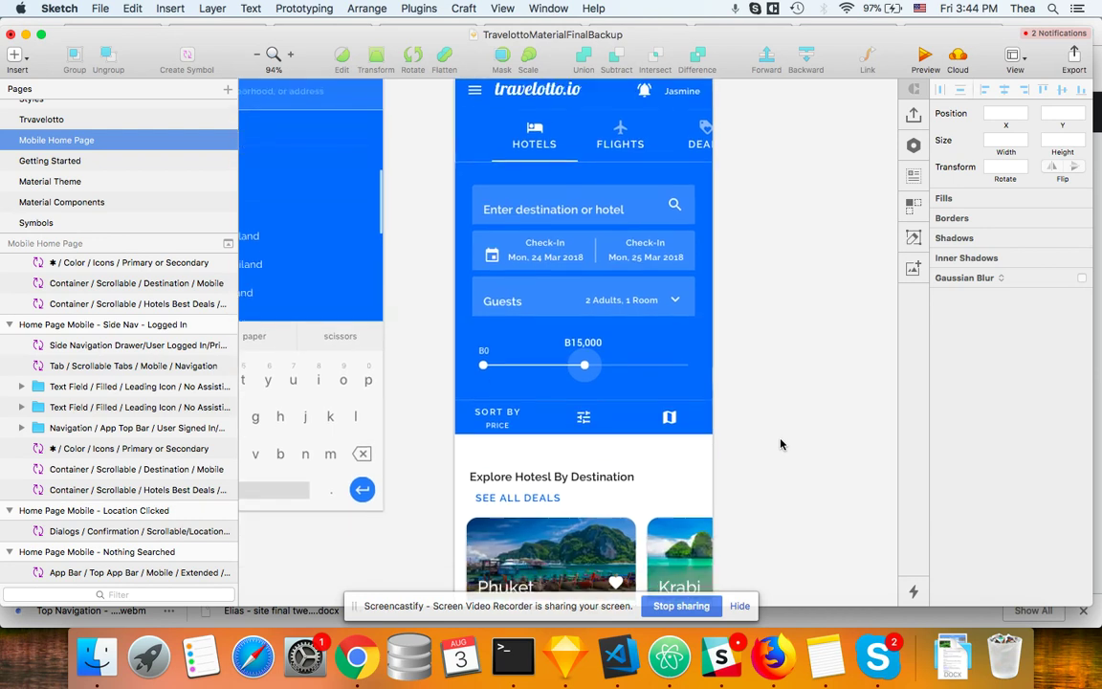
pyautogui.scroll(-1, 780, 443)
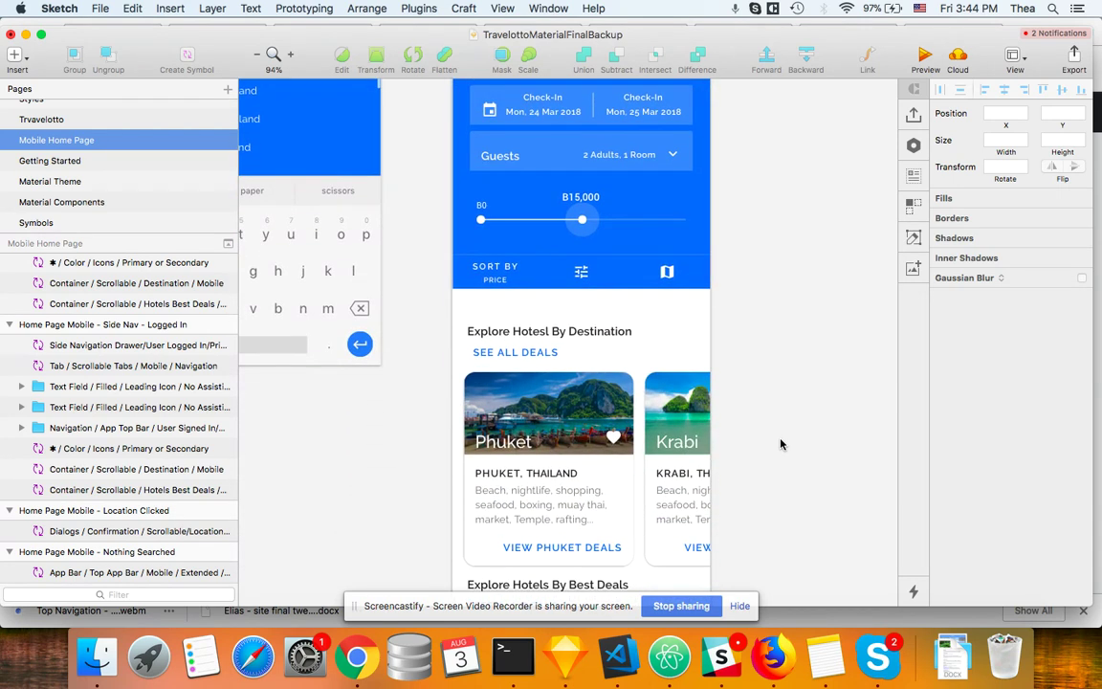
pyautogui.scroll(4, 780, 444)
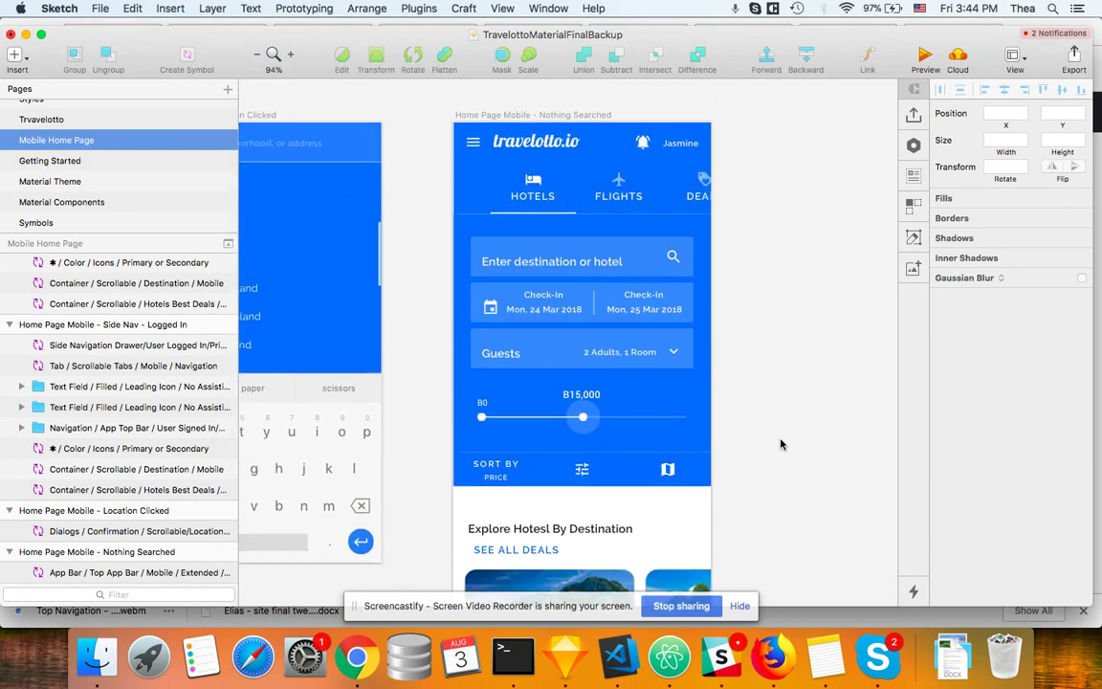
pyautogui.scroll(5, 779, 443)
pyautogui.scroll(-8, 780, 443)
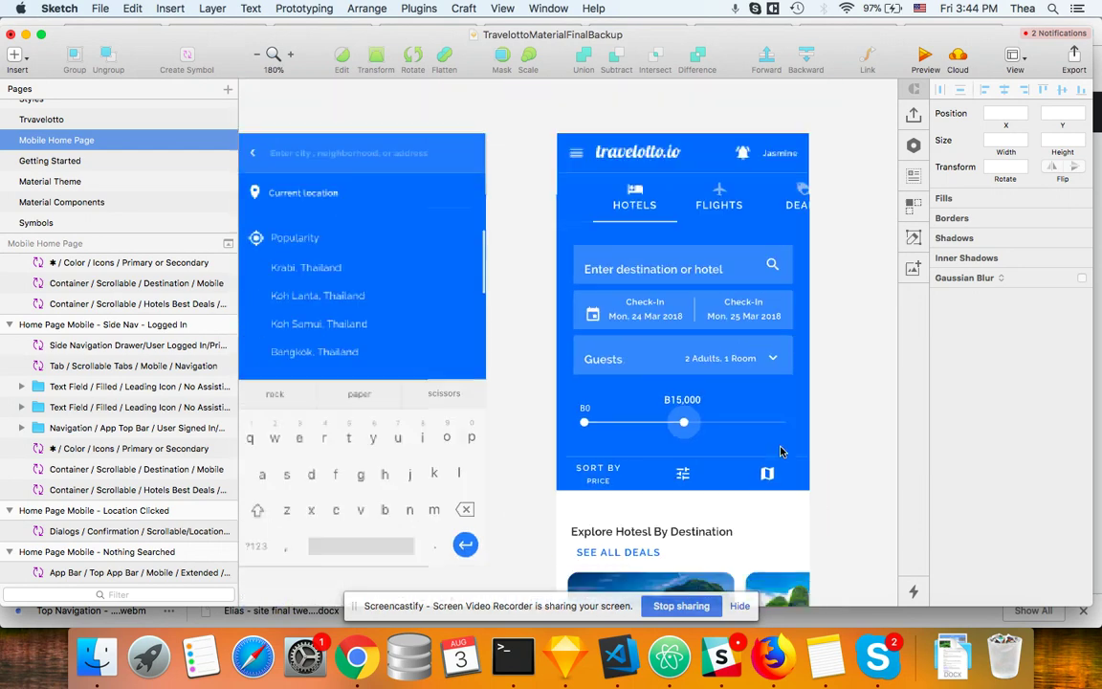
pyautogui.hscroll(5, 780, 452)
pyautogui.scroll(-1, 780, 452)
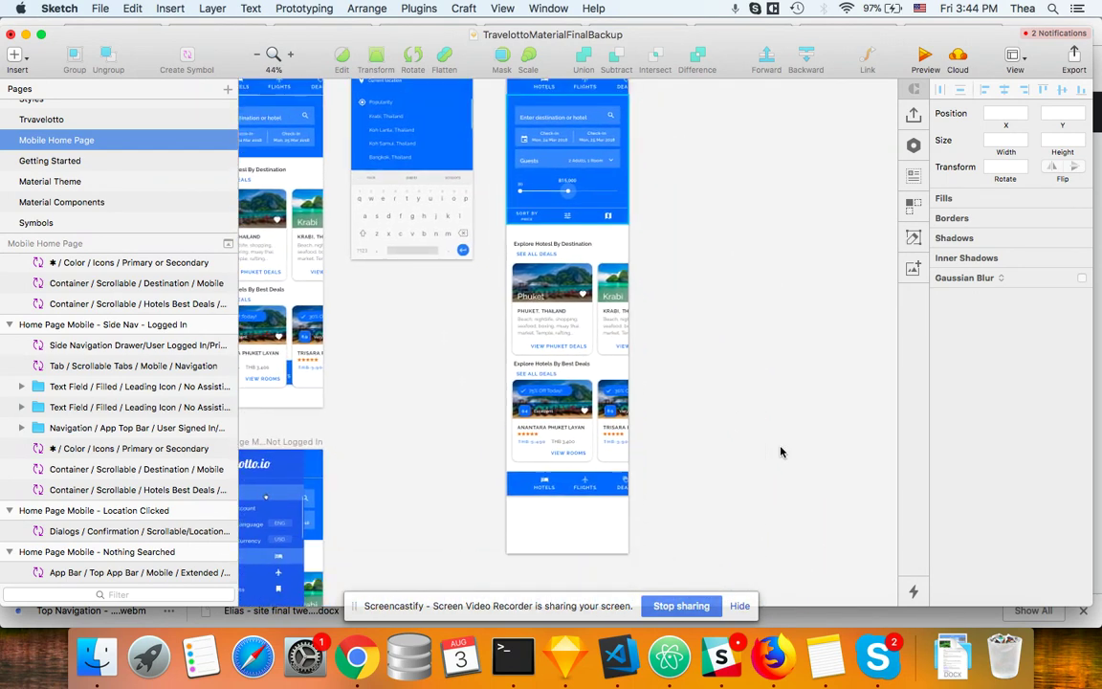
pyautogui.scroll(6, 780, 452)
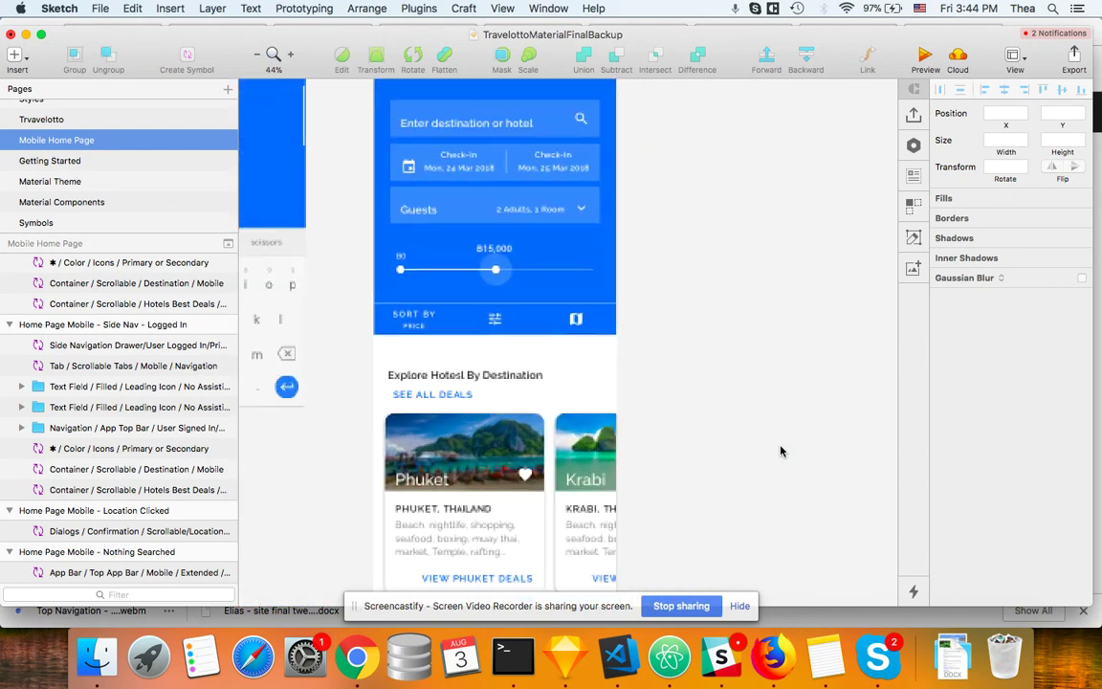
pyautogui.scroll(4, 780, 451)
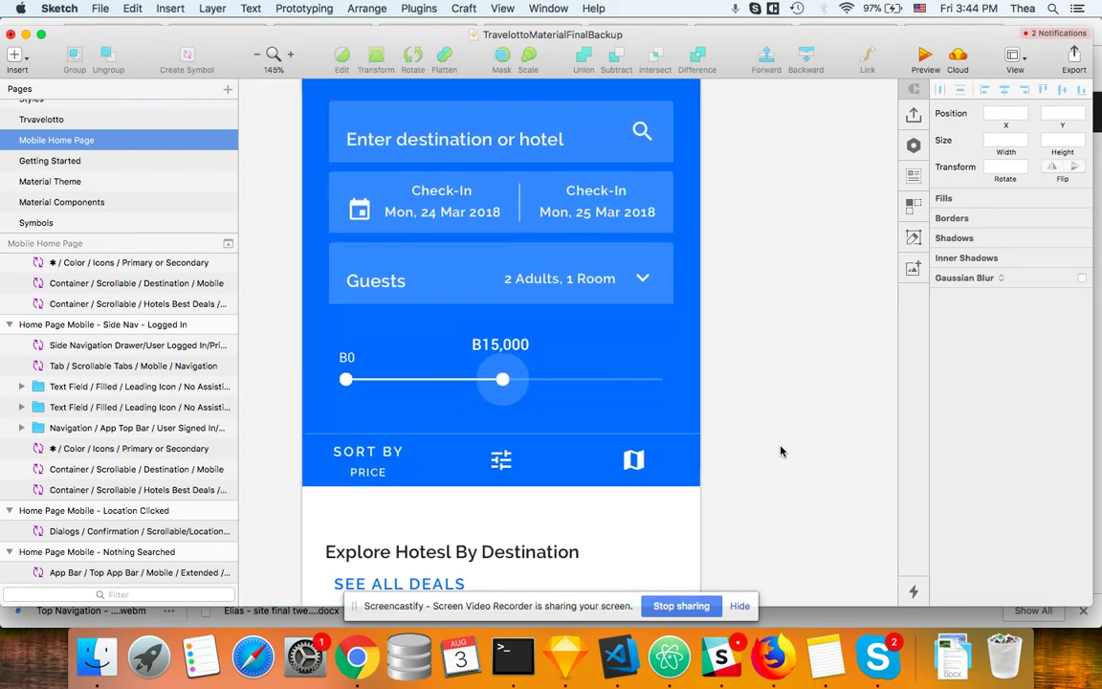
pyautogui.scroll(-3, 780, 452)
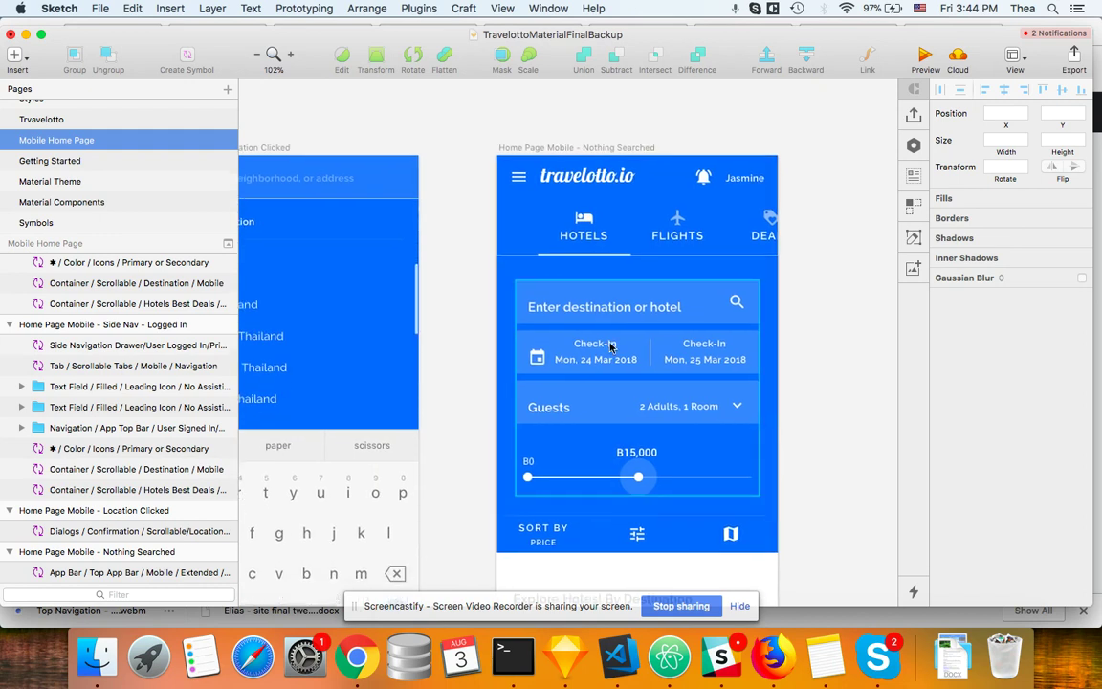
pyautogui.scroll(-3, 569, 316)
pyautogui.scroll(-4, 573, 361)
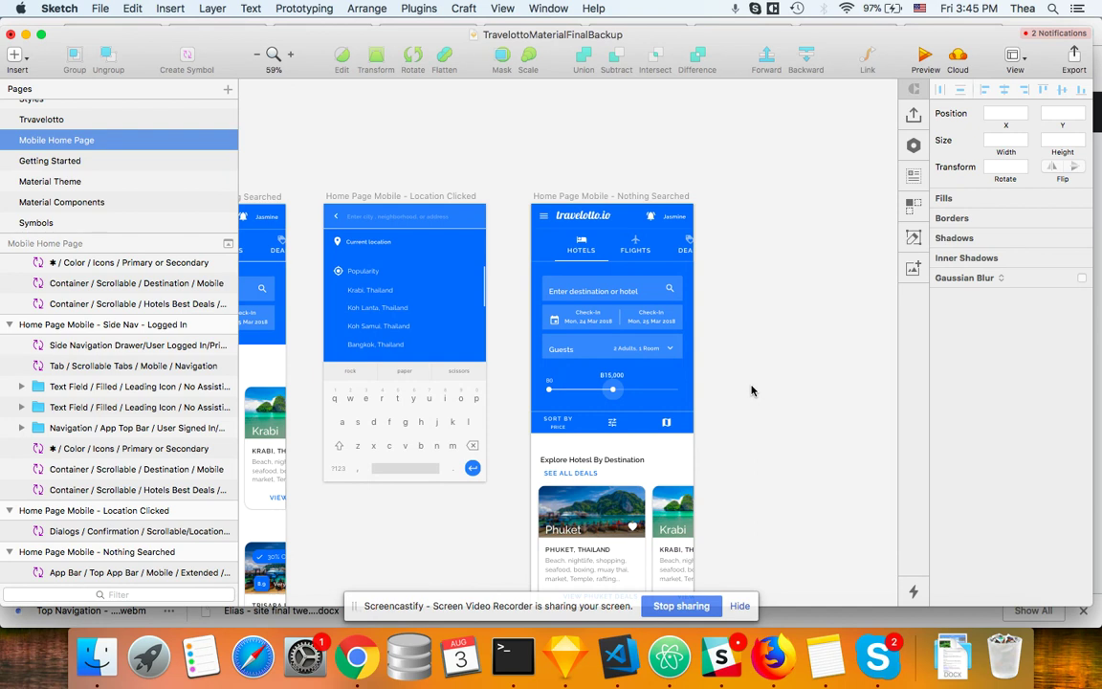
pyautogui.scroll(3, 751, 391)
pyautogui.hscroll(-5, 574, 316)
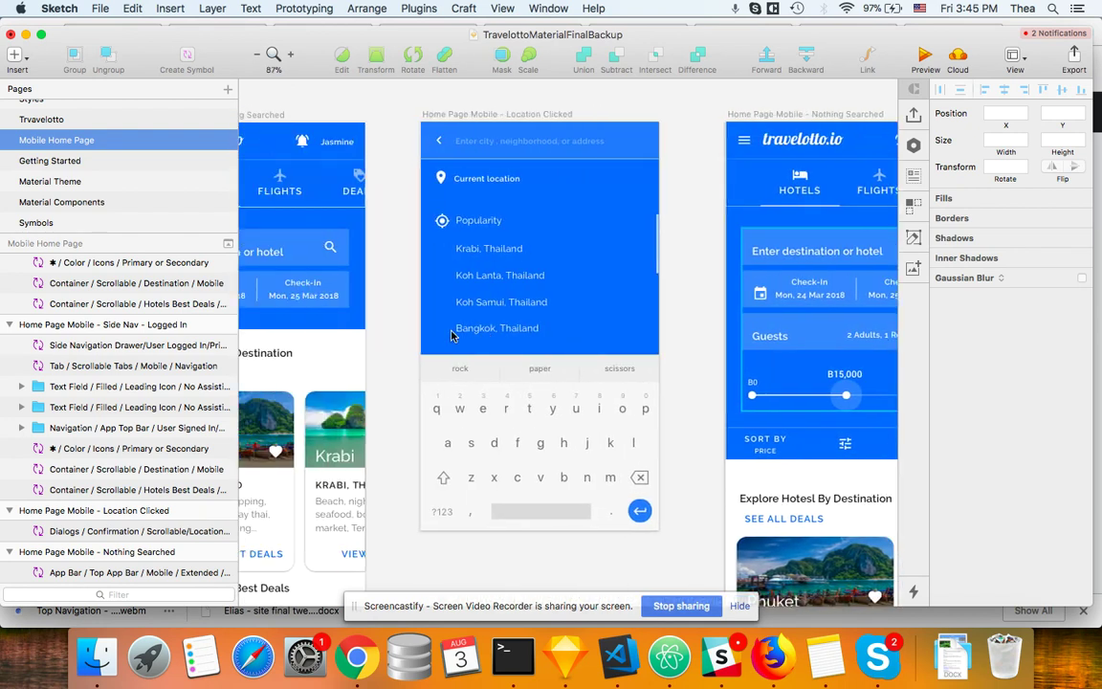
pyautogui.hscroll(-4, 684, 275)
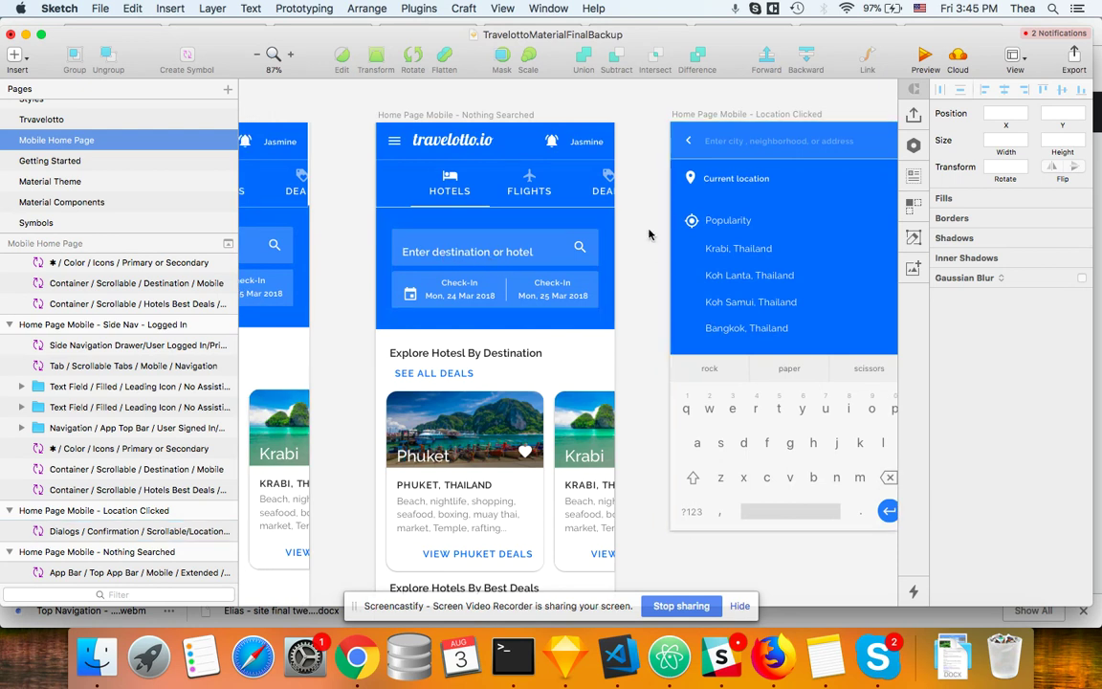
pyautogui.hscroll(2, 670, 249)
pyautogui.scroll(5, 756, 282)
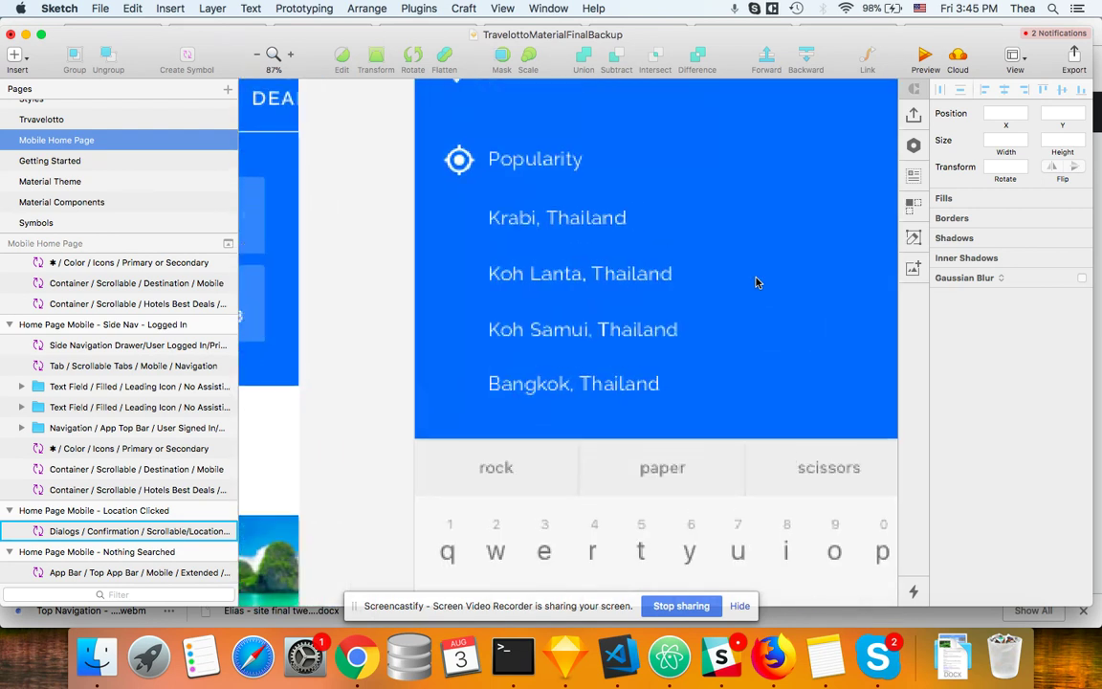
pyautogui.scroll(-3, 756, 282)
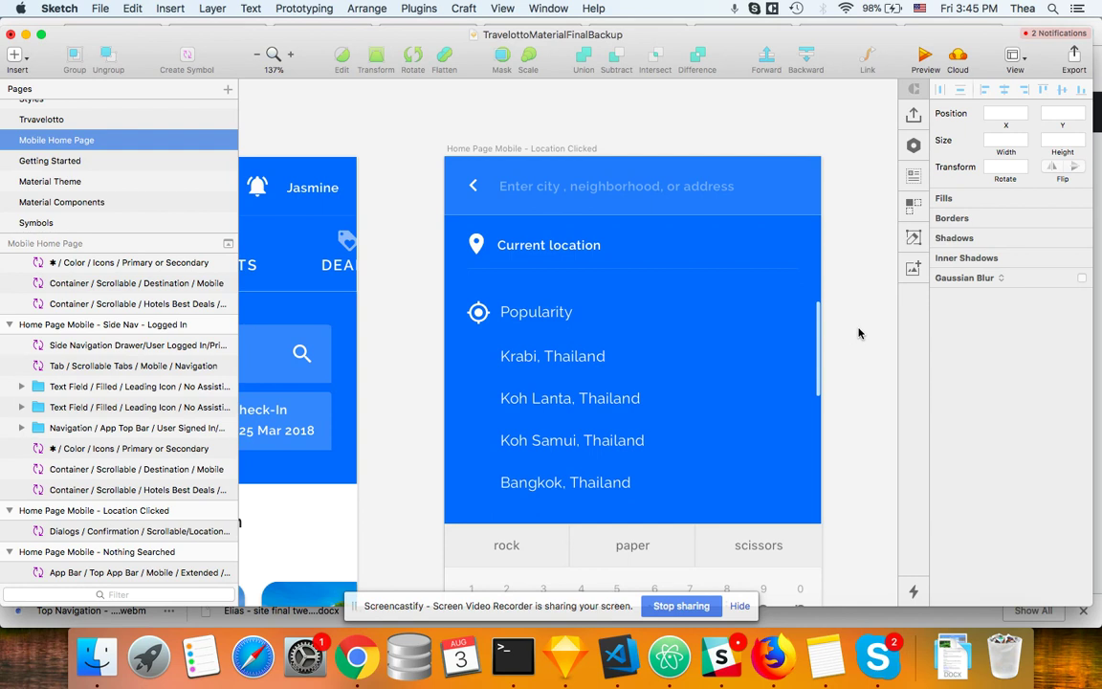
pyautogui.scroll(-3, 701, 313)
pyautogui.scroll(-5, 533, 341)
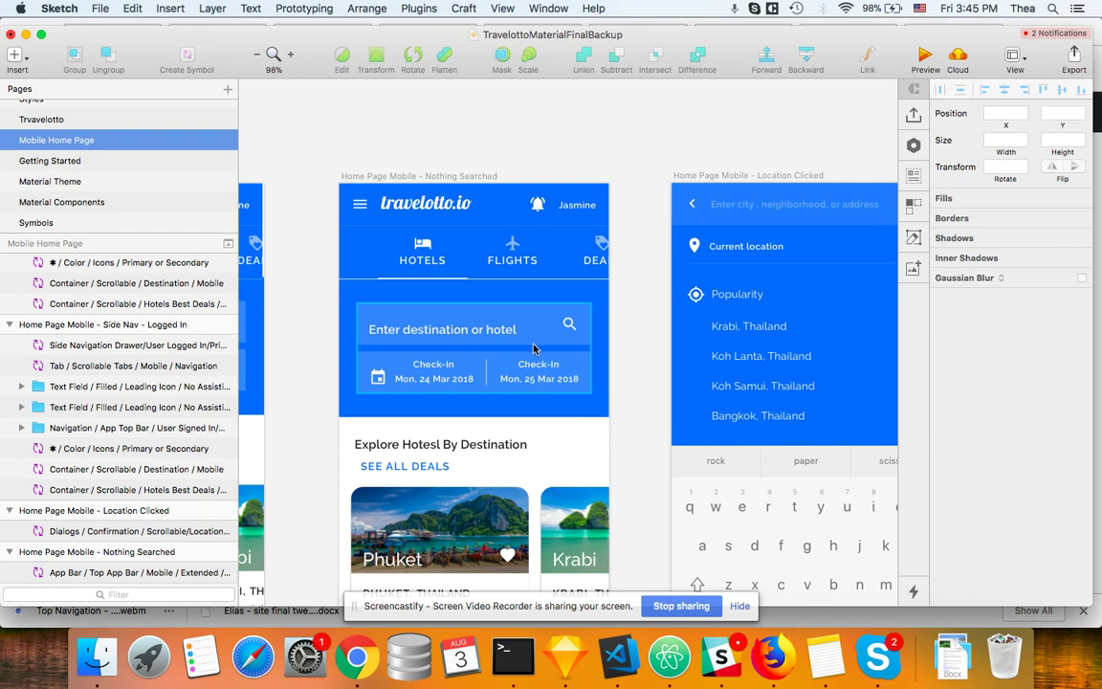
pyautogui.scroll(-3, 627, 297)
pyautogui.hscroll(3, 628, 297)
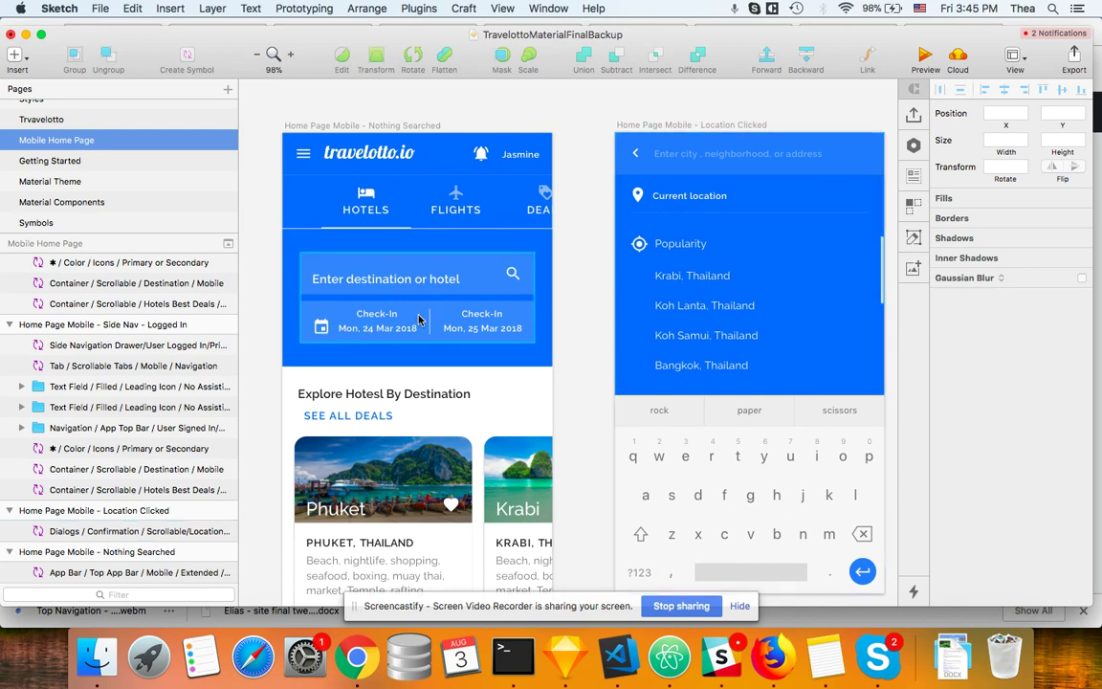
pyautogui.click(755, 357)
pyautogui.scroll(-5, 755, 357)
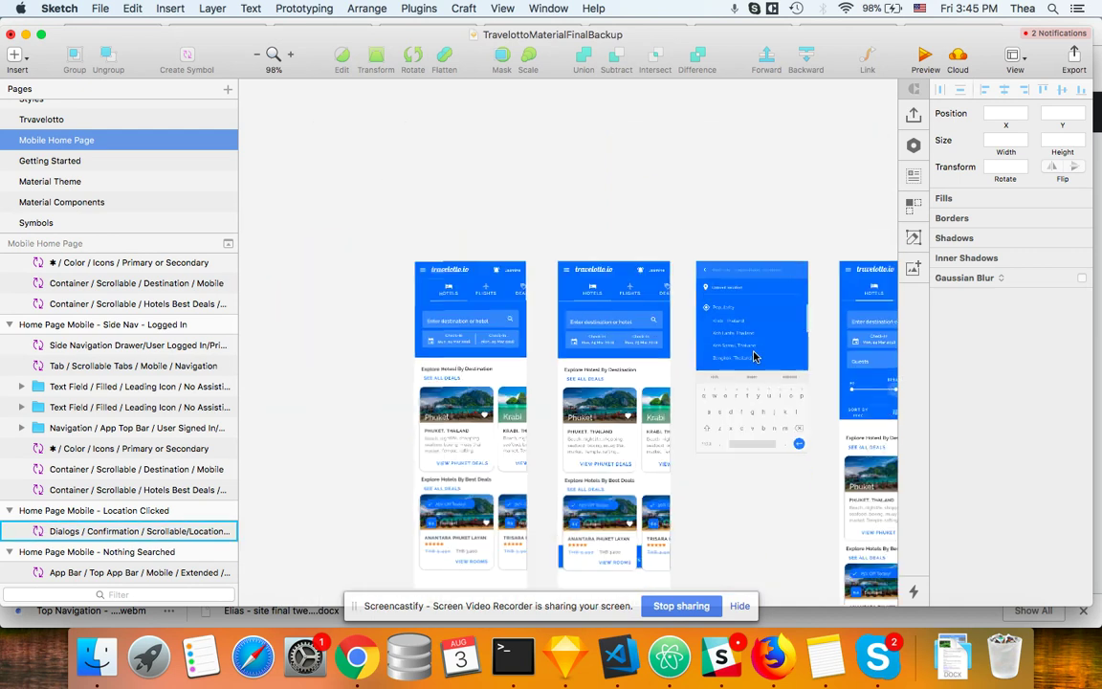
pyautogui.scroll(-10, 755, 357)
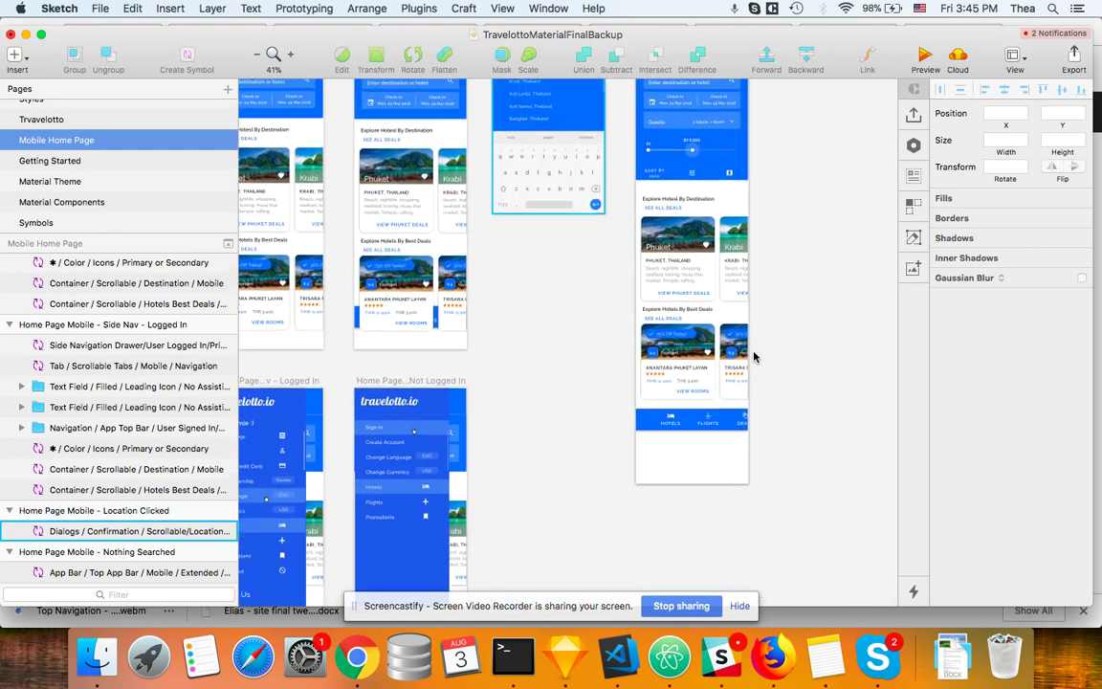
pyautogui.scroll(5, 566, 283)
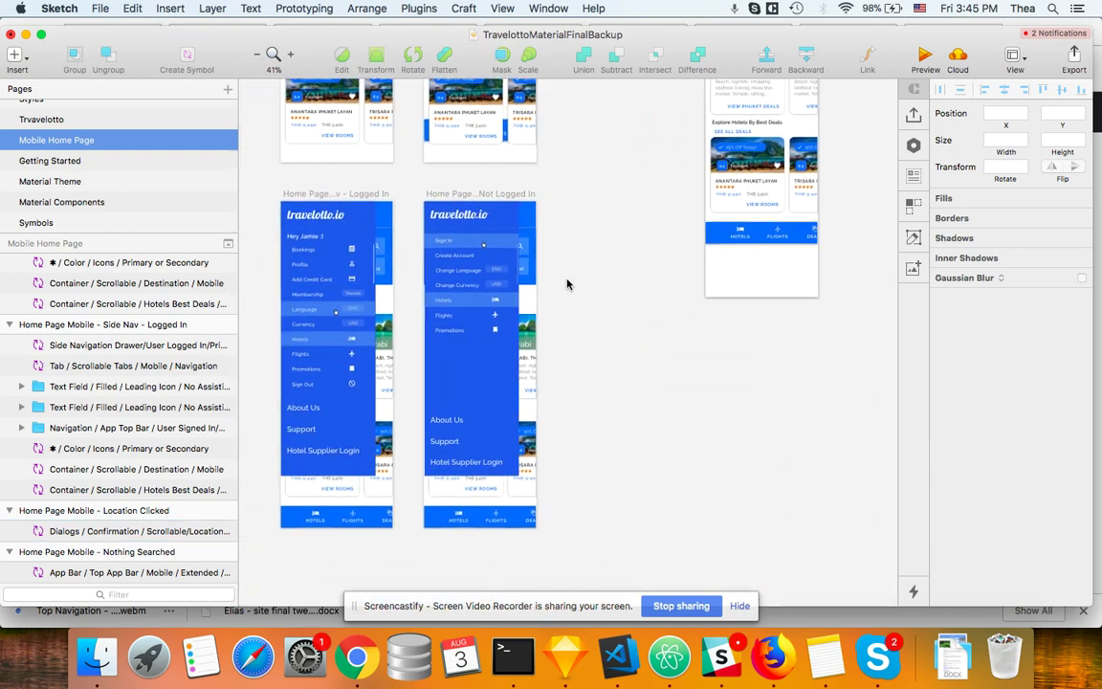
pyautogui.scroll(-5, 566, 283)
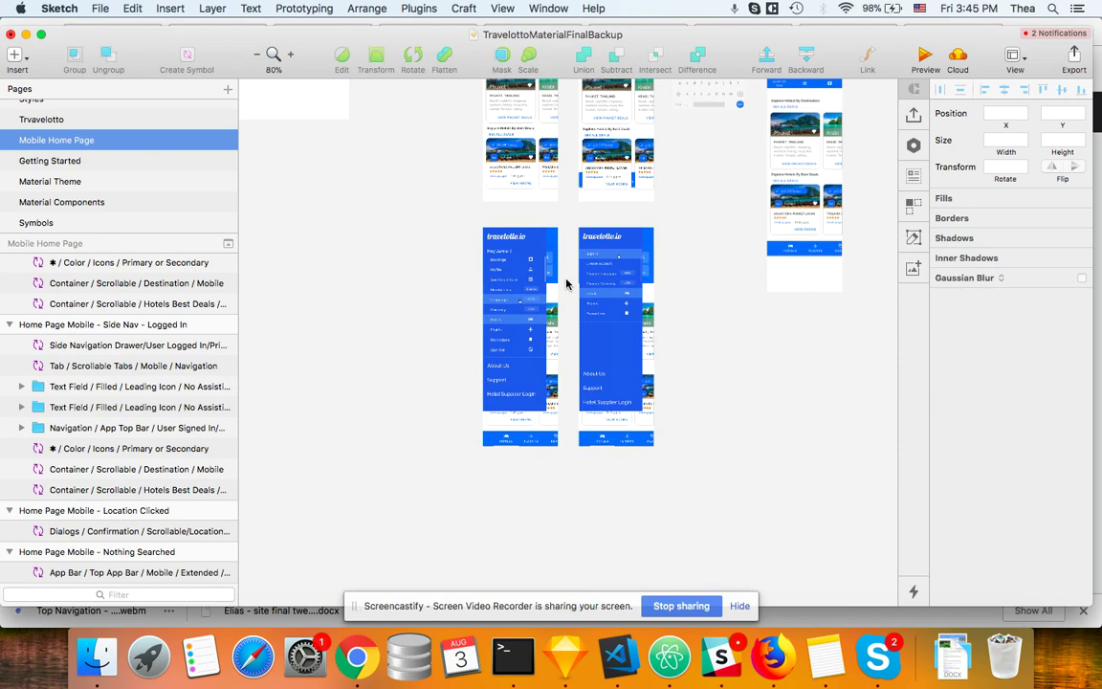
pyautogui.scroll(5, 565, 288)
pyautogui.scroll(-5, 509, 443)
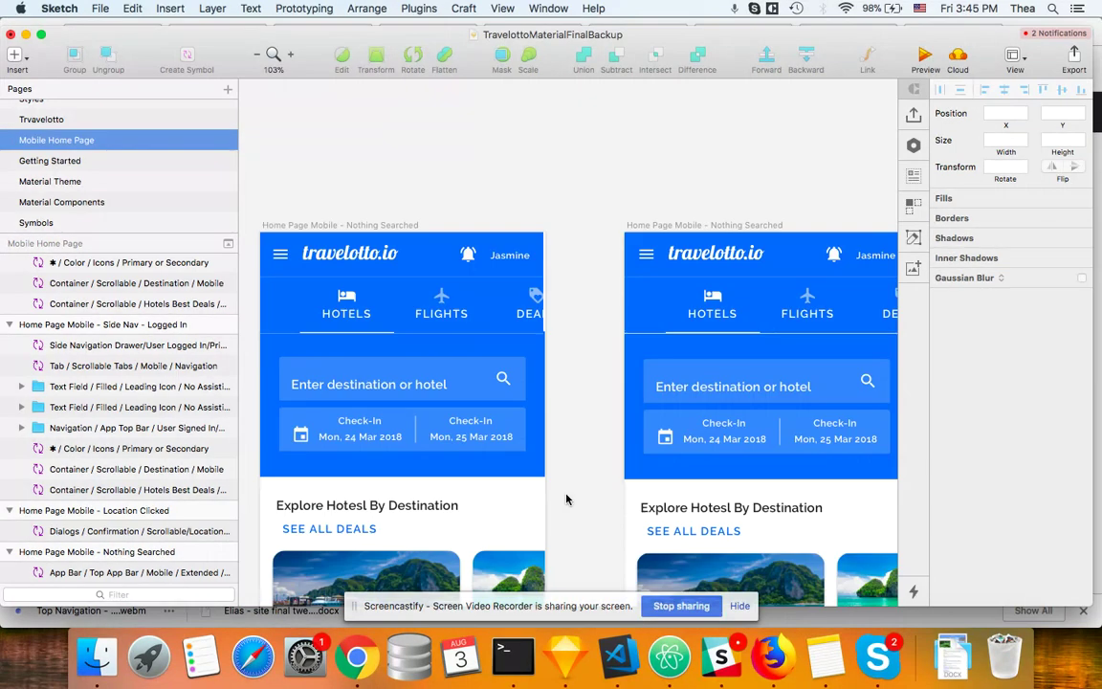
pyautogui.scroll(5, 494, 453)
pyautogui.scroll(-10, 494, 454)
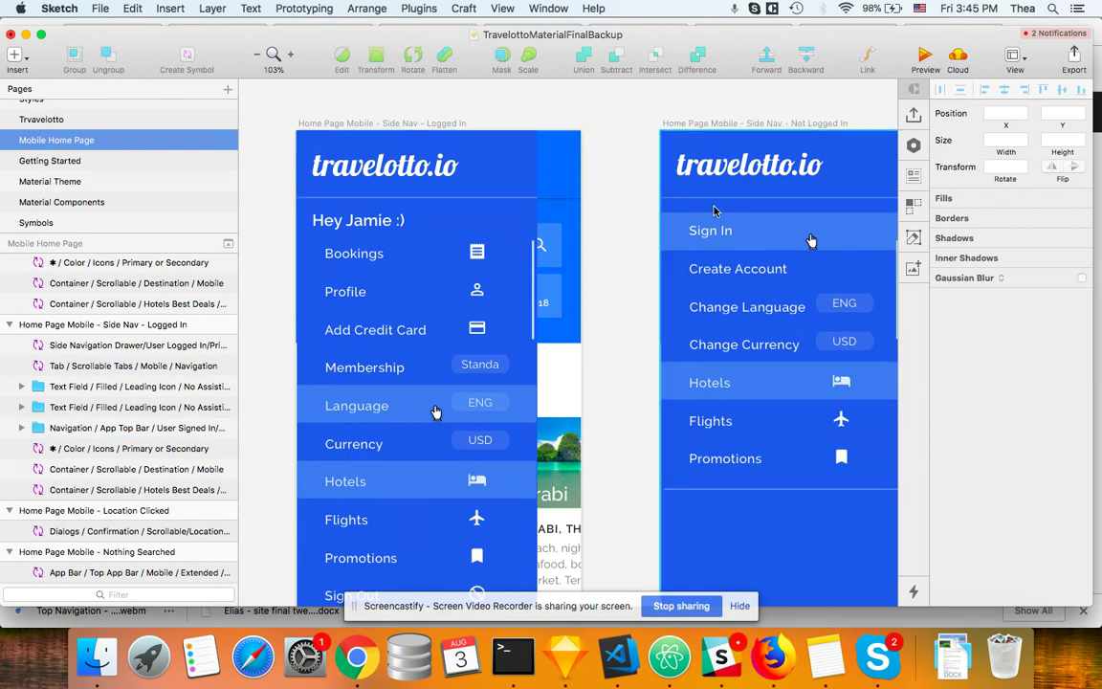
pyautogui.scroll(-3, 514, 183)
pyautogui.scroll(10, 517, 185)
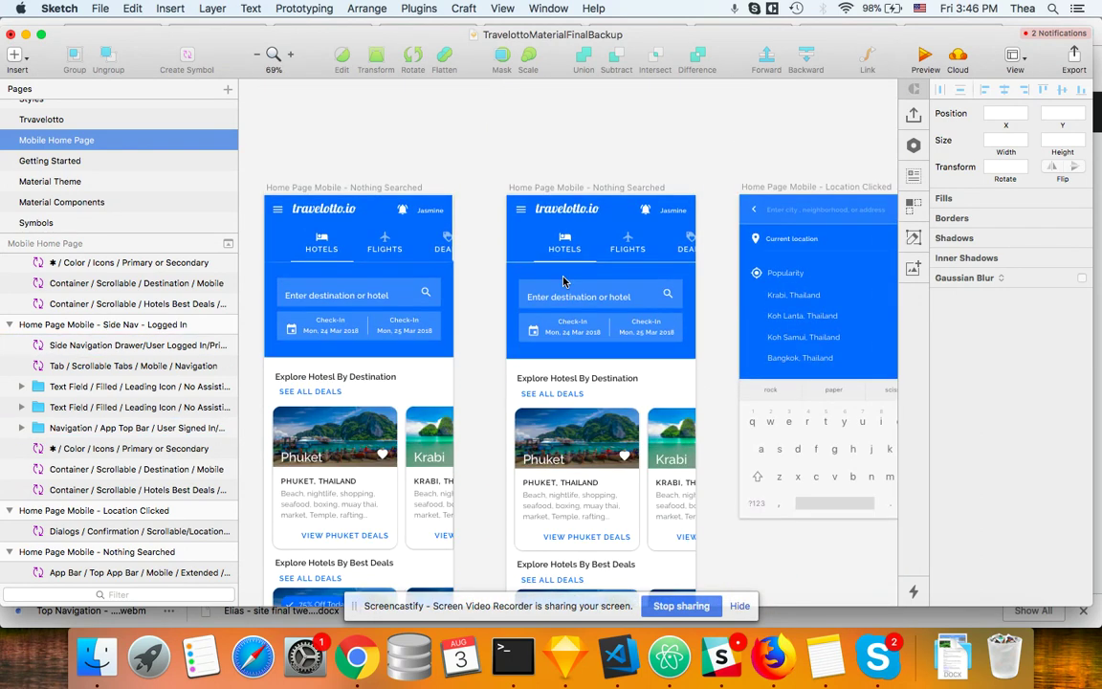
pyautogui.hscroll(1, 564, 281)
pyautogui.hscroll(-2, 564, 280)
pyautogui.scroll(-1, 564, 280)
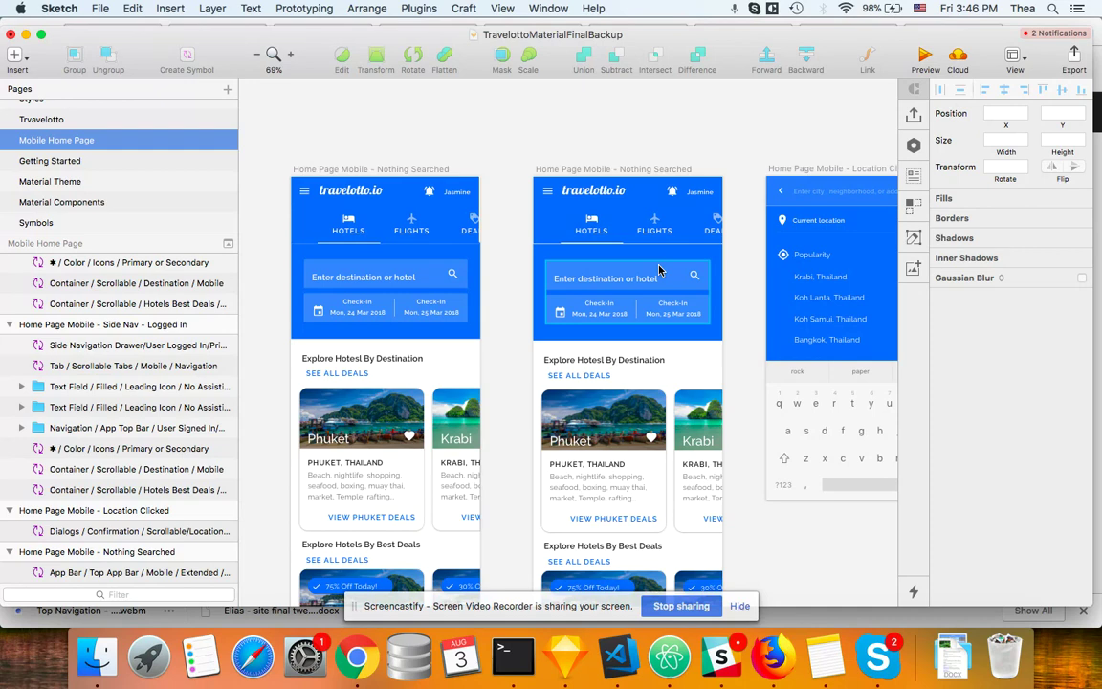
pyautogui.hscroll(10, 658, 269)
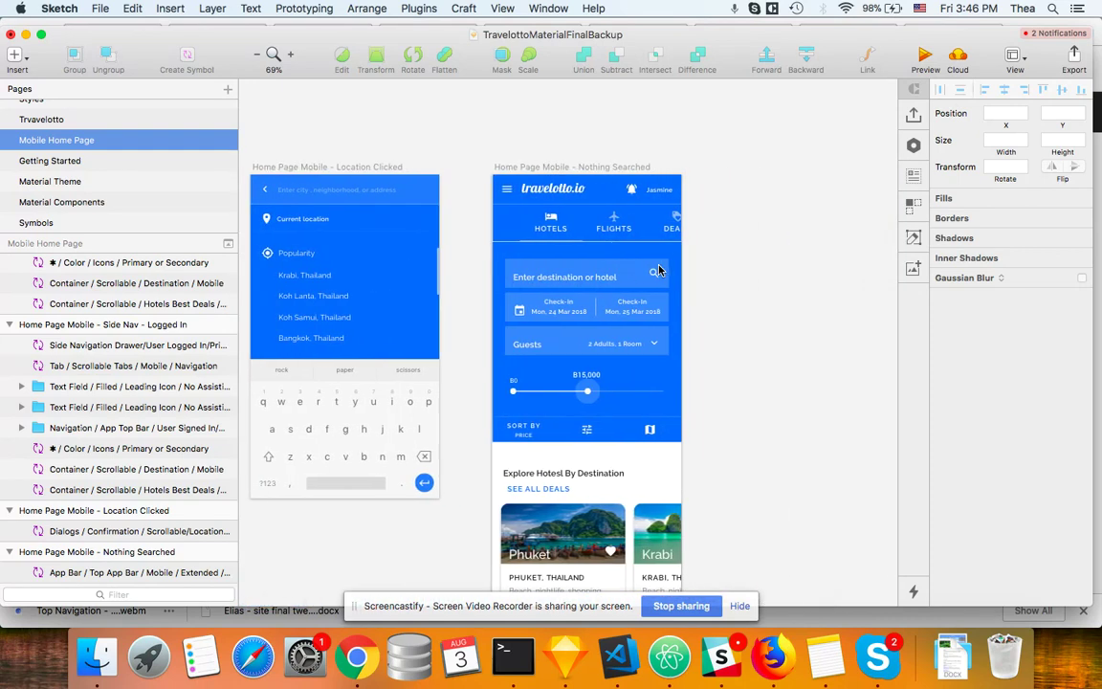
pyautogui.scroll(-5, 658, 271)
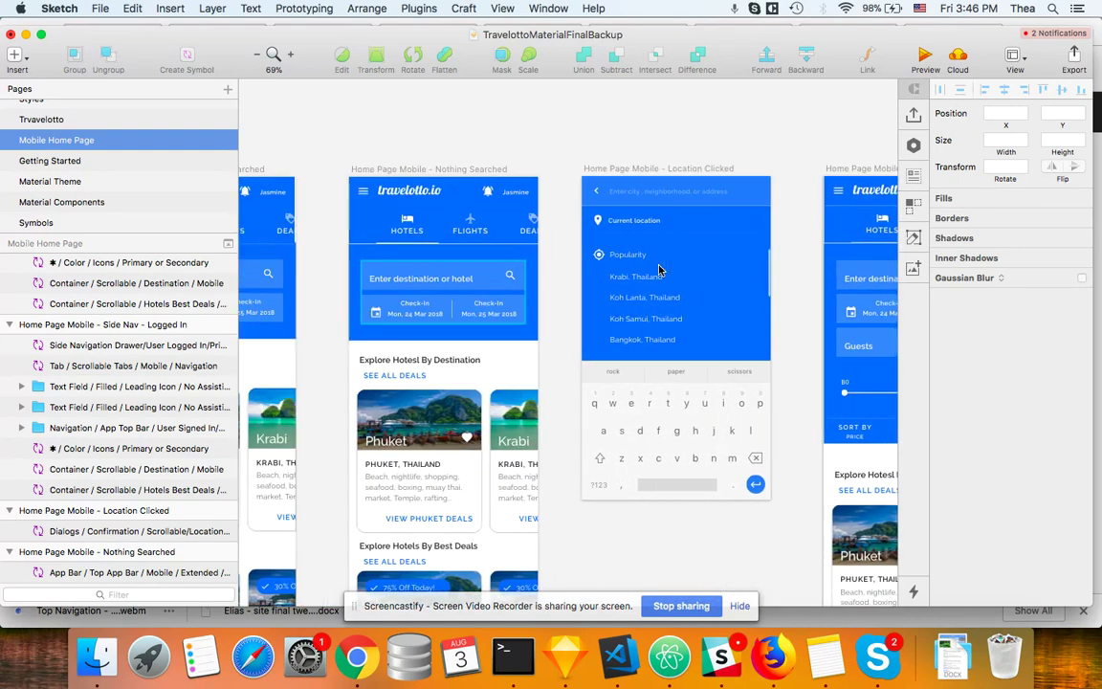
pyautogui.hscroll(1, 658, 271)
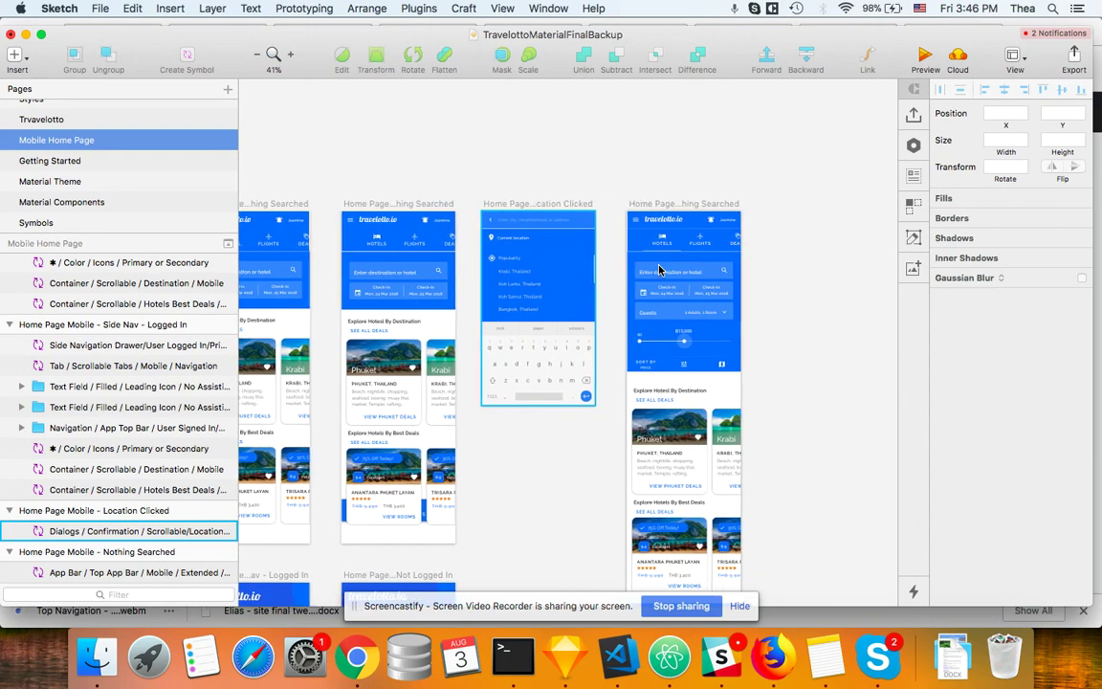